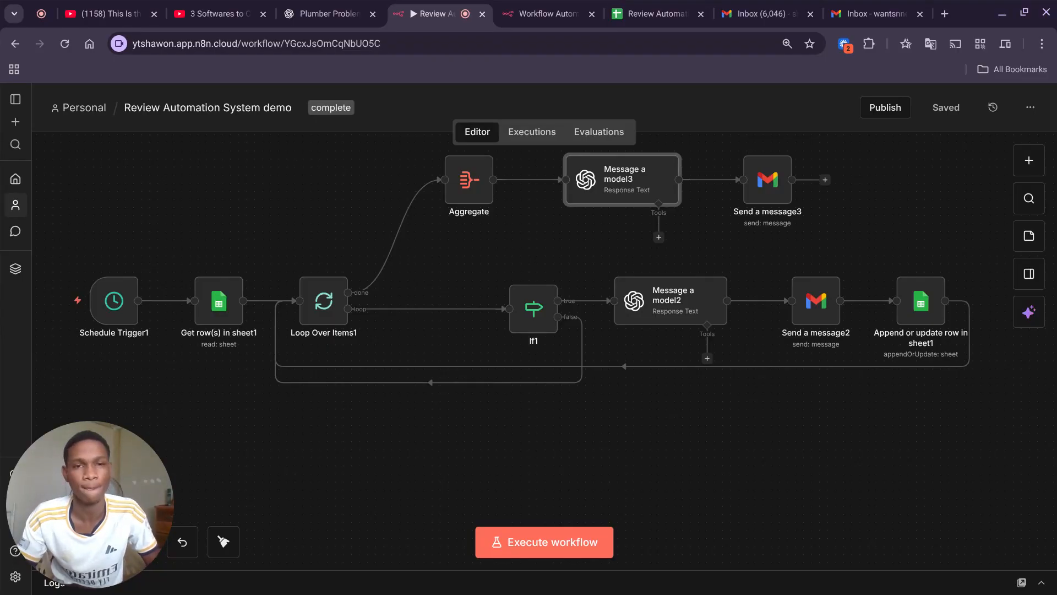
Check the customer rows in the Review Automation demo spreadsheet, and execute the Review Automation System demo workflow in n8n.
click(657, 14)
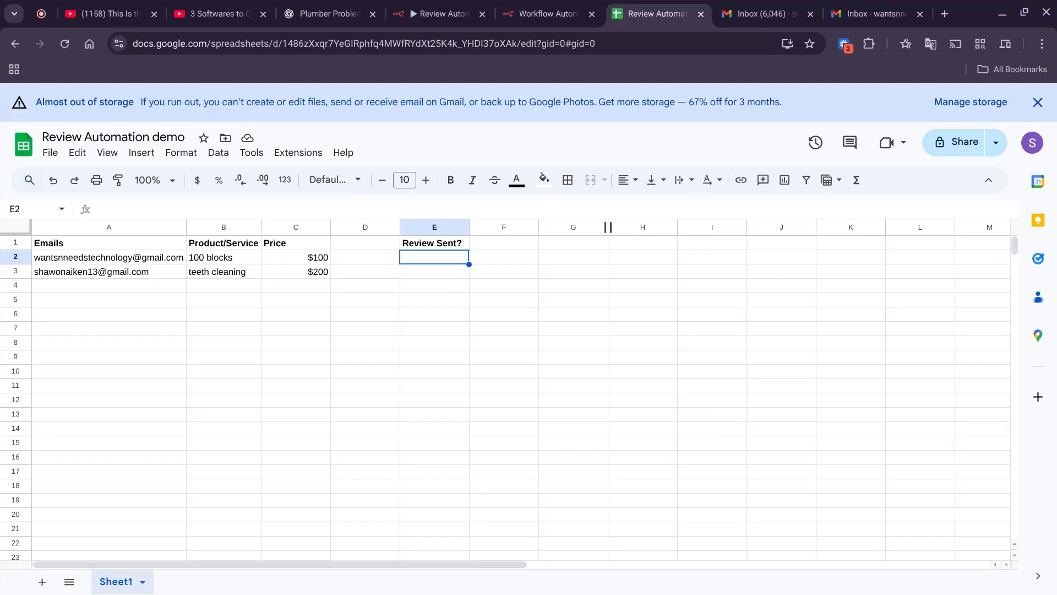
click(475, 13)
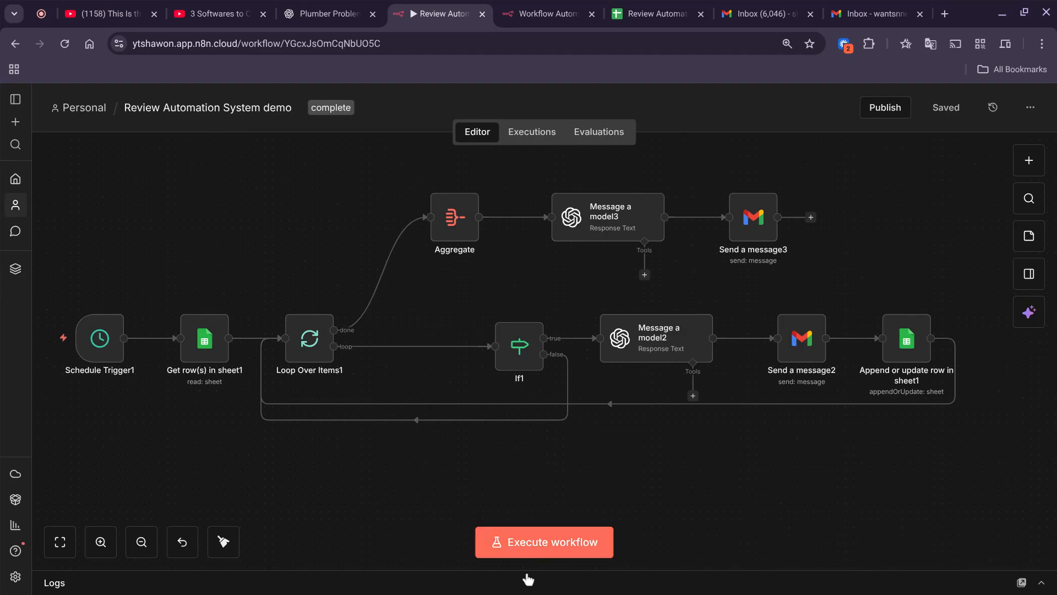
click(504, 549)
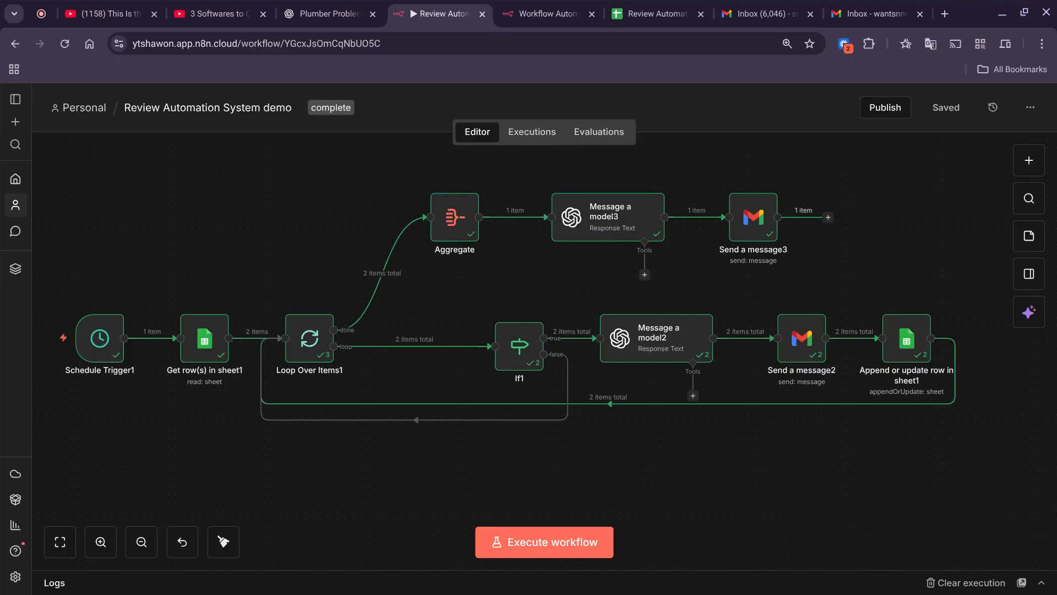
Check the spreadsheet after the run, and open the new "Thank You for Your Purchase!" email in the refreshed first Gmail inbox.
click(697, 6)
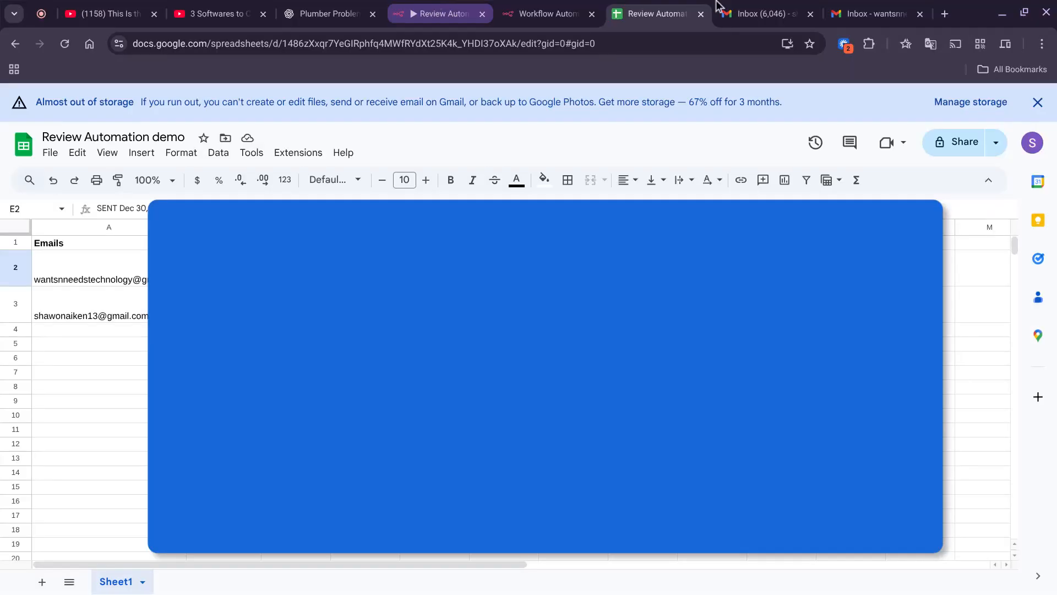
click(727, 8)
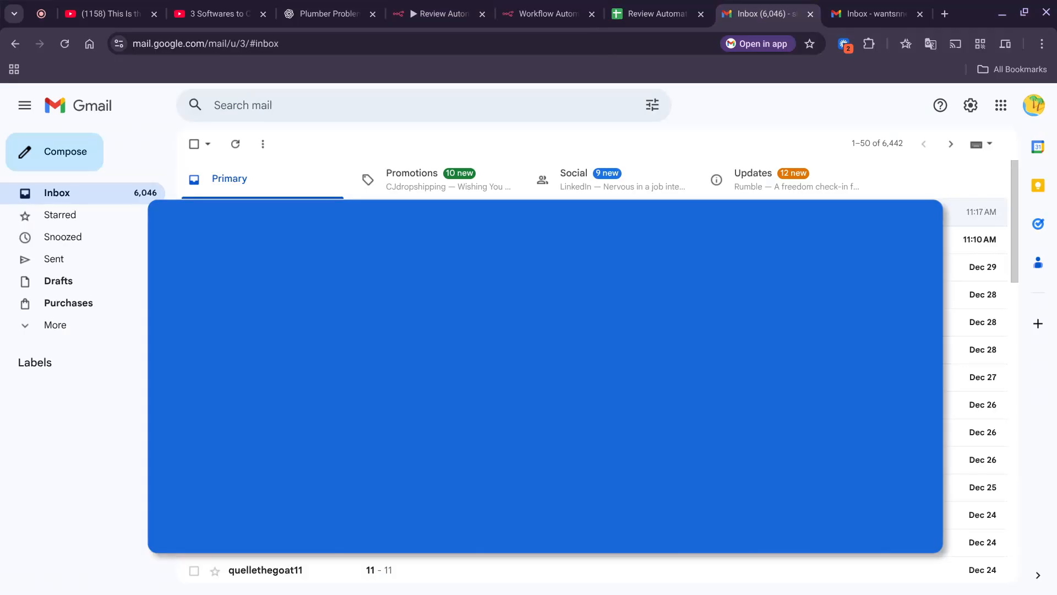
click(237, 145)
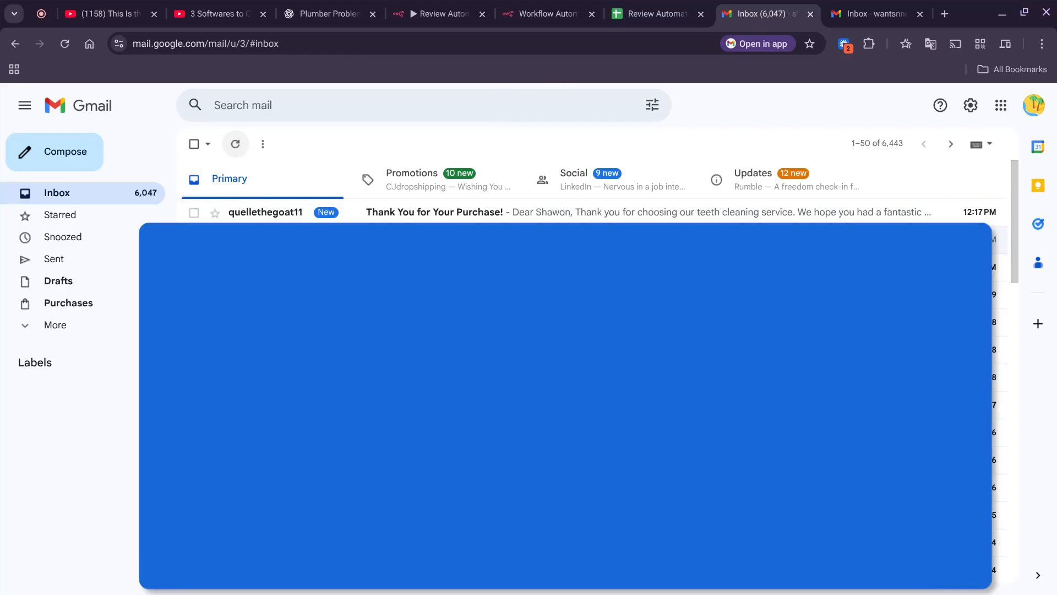
click(474, 220)
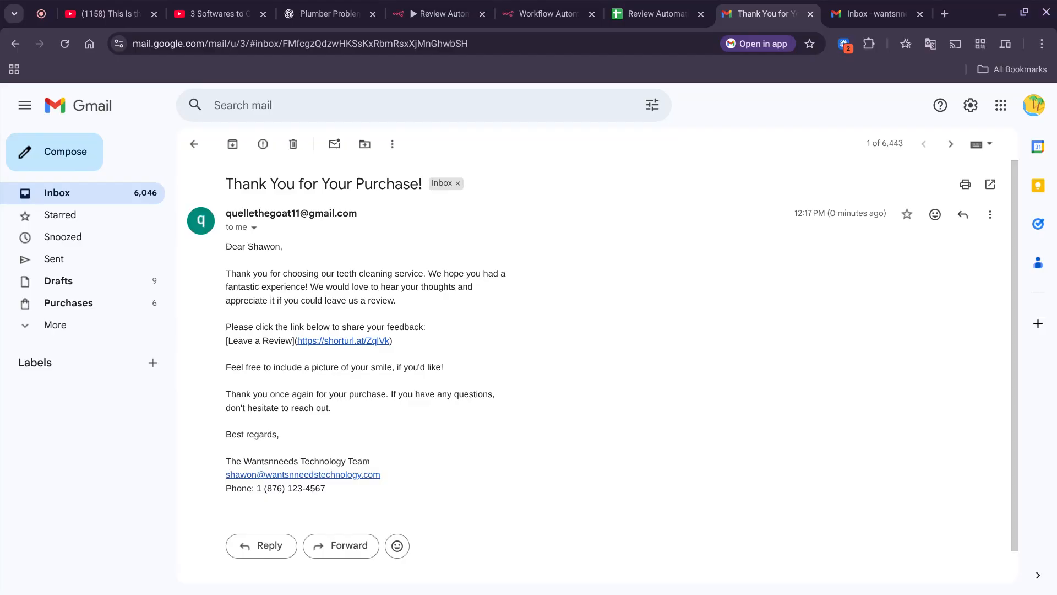
Compare the thank-you email with the teeth cleaning row in the Review Automation demo spreadsheet.
click(630, 9)
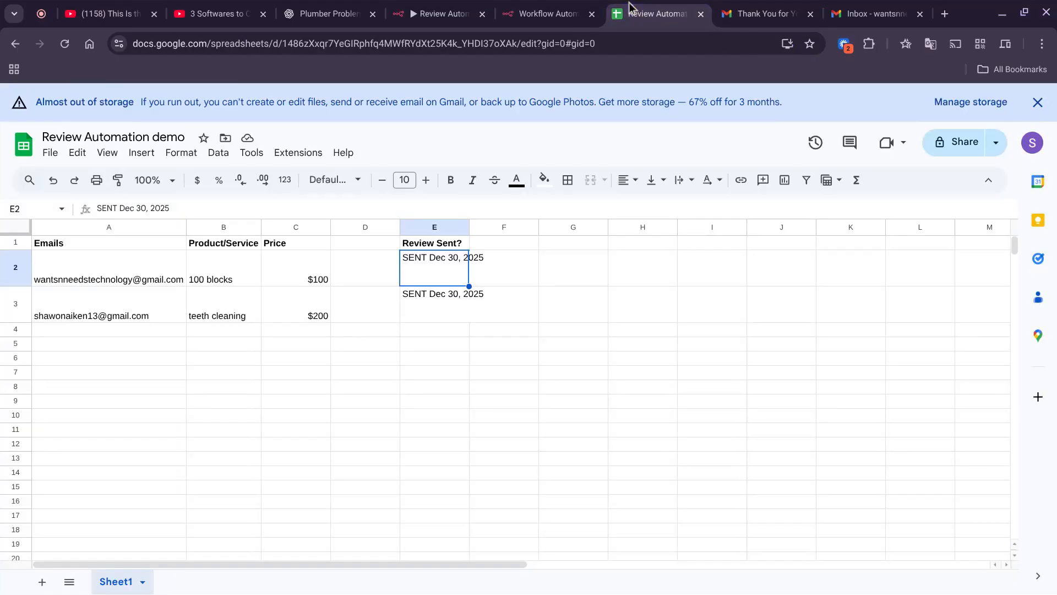
click(88, 317)
click(210, 305)
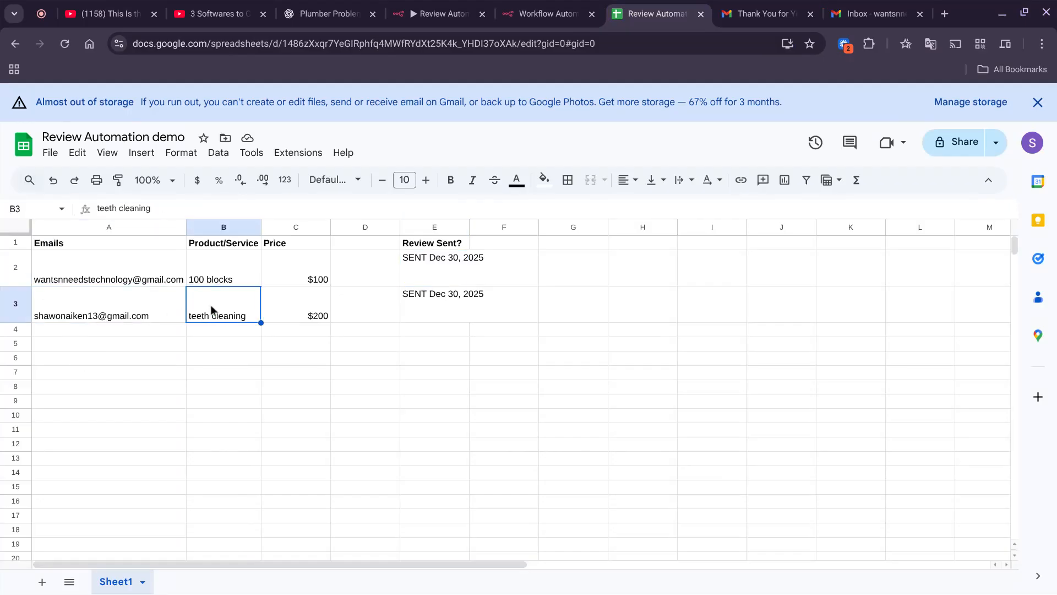
click(765, 13)
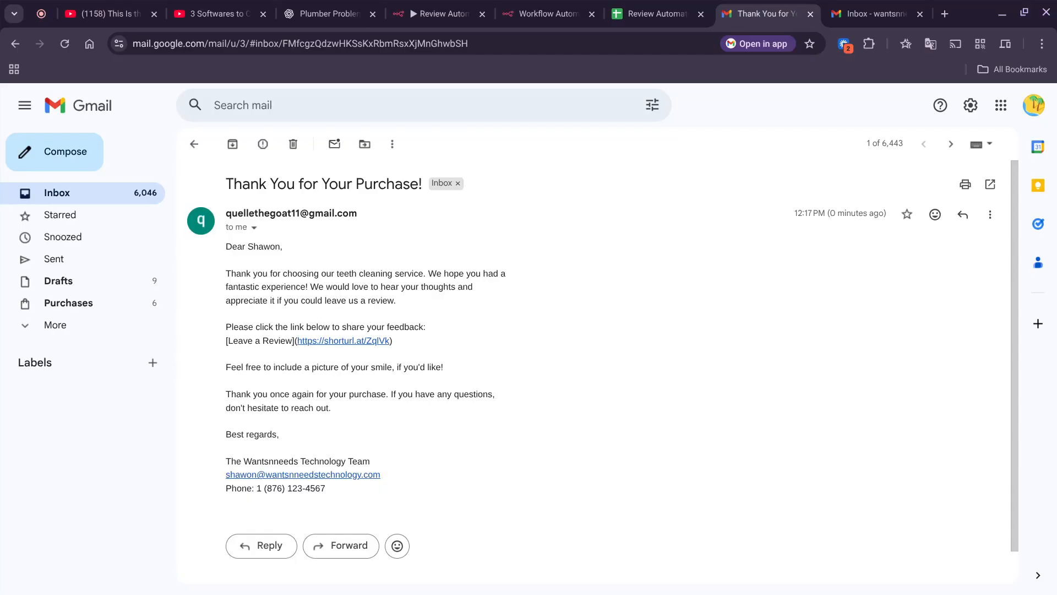
Follow the email's review link to the Google Maps business listing, view its review form, and close the page.
click(352, 341)
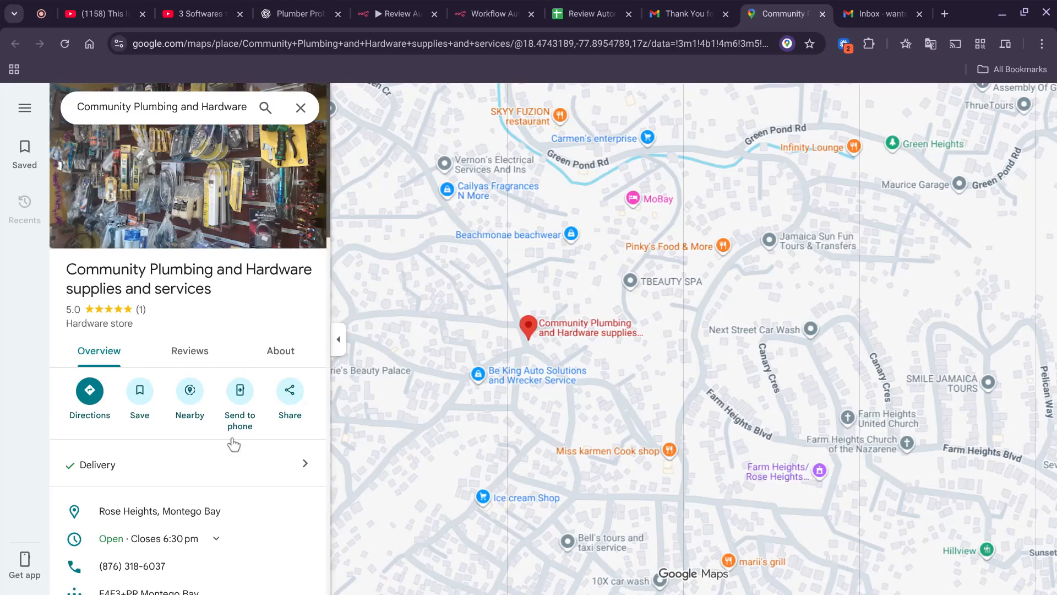
scroll(234, 444, down, 9)
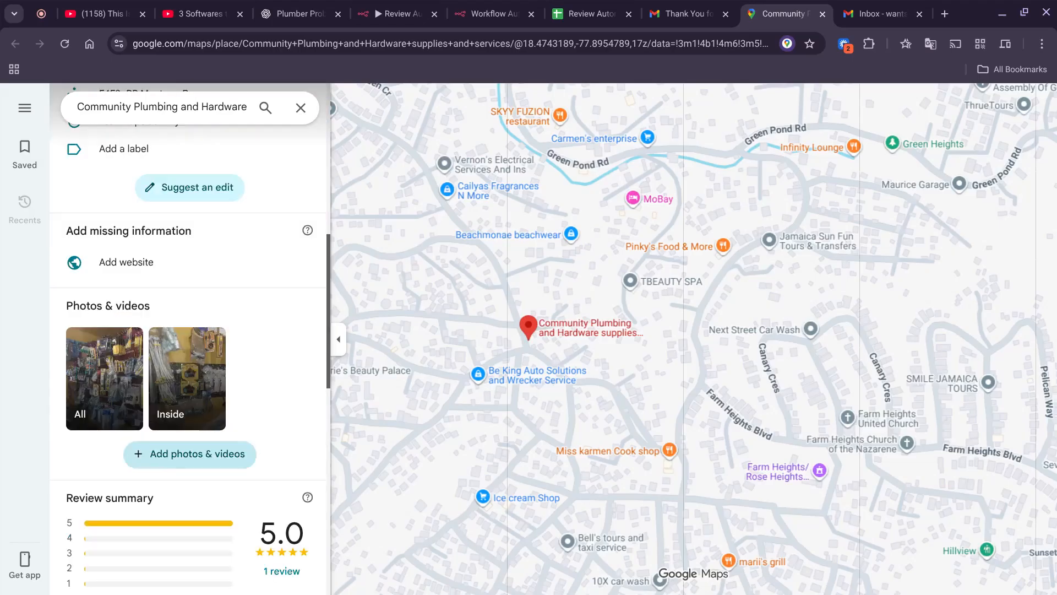
scroll(224, 202, down, 7)
click(224, 203)
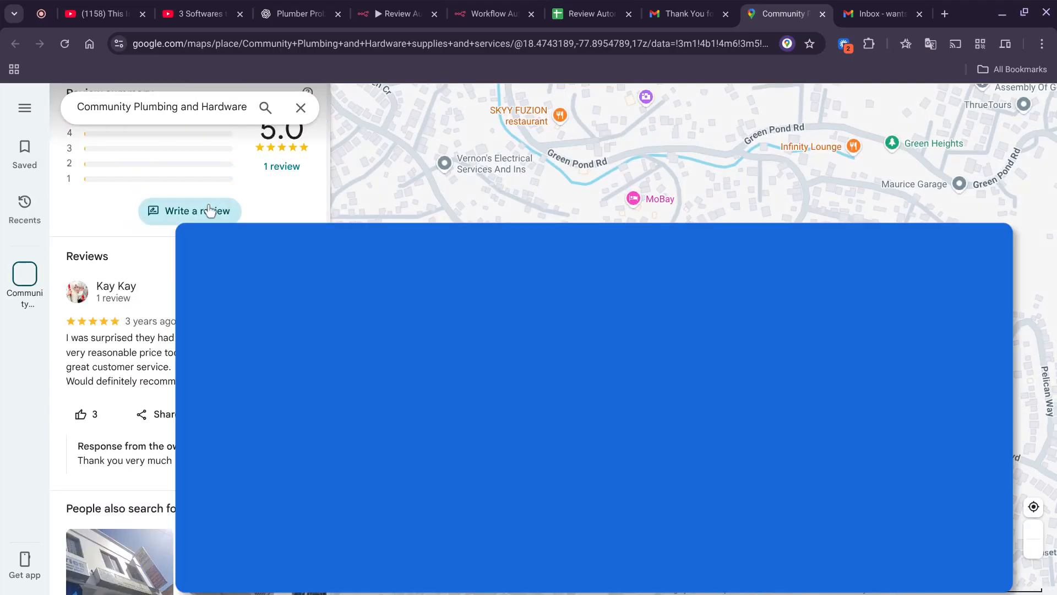
key(ctrl+w)
Open the "Thank You for Your Purchase! We'd Love Your Feedback" email in the second Gmail inbox and compare it with the spreadsheet's 100 blocks row.
click(886, 2)
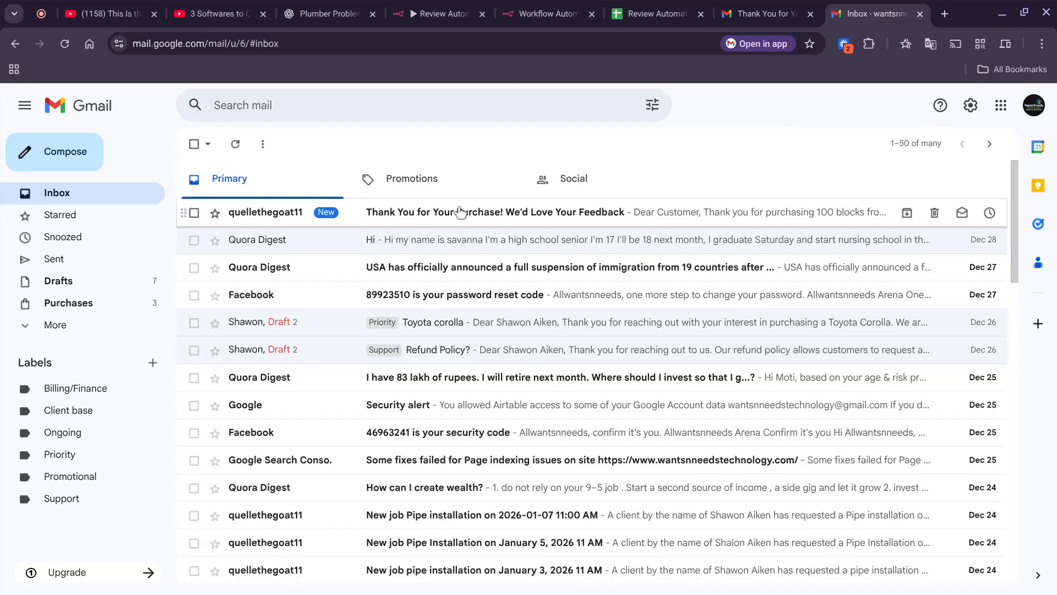
click(460, 212)
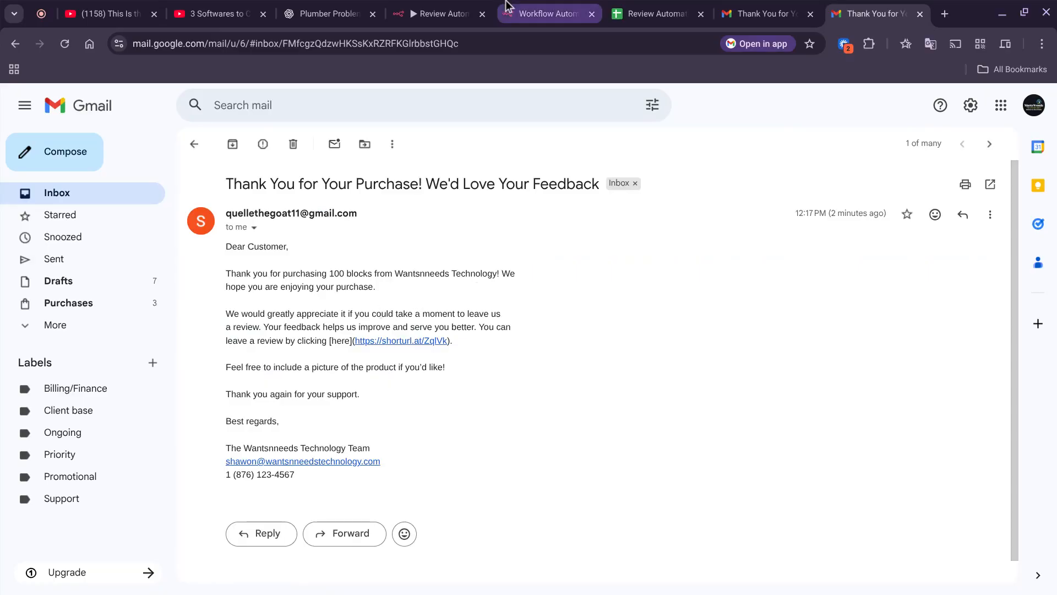
click(681, 4)
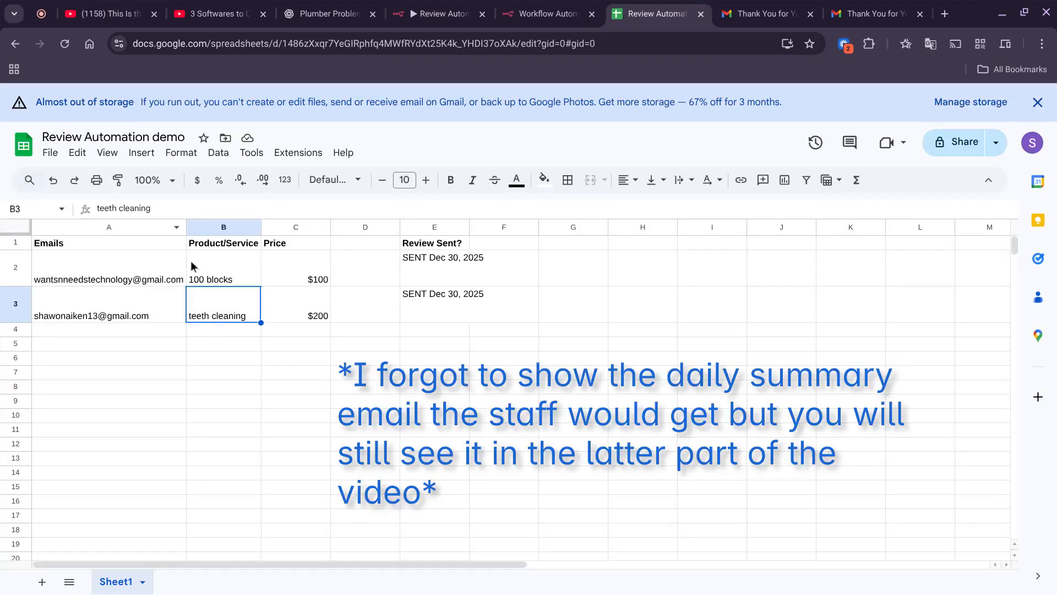
click(134, 277)
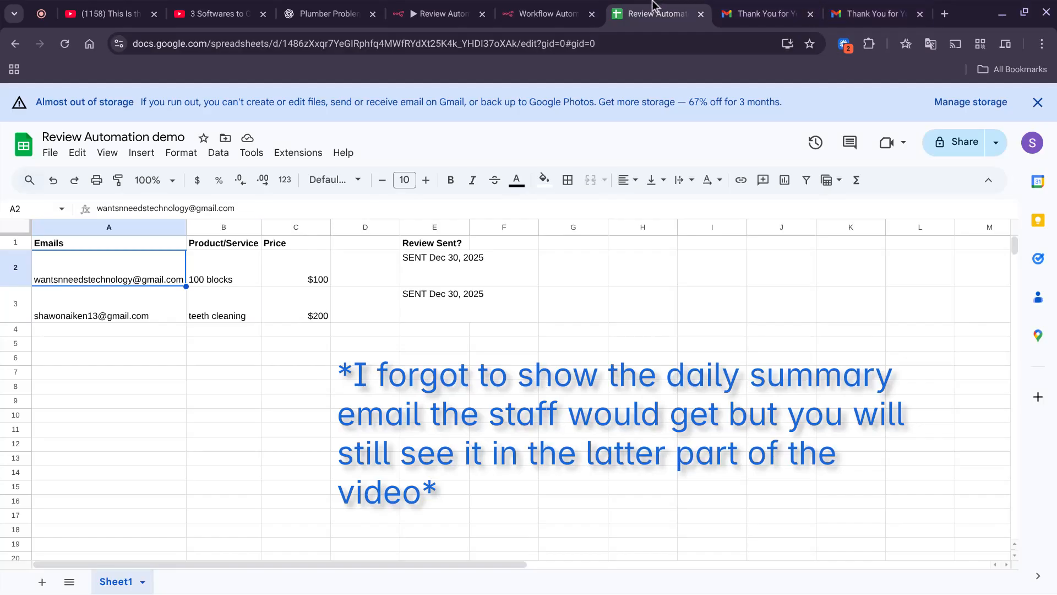
click(444, 5)
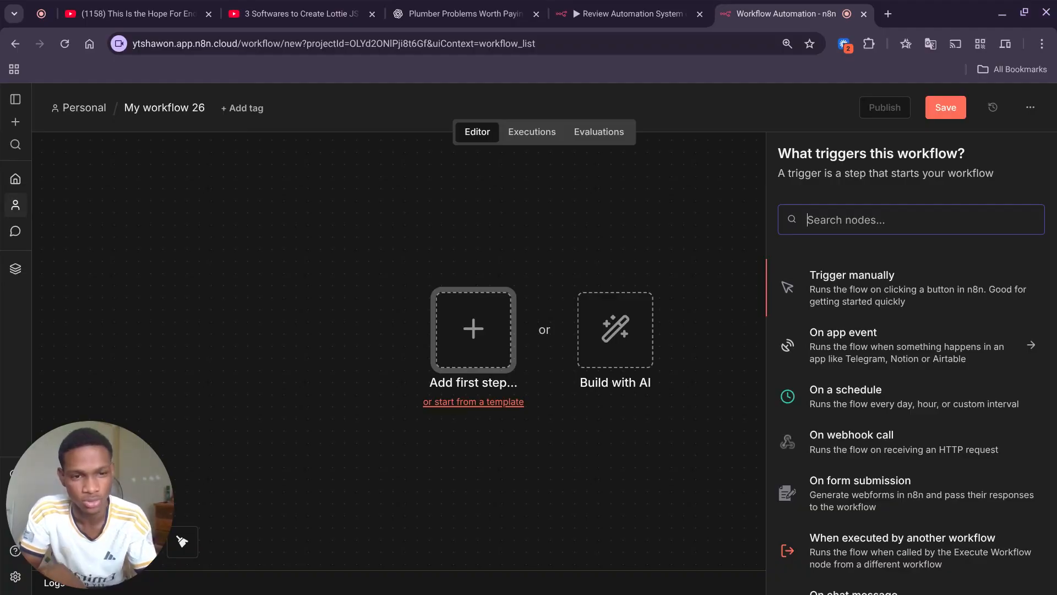
Add a Schedule Trigger that runs every 1 minute as the new workflow's first step, and save the workflow.
click(882, 397)
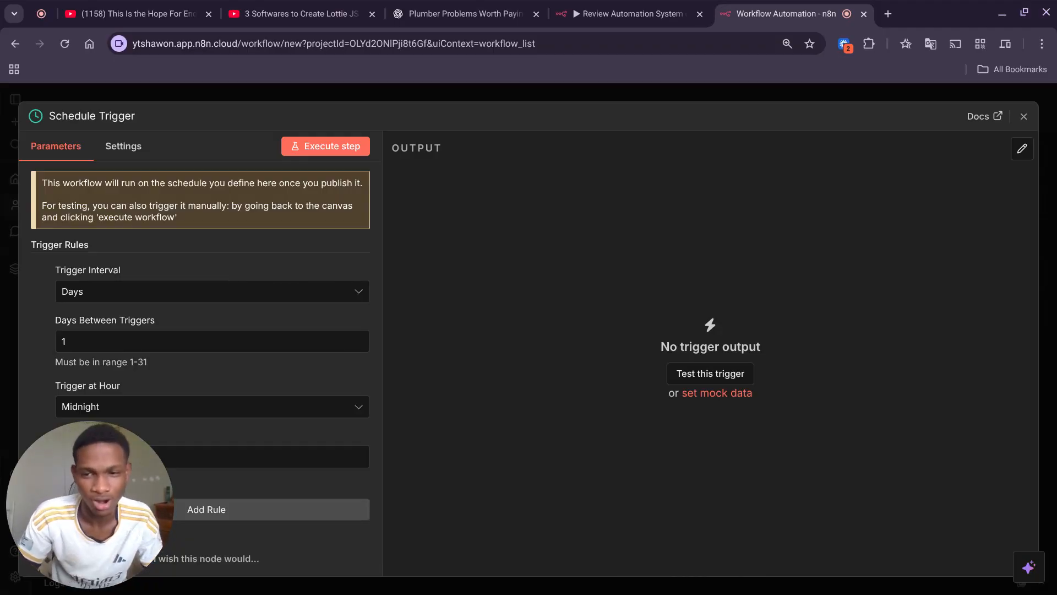
click(272, 294)
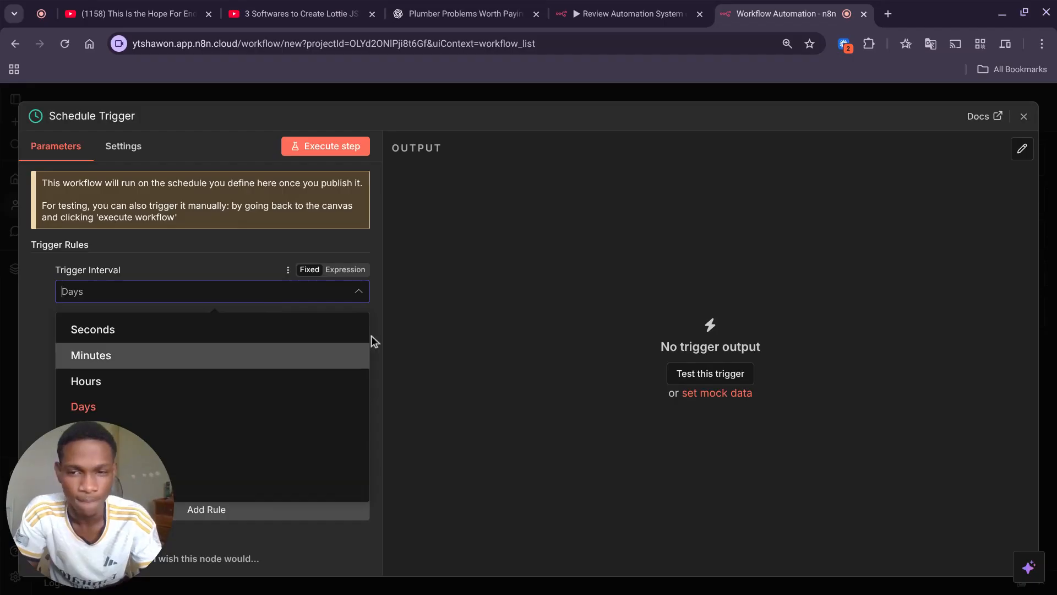
click(167, 355)
click(257, 347)
key(BackSpace)
text(1)
click(521, 336)
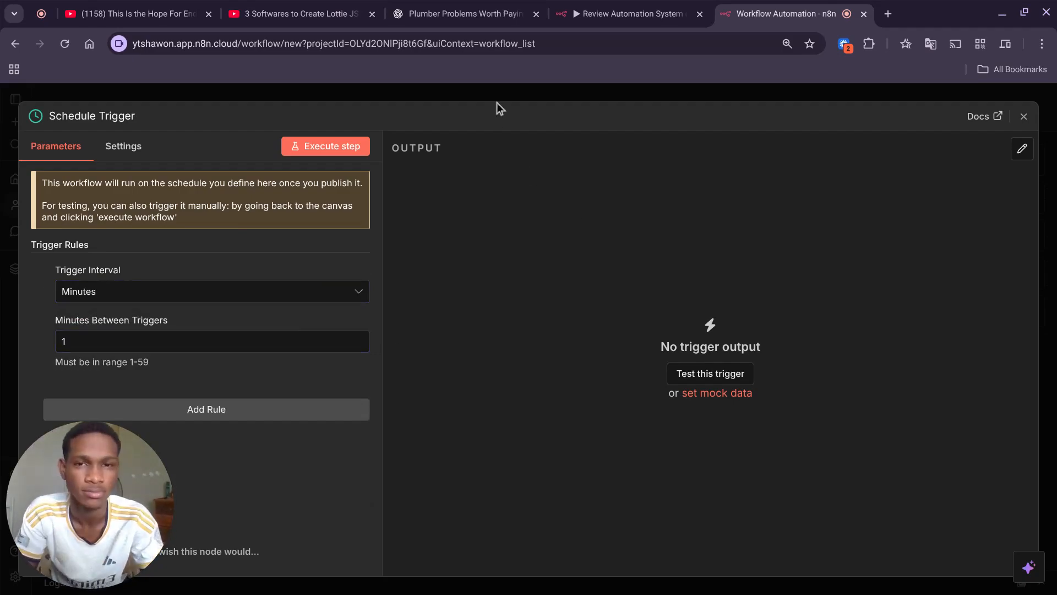
click(512, 100)
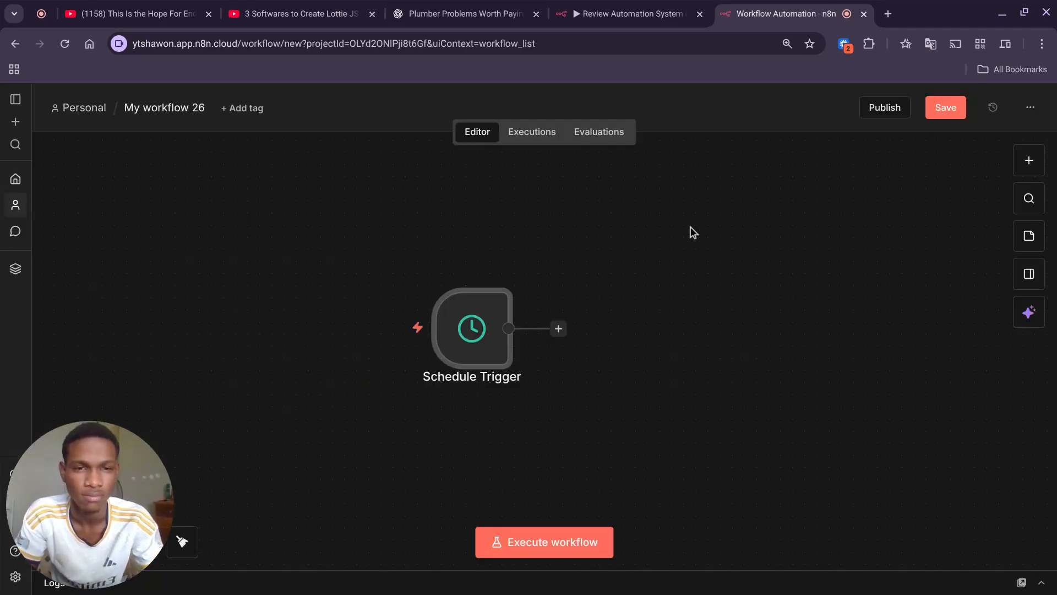
click(942, 116)
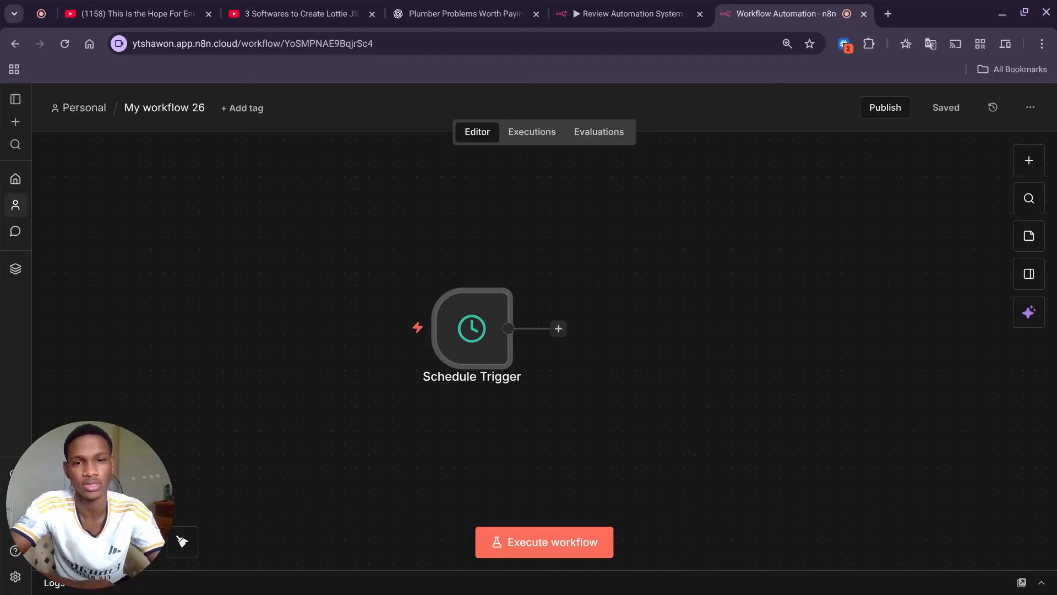
Add a Google Sheets "Get row(s) in sheet" node after the Schedule Trigger.
click(560, 329)
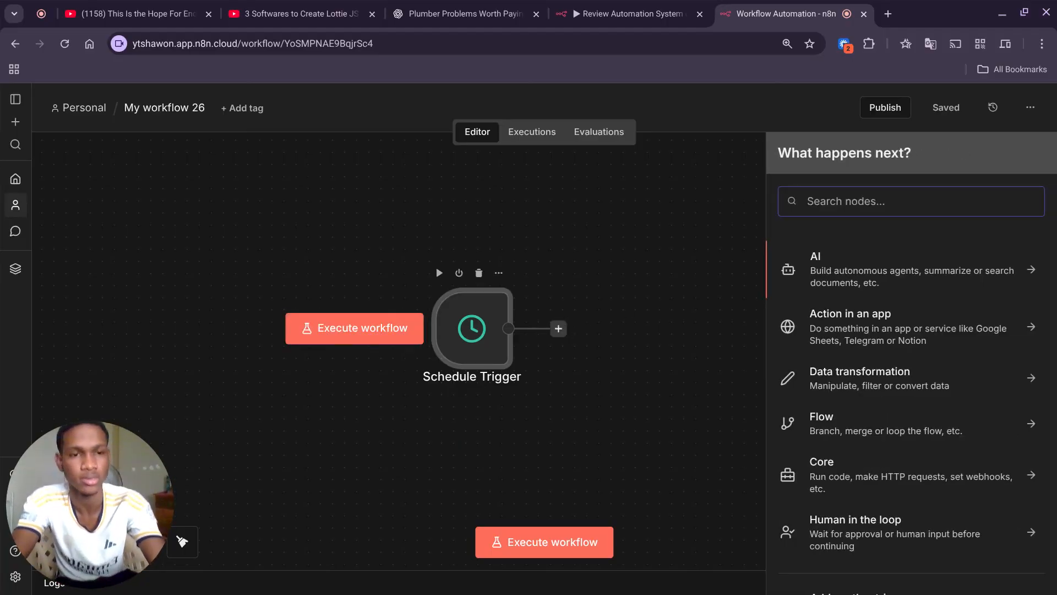
text(sp)
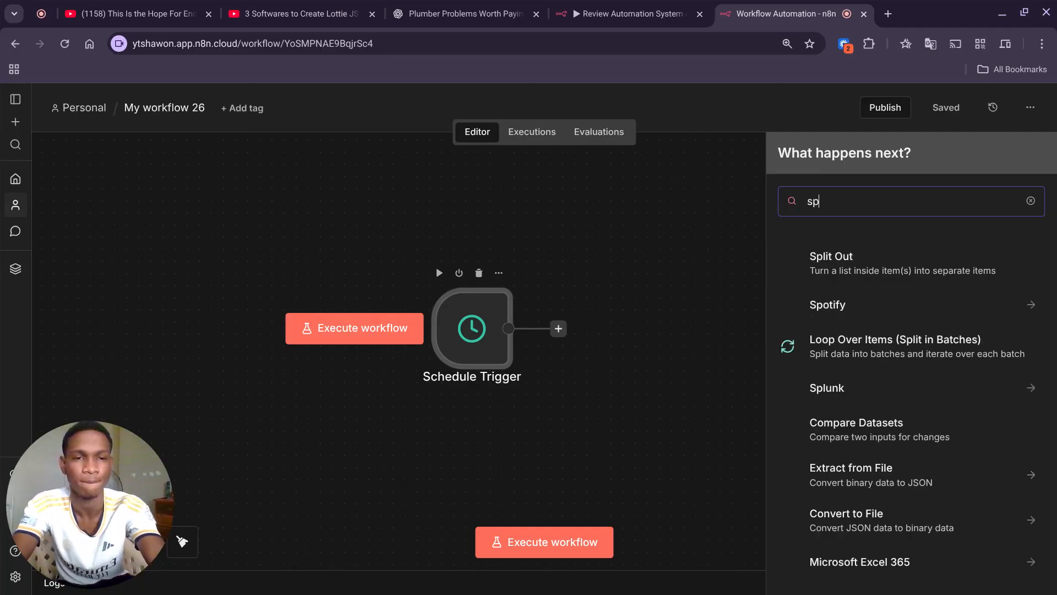
key(BackSpace)
key(BackSpace)
text(google )
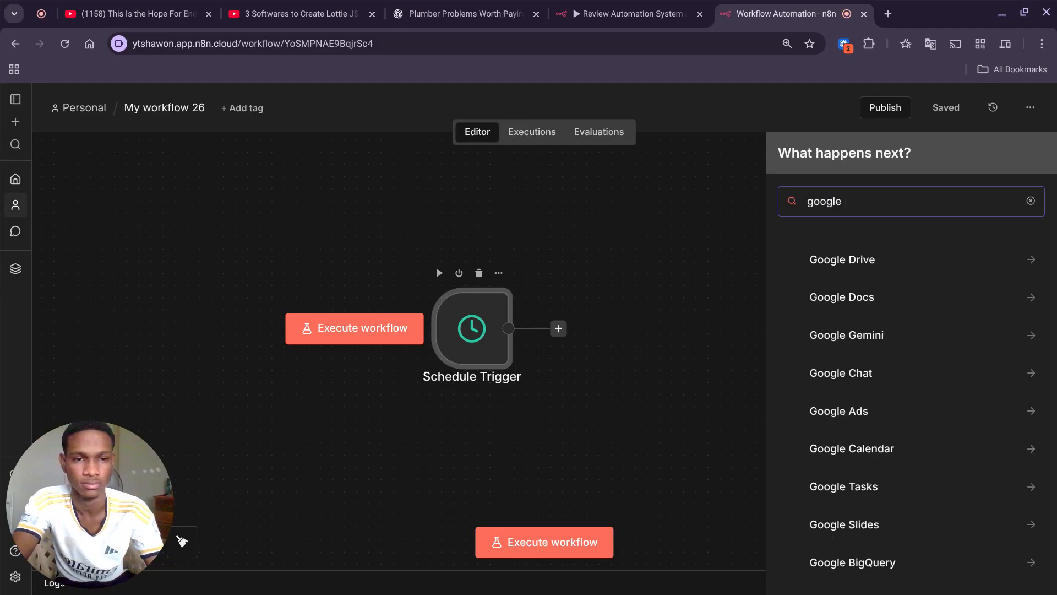
text(sheet)
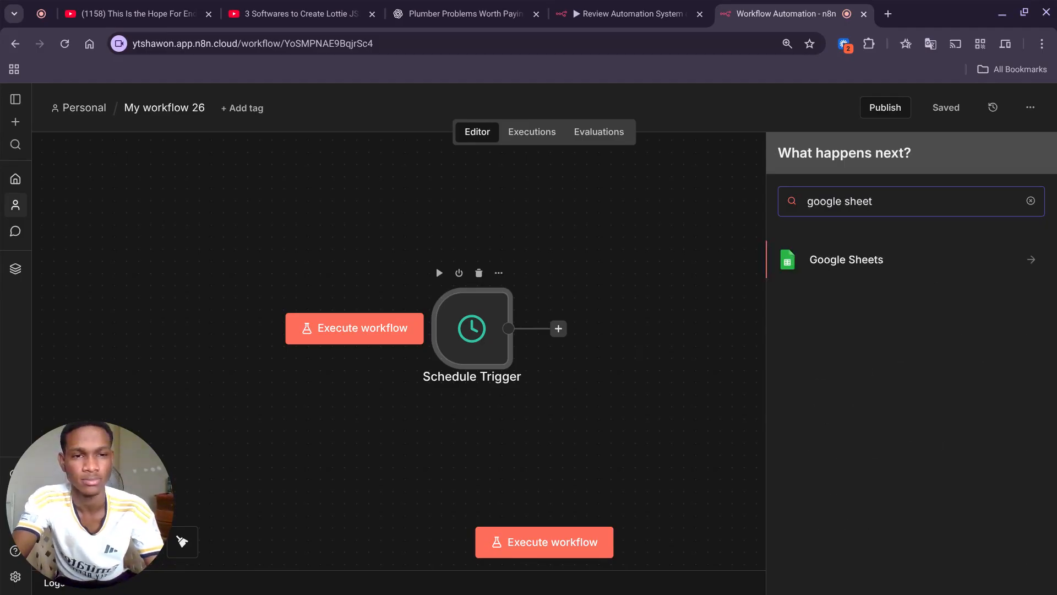
click(951, 257)
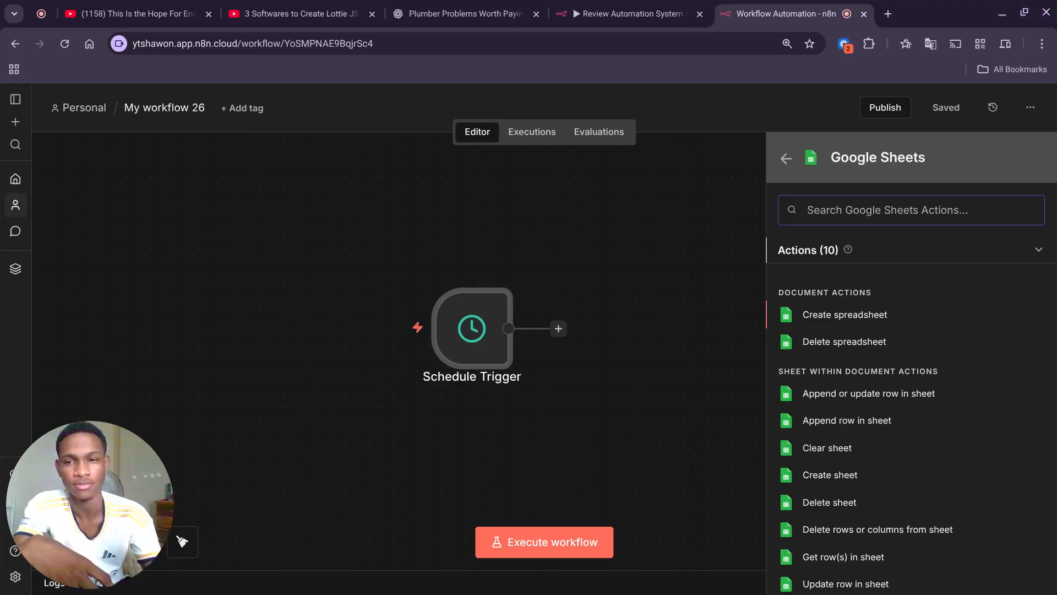
scroll(910, 293, down, 1)
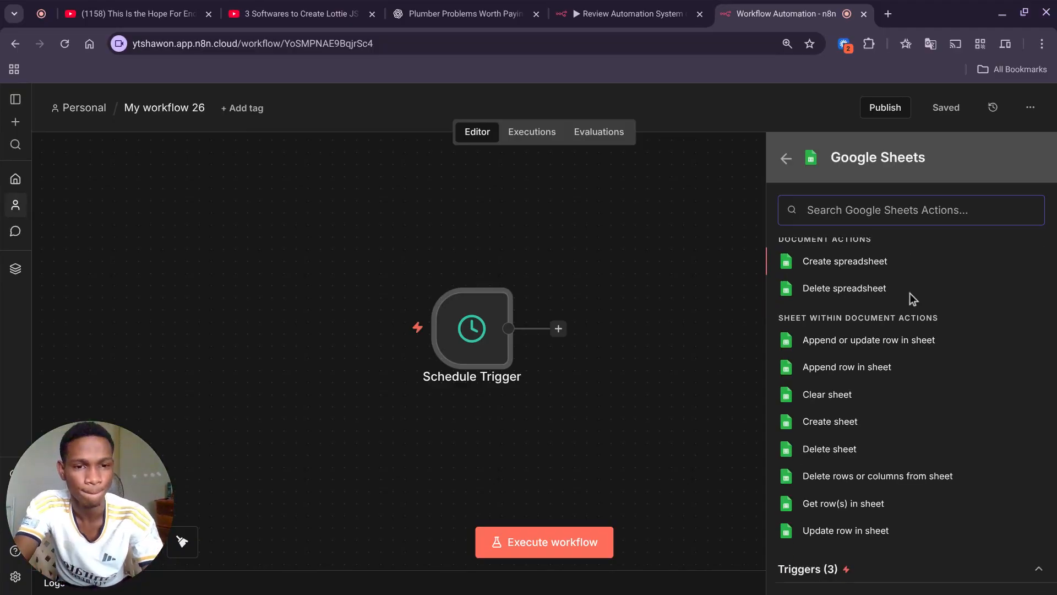
click(832, 508)
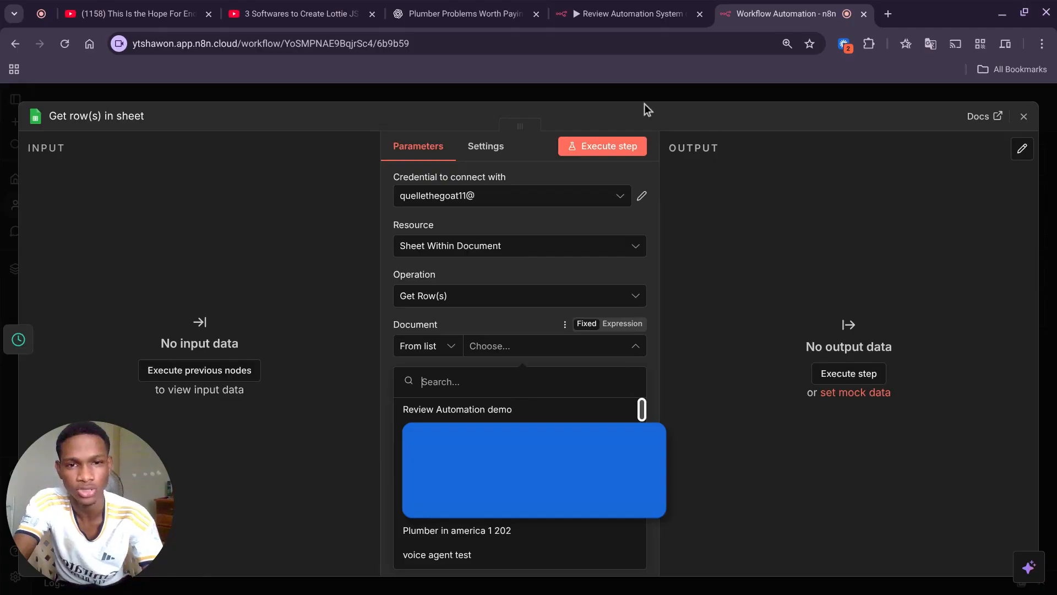
click(611, 198)
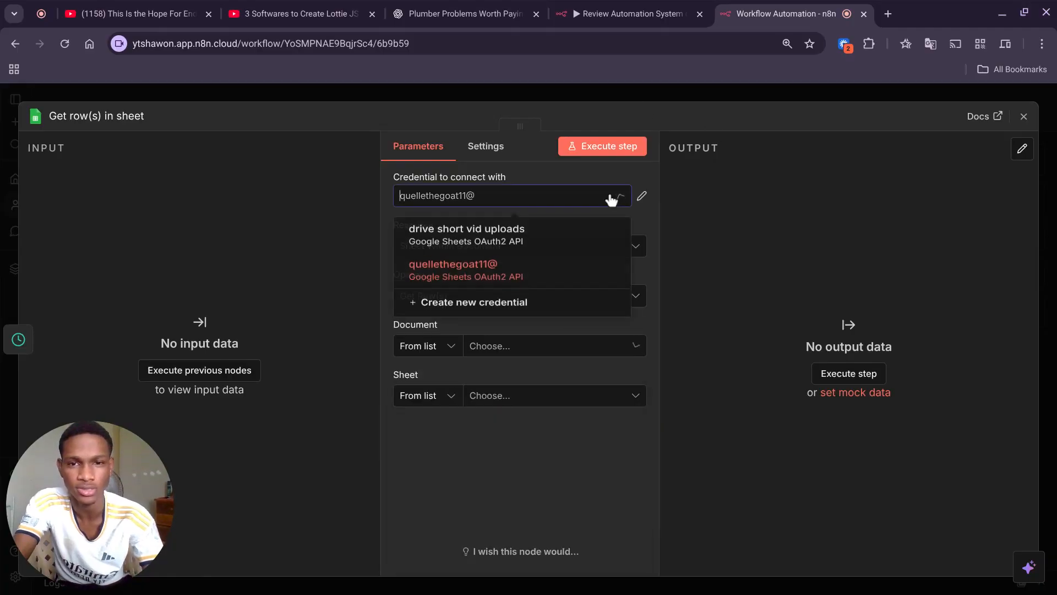
click(473, 308)
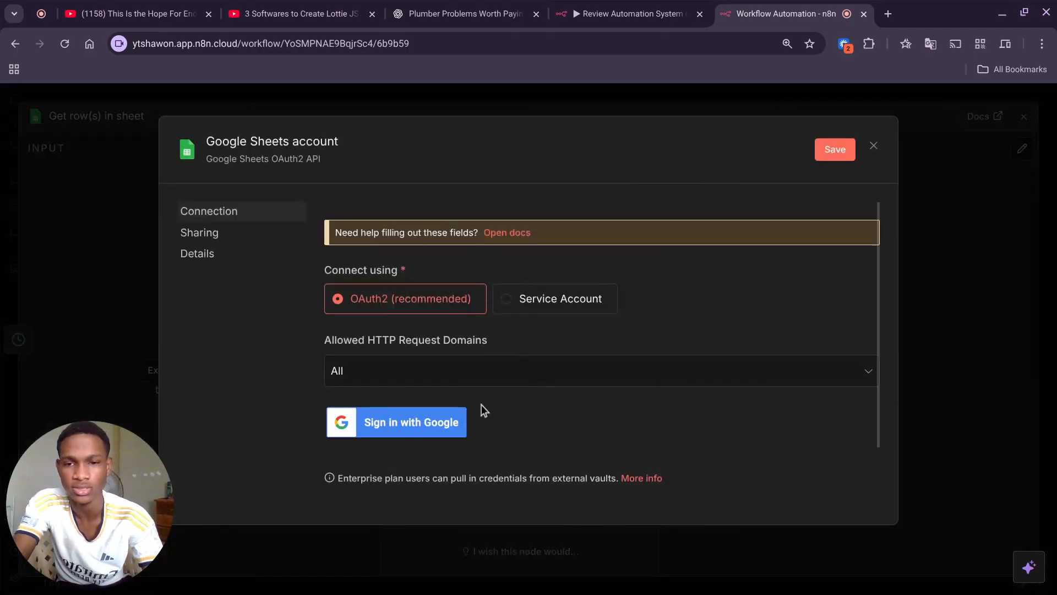
click(874, 146)
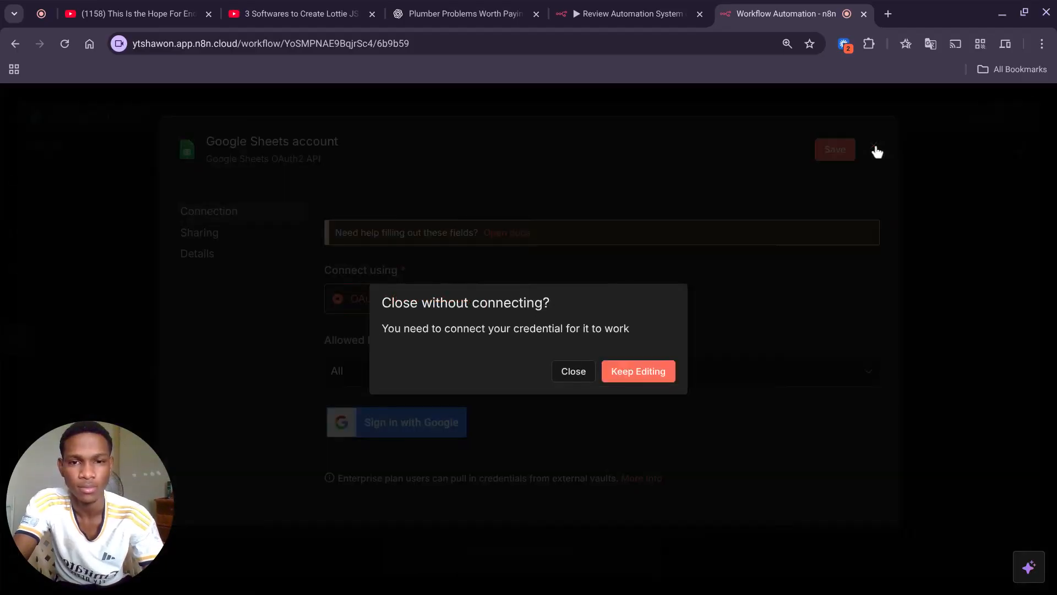
click(576, 372)
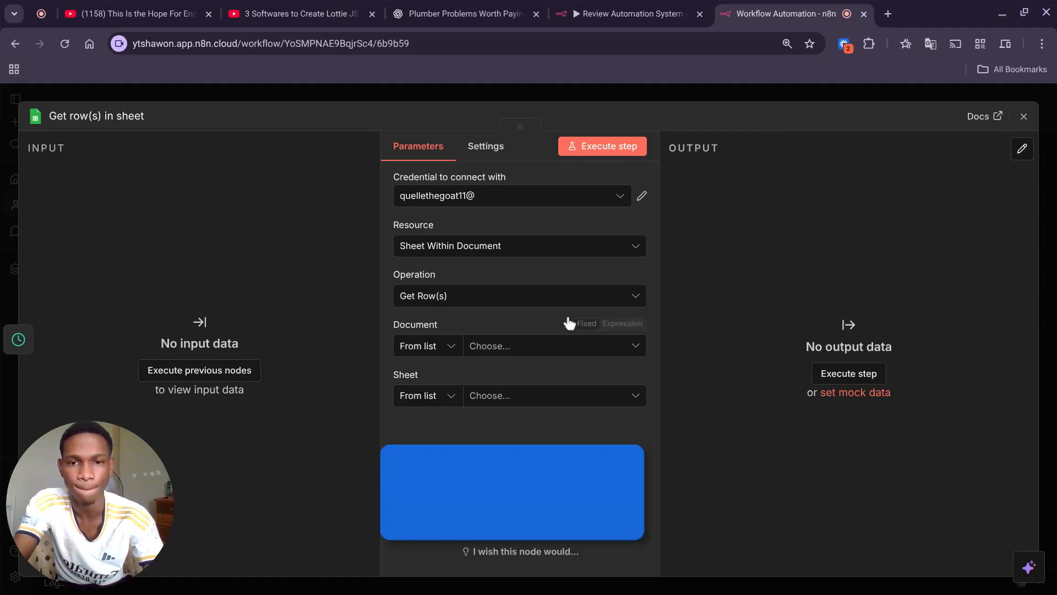
Set the Google Sheets row reader to the "Review Automation demo" document and its Sheet1.
click(547, 348)
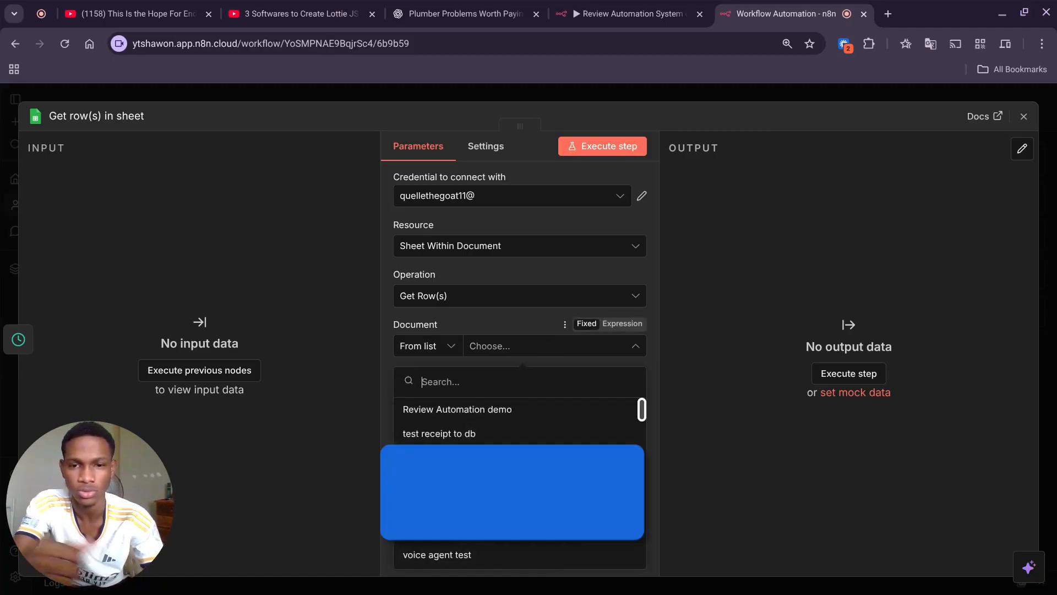
click(407, 409)
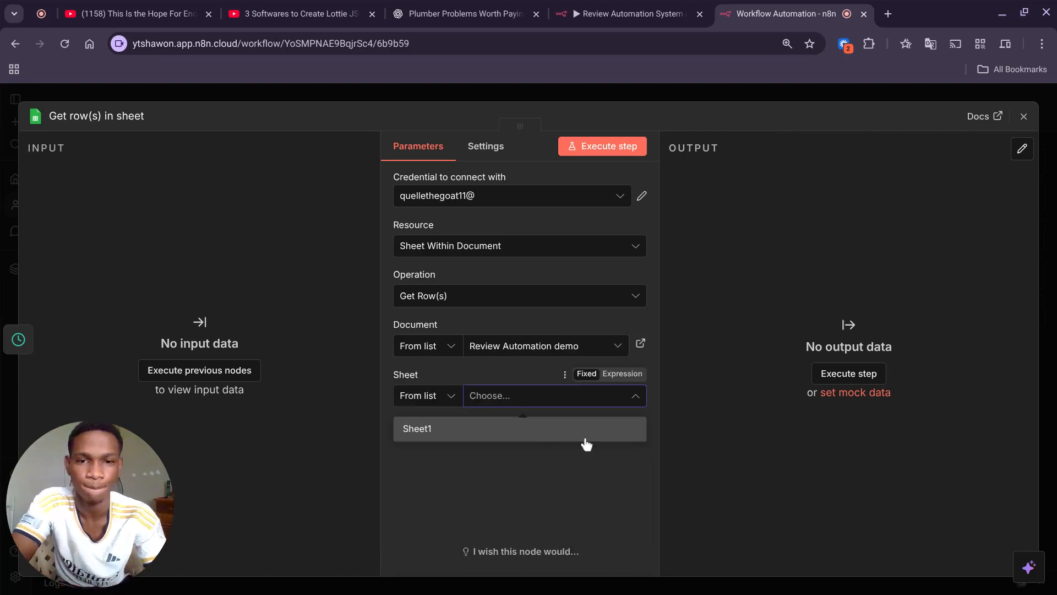
click(582, 441)
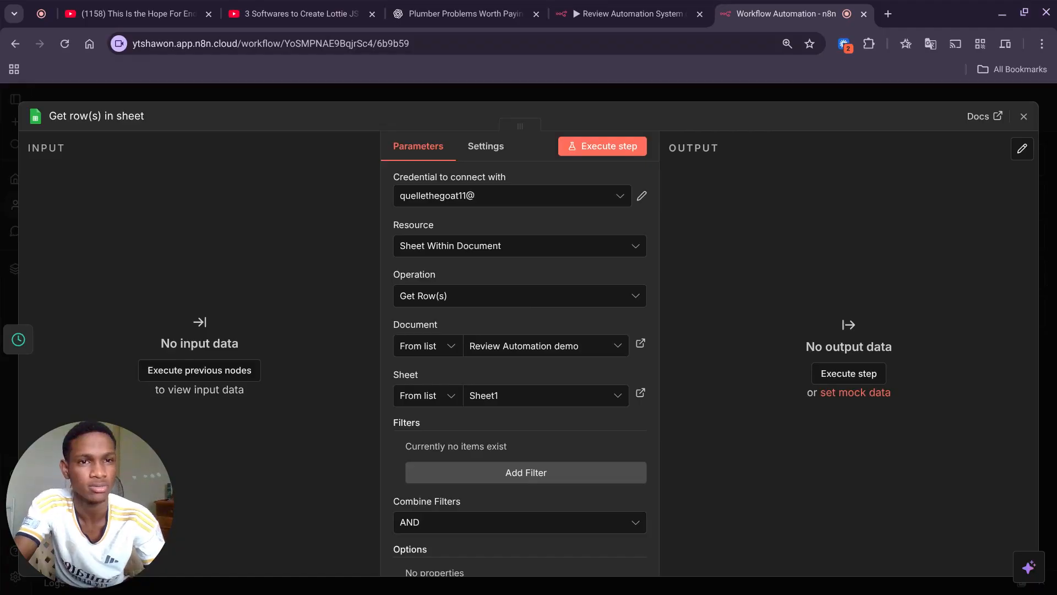
scroll(571, 361, down, 2)
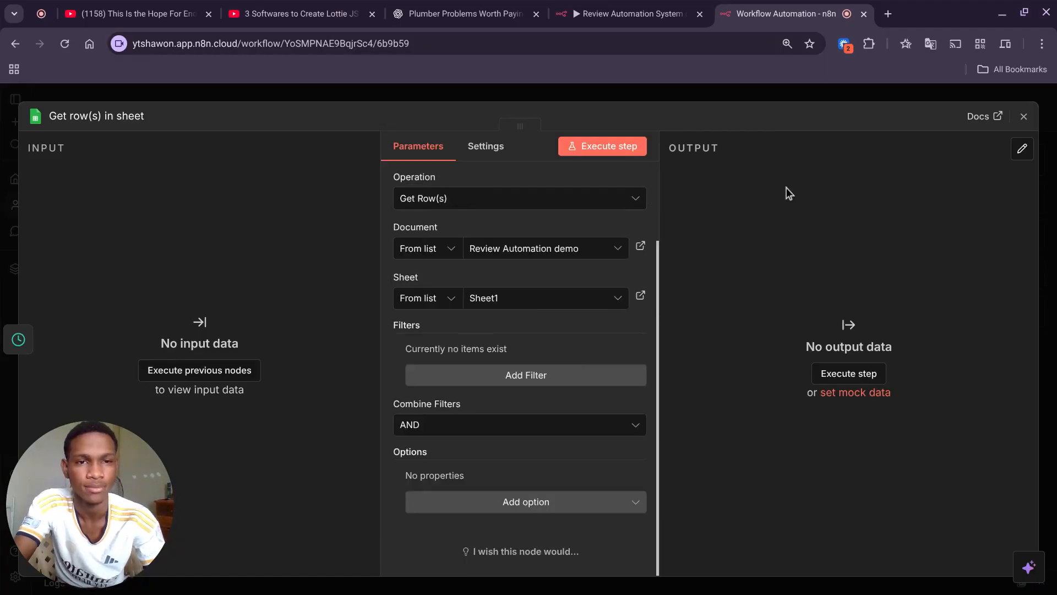
click(742, 98)
Add a Loop Over Items (Split in Batches) node after the Google Sheets node.
click(716, 330)
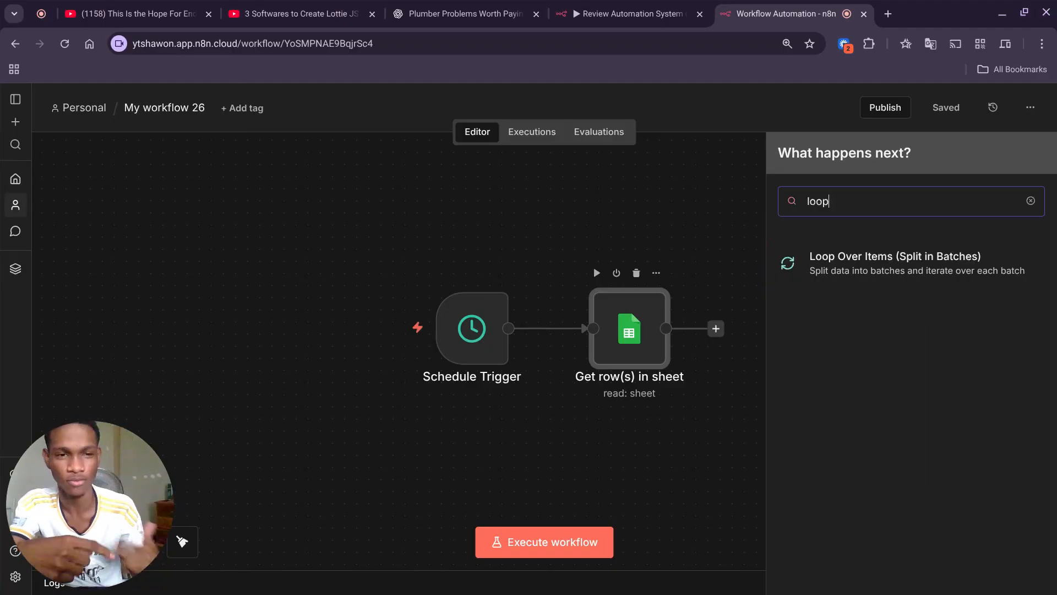
click(904, 273)
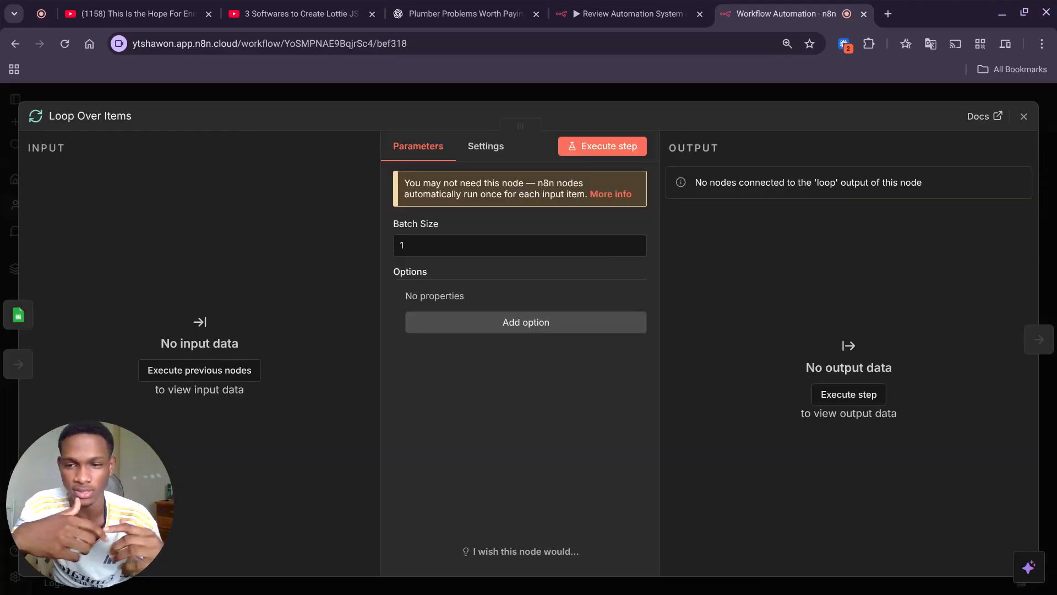
key(Escape)
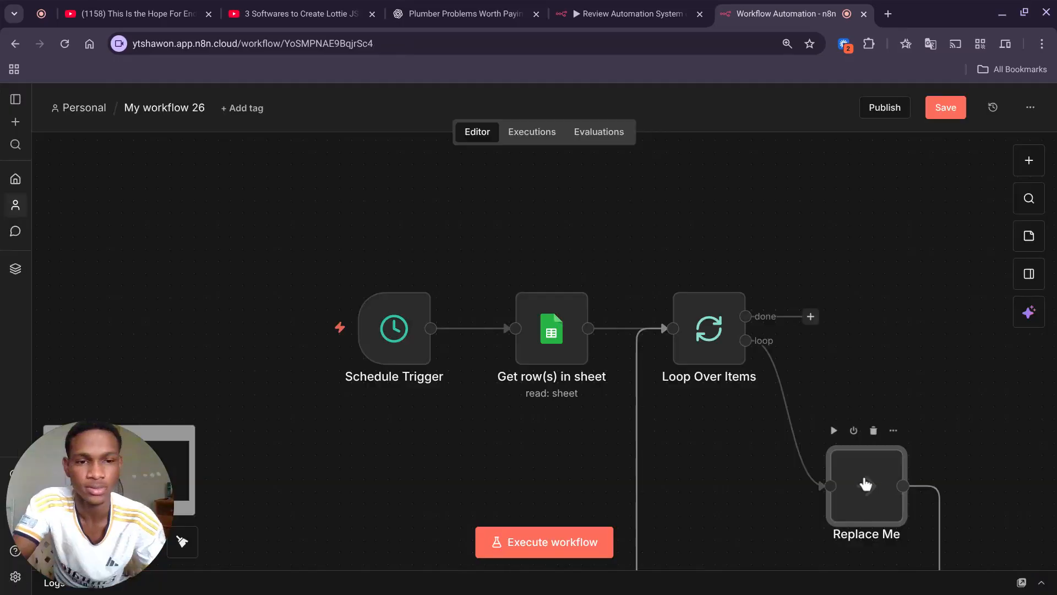
Replace the loop's placeholder node with an If node and move it up beside Loop Over Items.
click(864, 418)
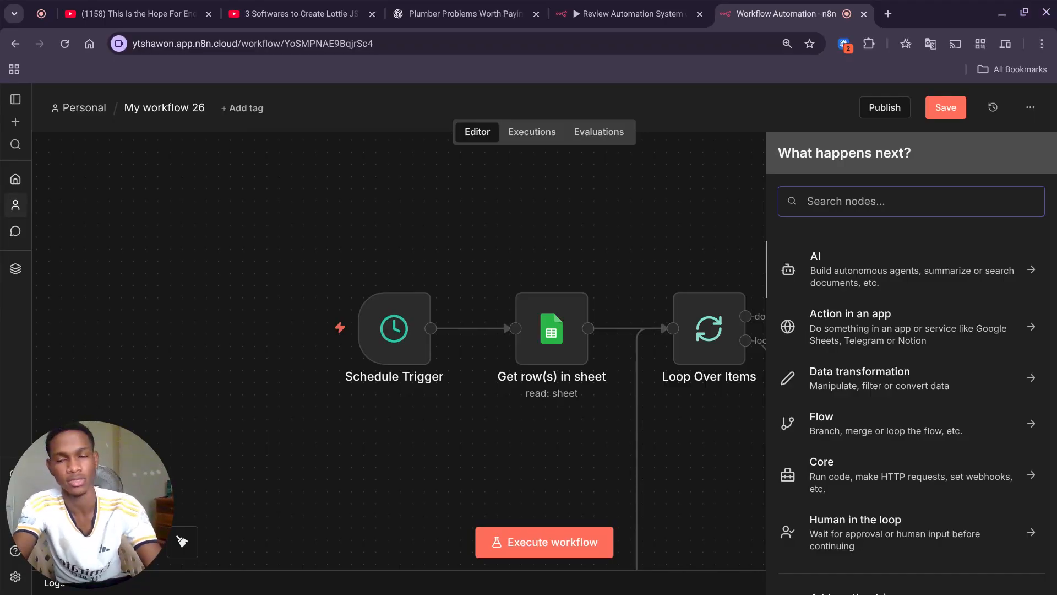
text(if)
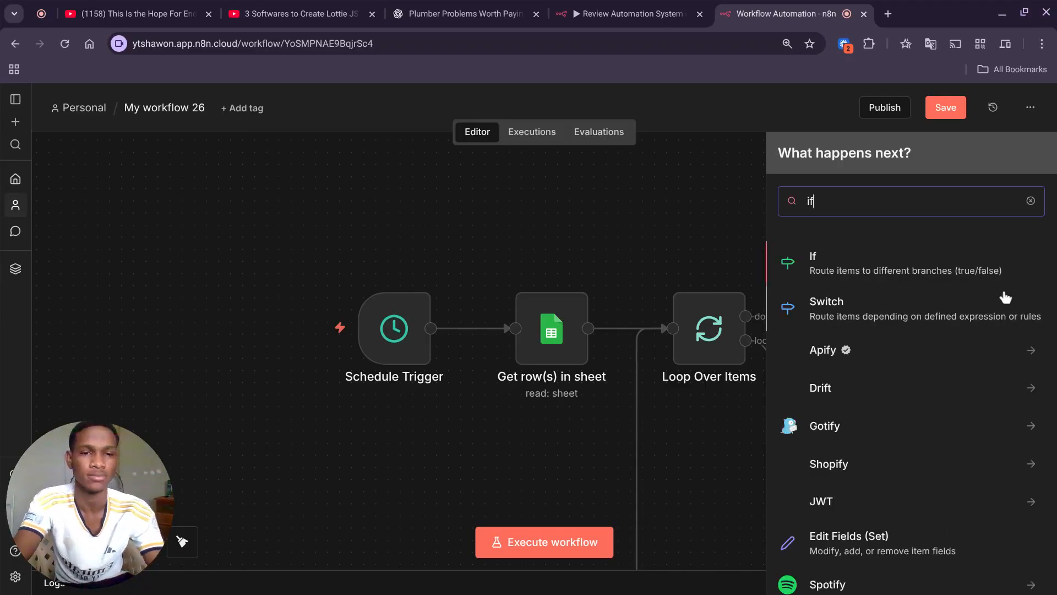
click(1004, 300)
drag(870, 483, 877, 311)
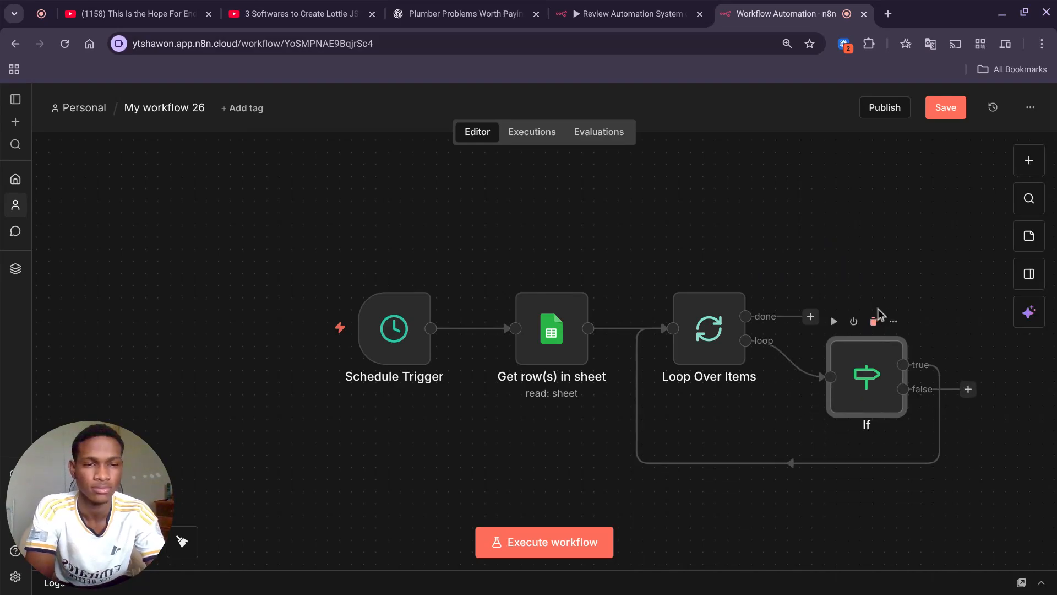
Execute the workflow up to Loop Over Items and open the If node with the loaded input data.
double_click(874, 351)
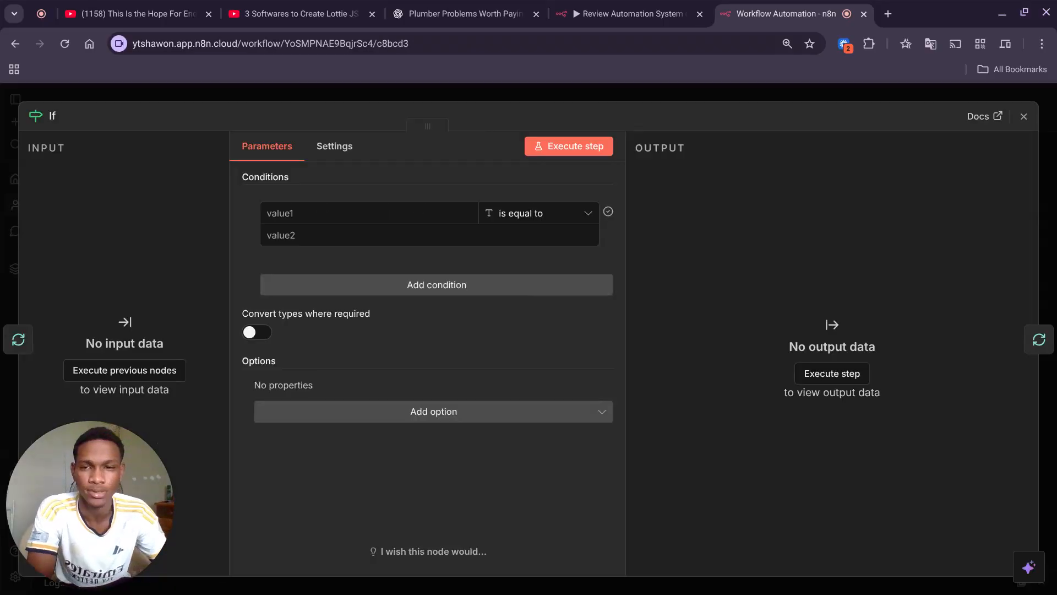
click(664, 95)
click(677, 274)
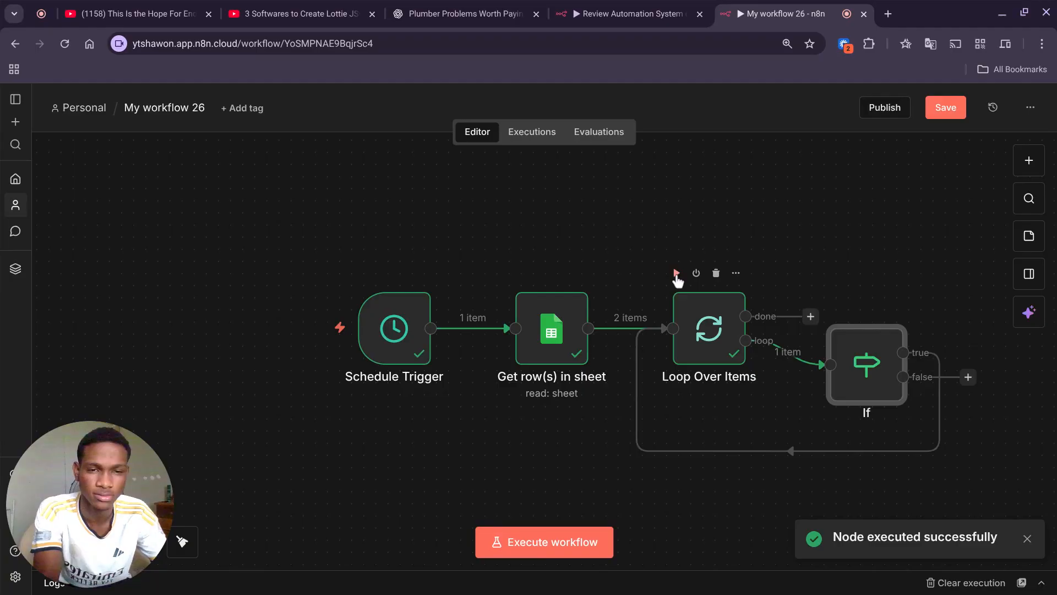
double_click(868, 384)
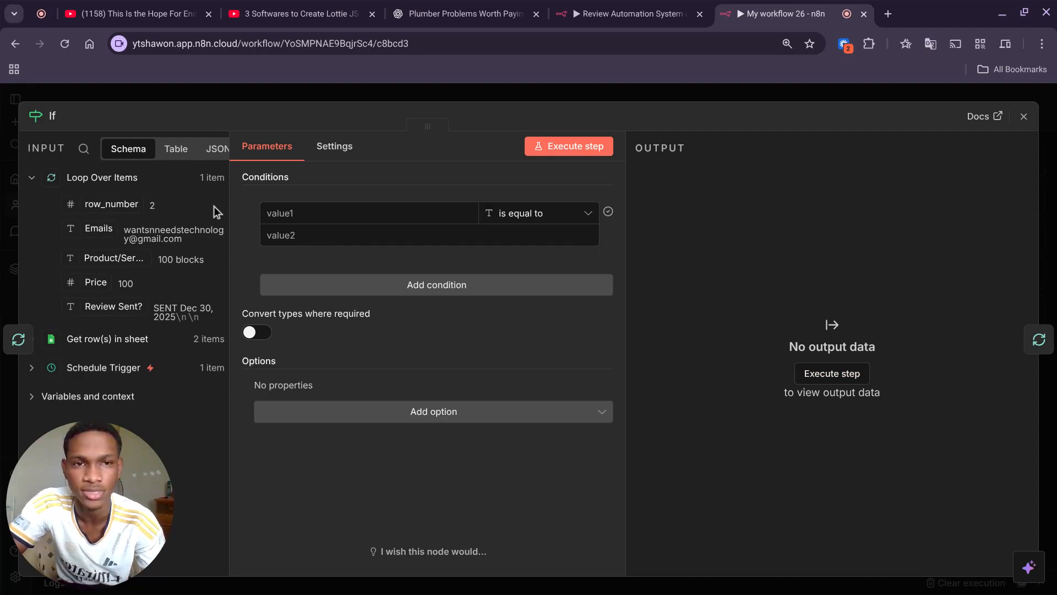
Open the Review Automation demo spreadsheet in a new tab and compare its rows with the If node's input fields.
click(889, 16)
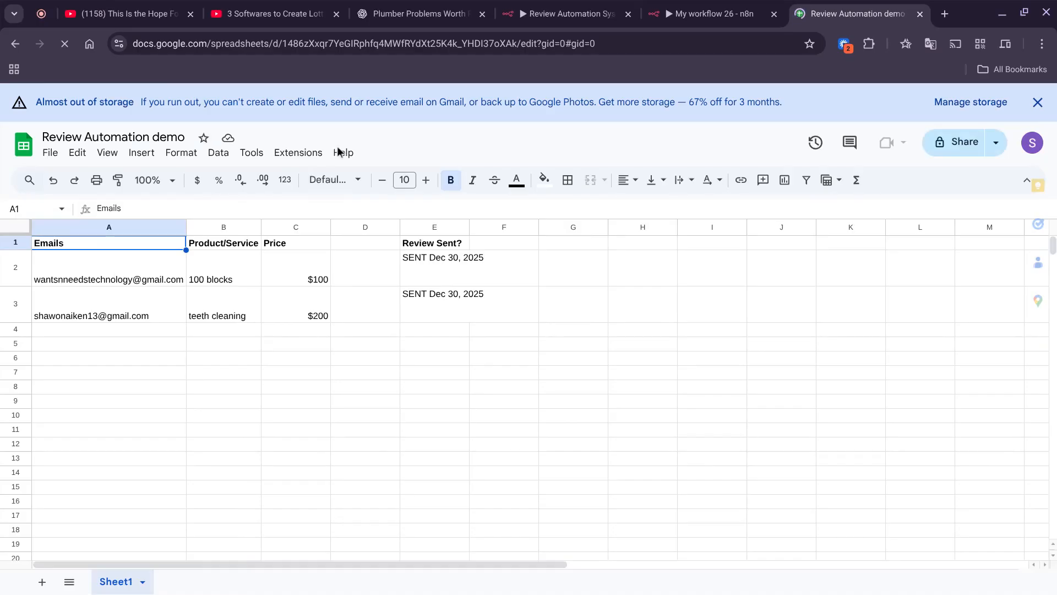
click(595, 8)
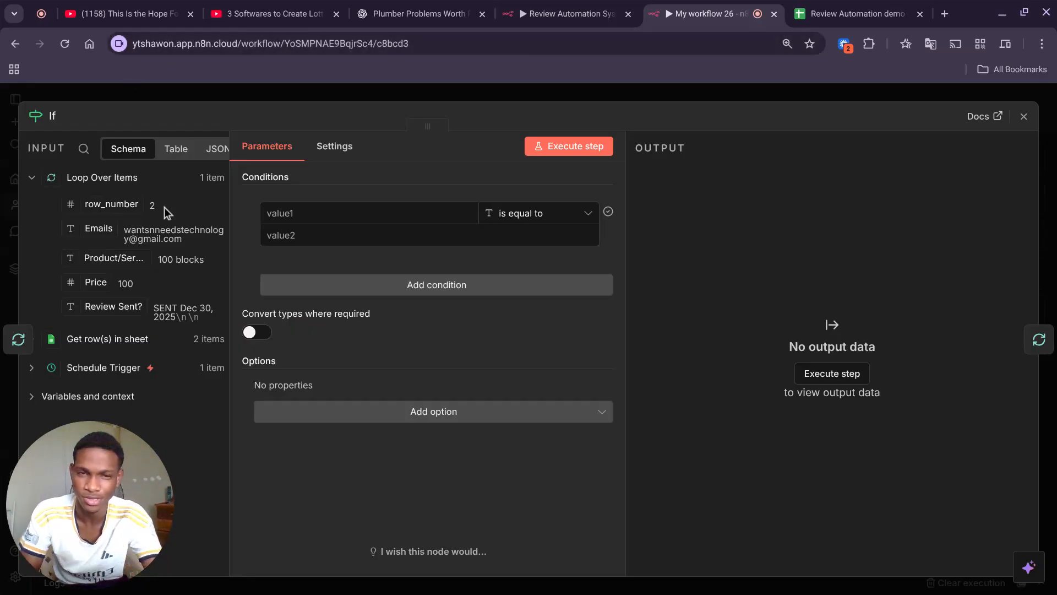
click(869, 1)
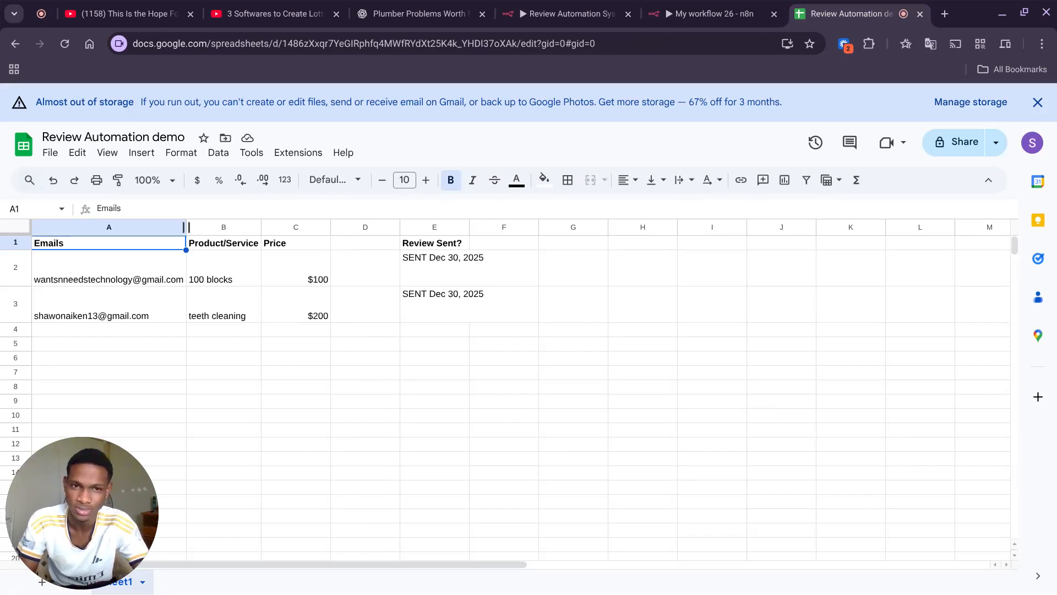
click(768, 7)
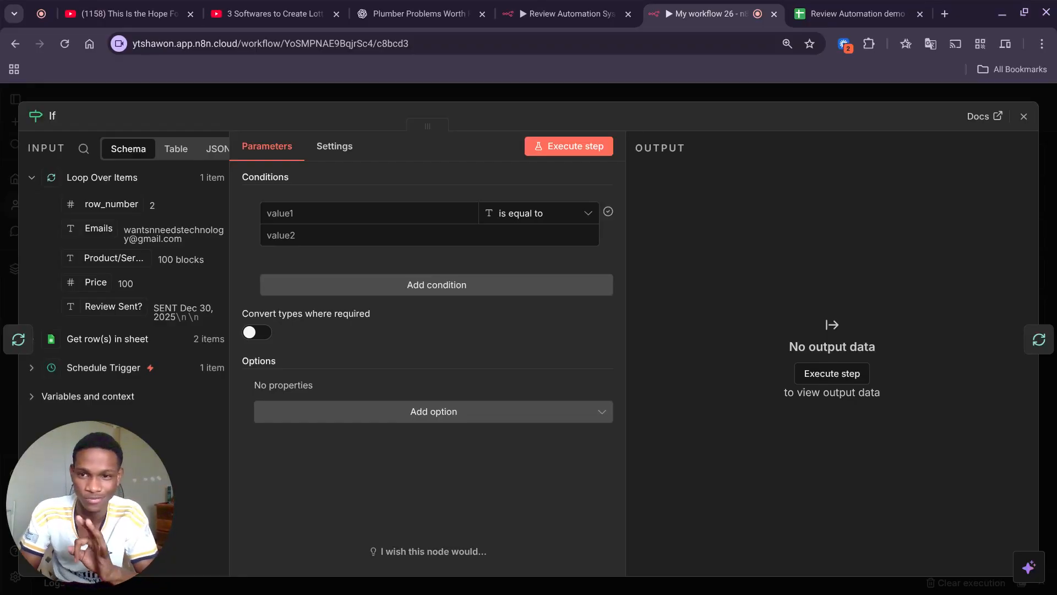
Set the If condition to check that the Review Sent? field is empty, and align the node with the loop output.
drag(113, 307, 369, 213)
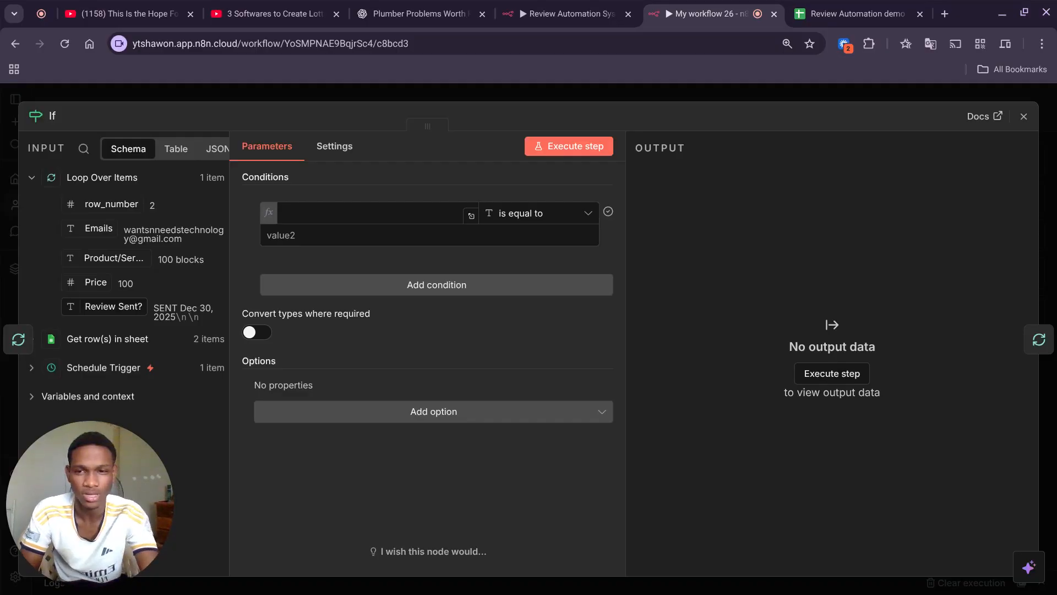
drag(114, 306, 337, 213)
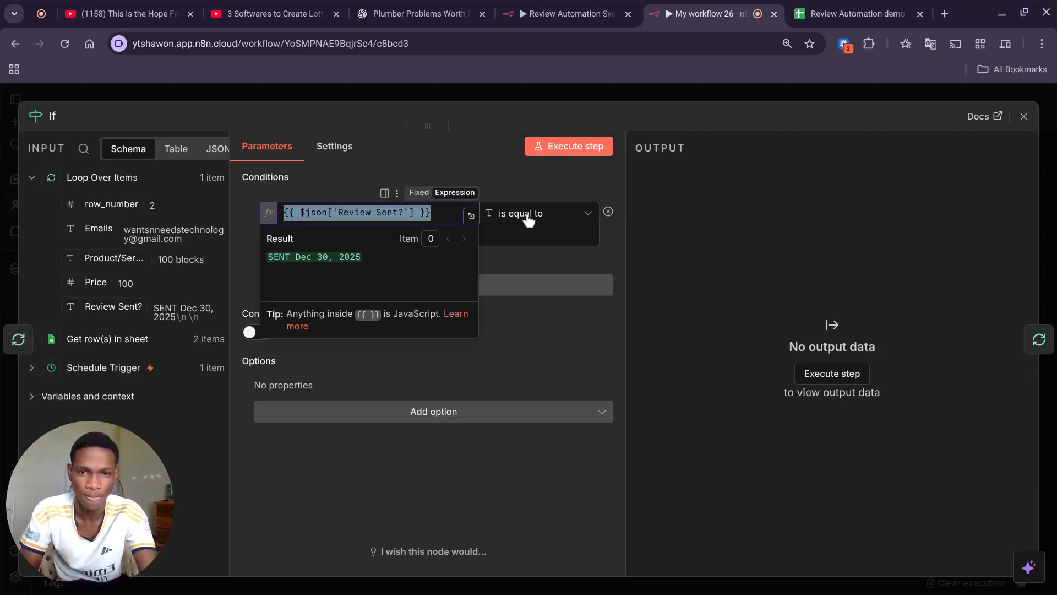
click(548, 219)
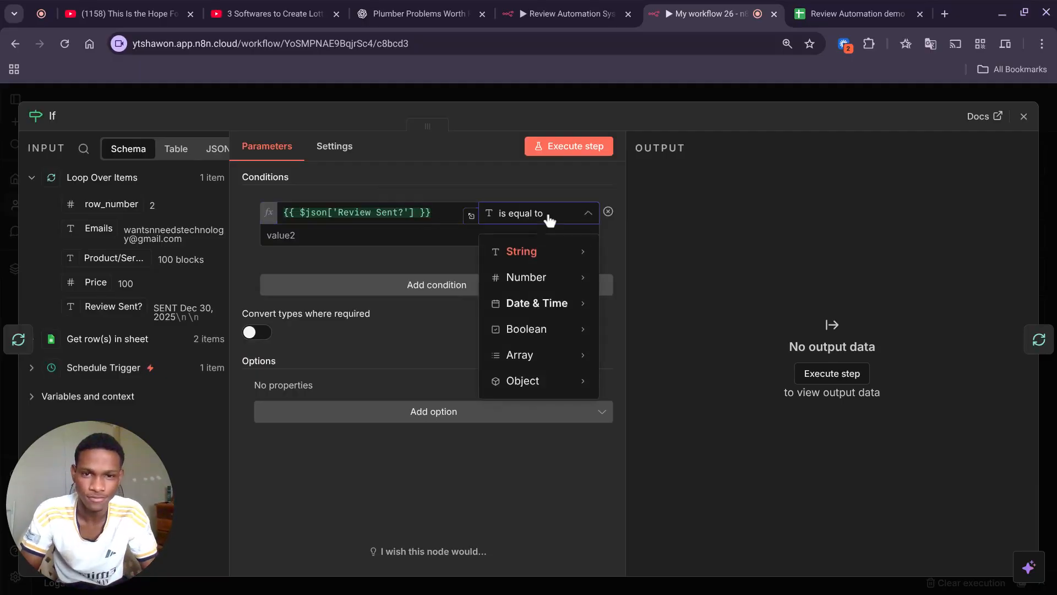
mouse_move(551, 253)
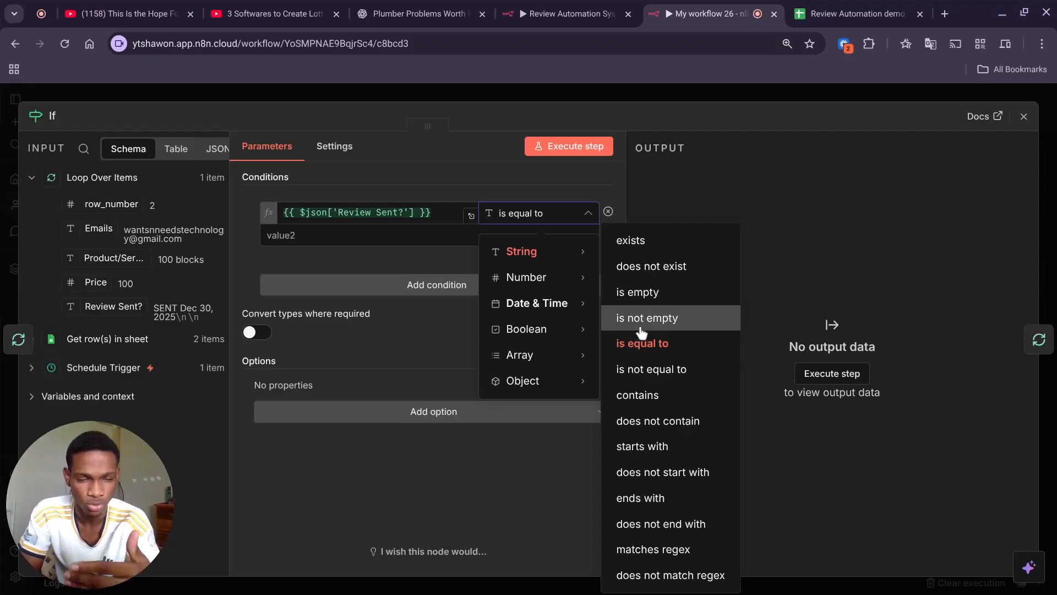
click(636, 293)
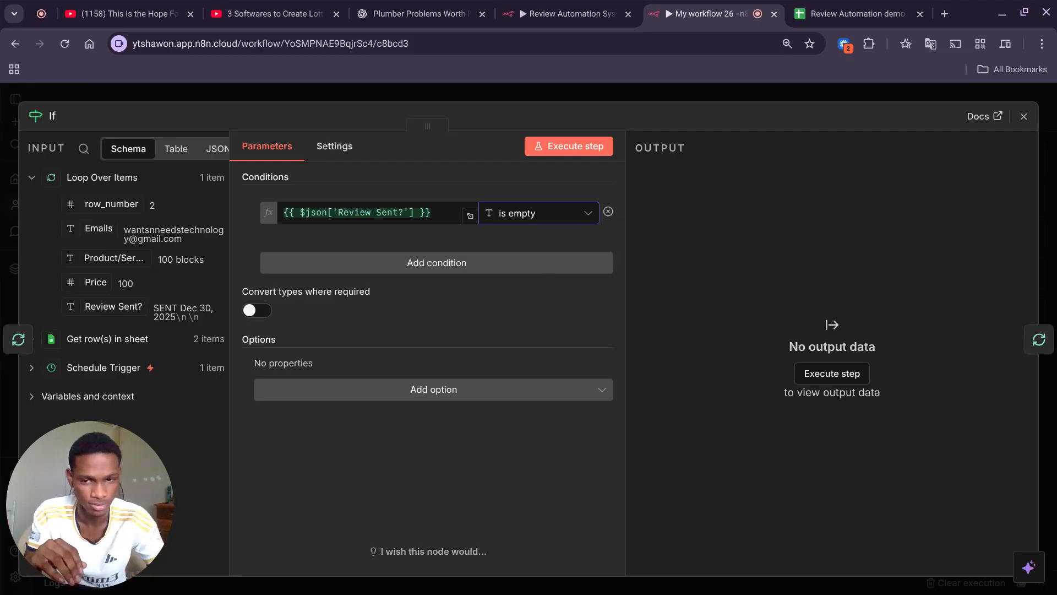
click(640, 91)
drag(872, 375, 870, 349)
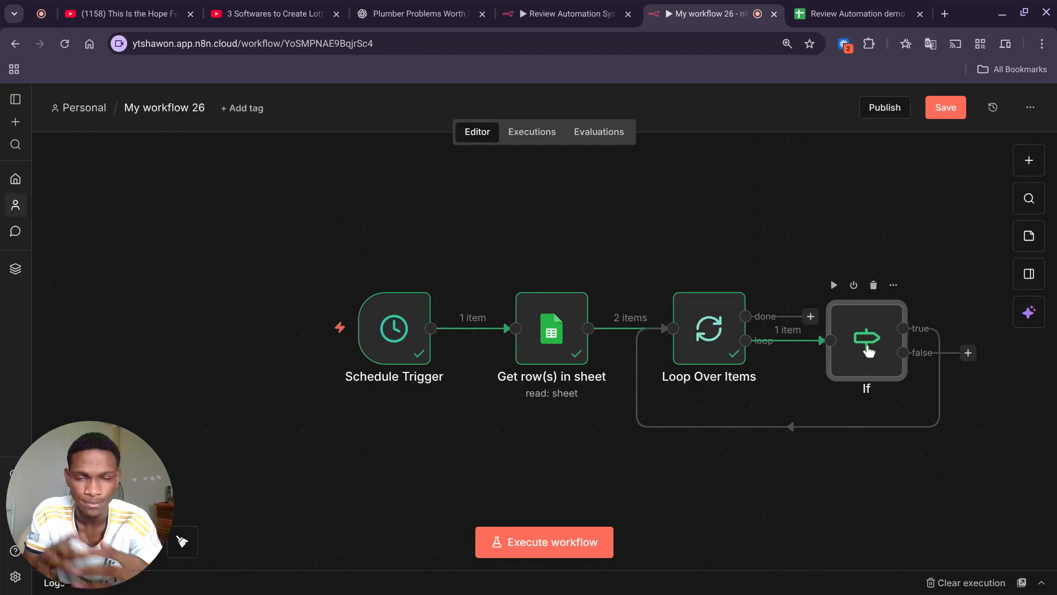
Review the If condition, execute the node, and check which branch the spreadsheet item takes.
double_click(869, 350)
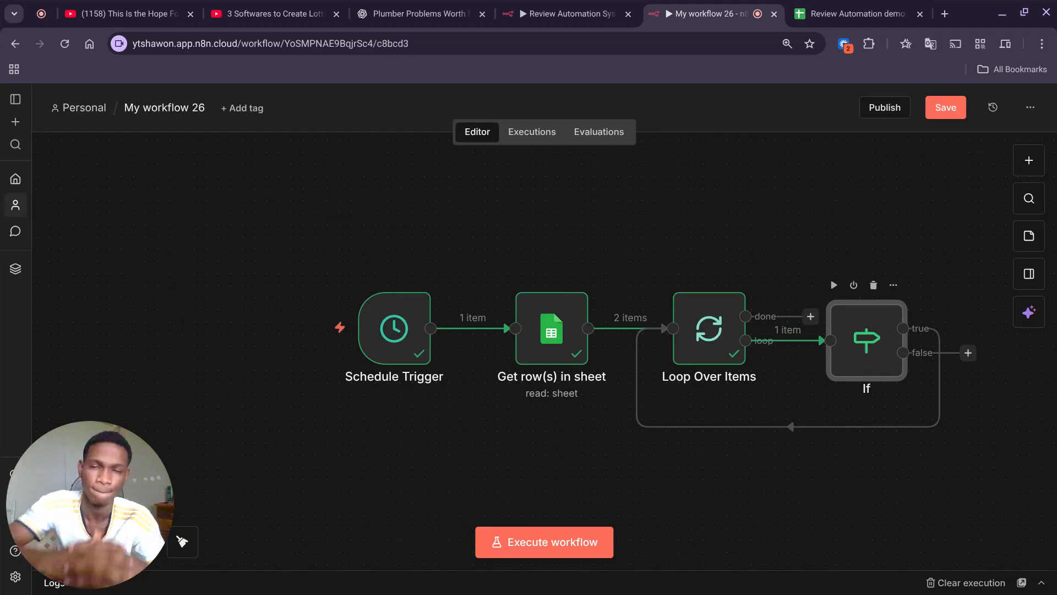
key(Return)
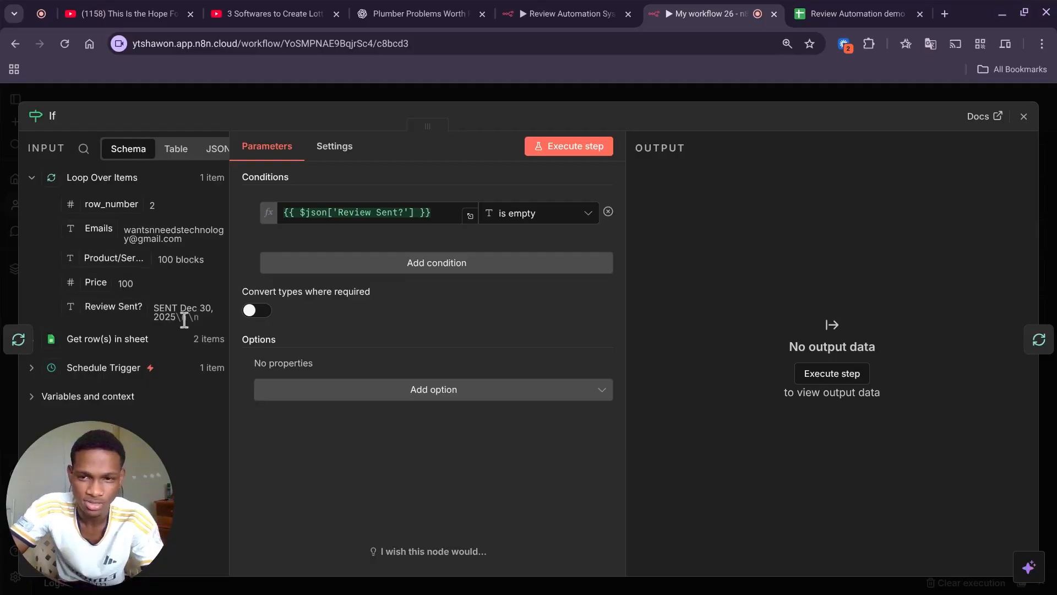
click(690, 96)
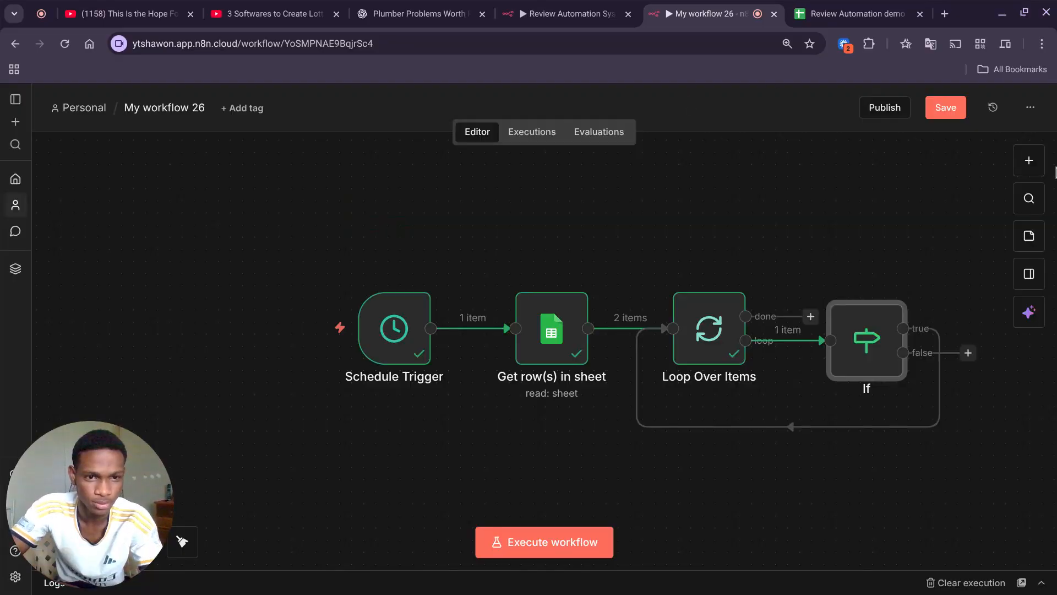
click(834, 286)
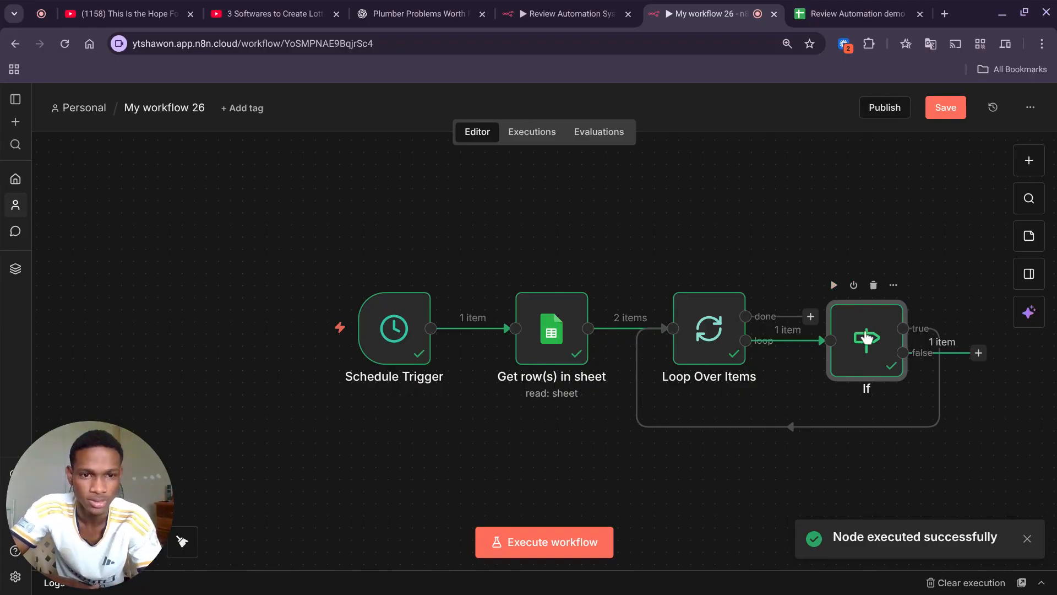
double_click(867, 338)
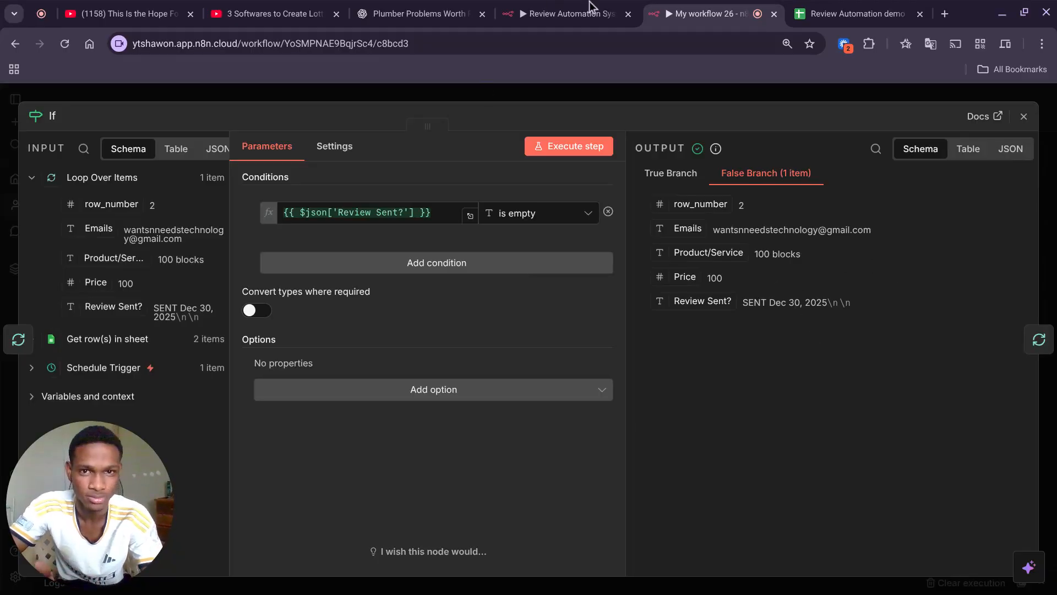
Clear the Review Sent? entries in cells E2 and E3 of the spreadsheet and return to the n8n workflow.
click(812, 7)
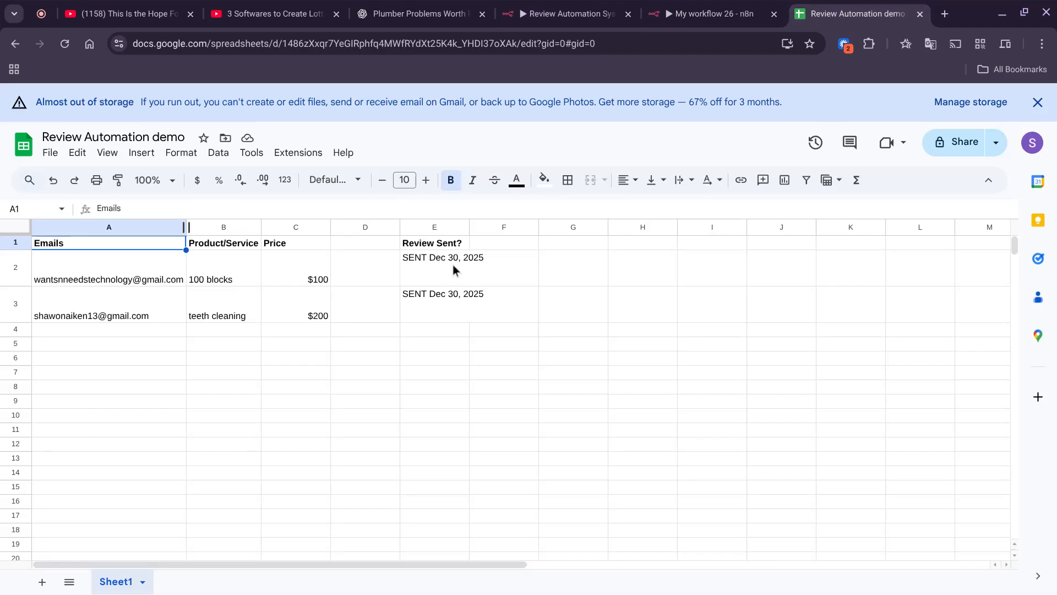
click(453, 264)
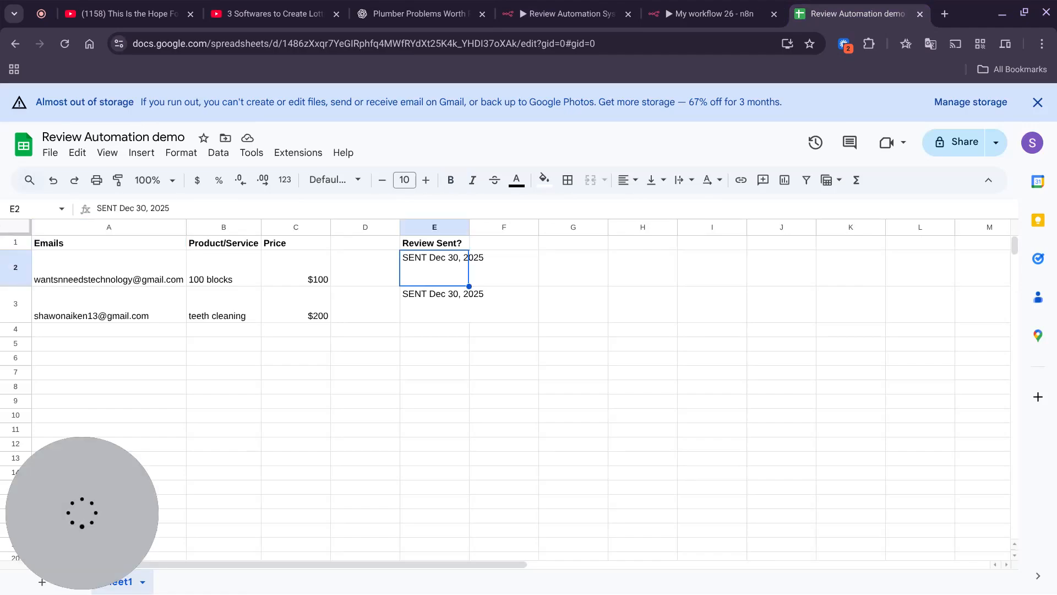
key(Delete)
key(Down)
key(Delete)
key(ctrl+shift+Tab)
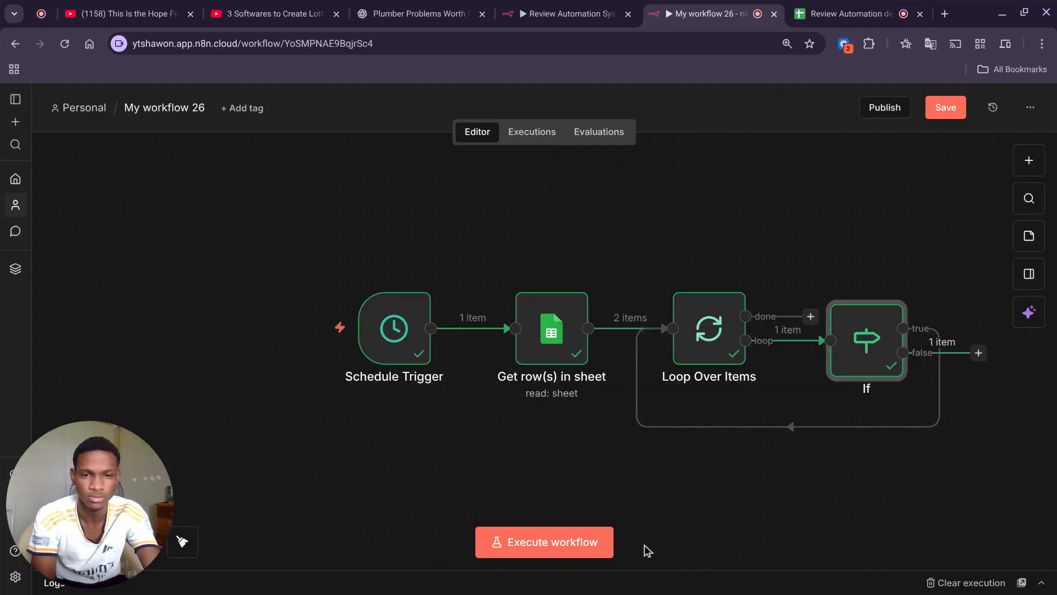
Execute the whole workflow and inspect the If node's true branch output for run 1 of 2.
click(595, 547)
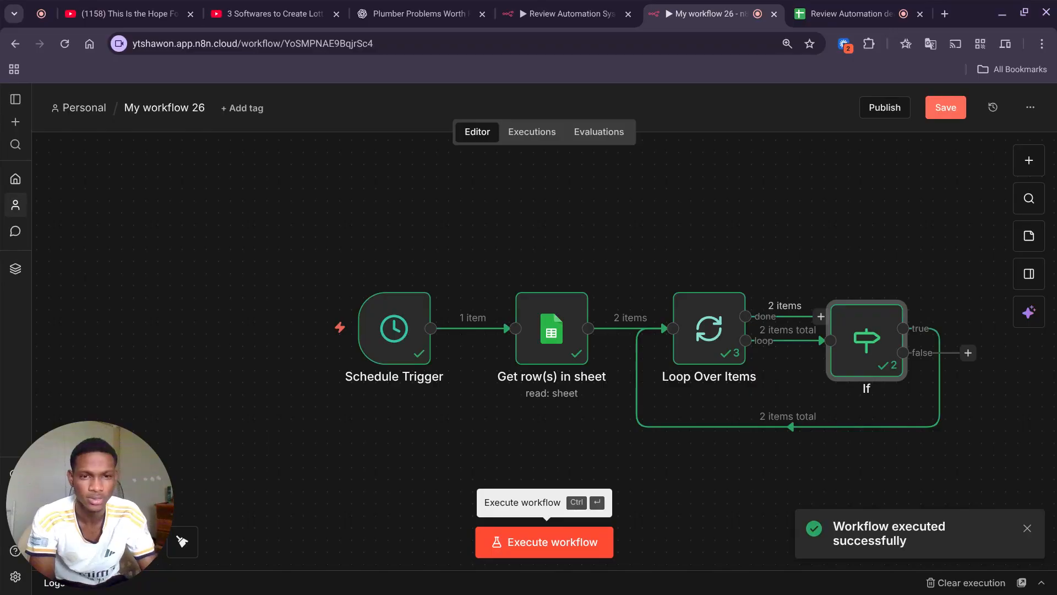
double_click(858, 375)
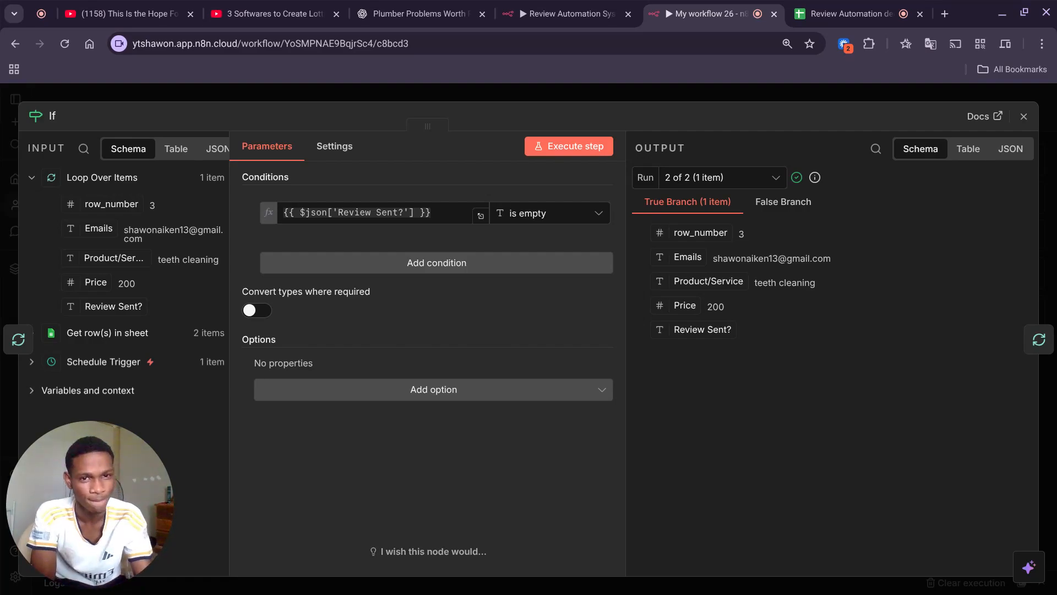
click(715, 178)
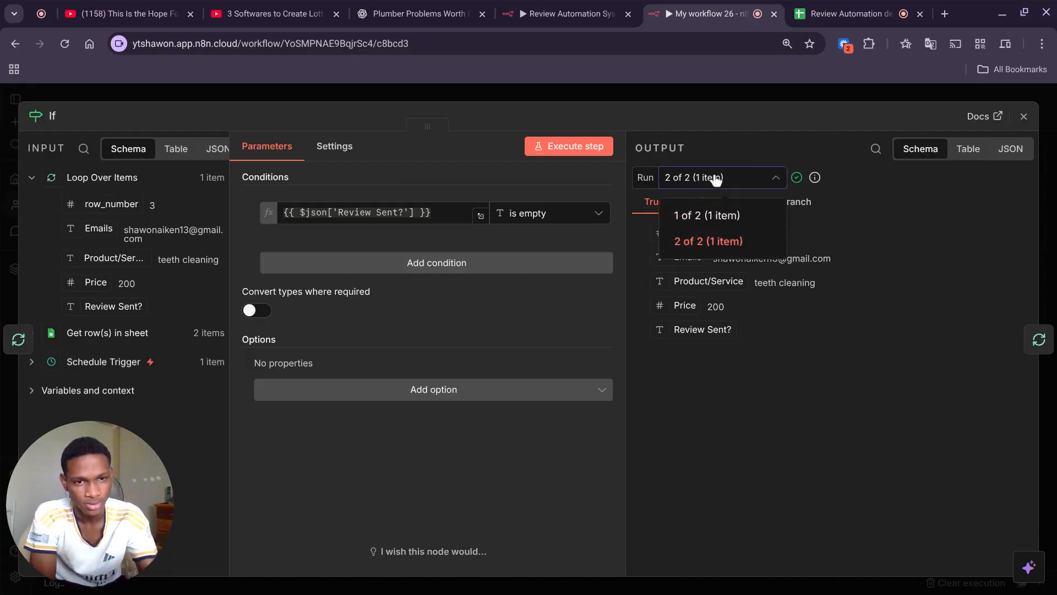
click(730, 223)
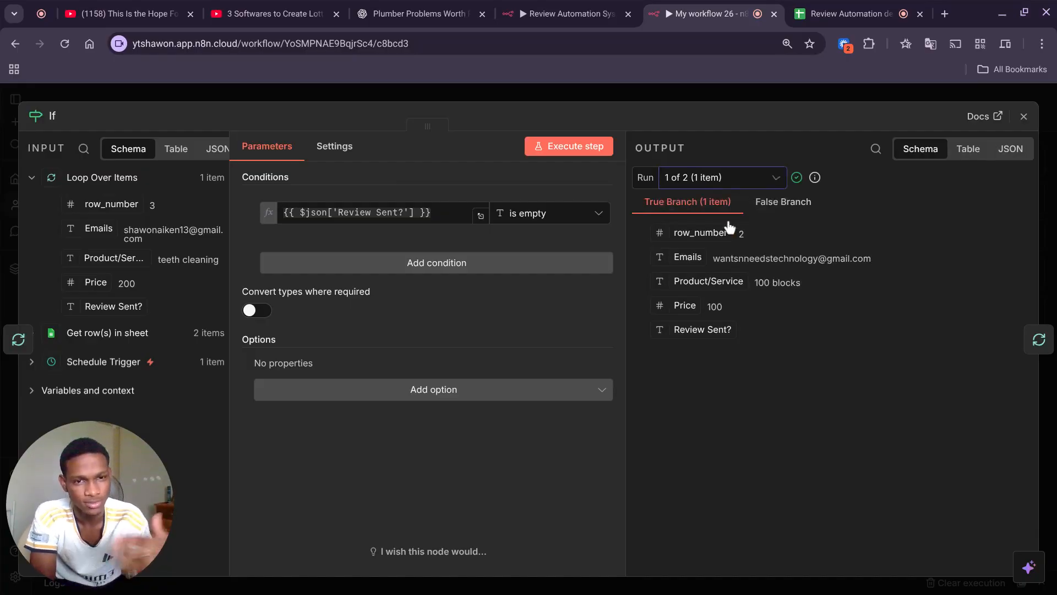
Close the If node, connect its false output back to the Loop Over Items input, and save the workflow.
click(686, 94)
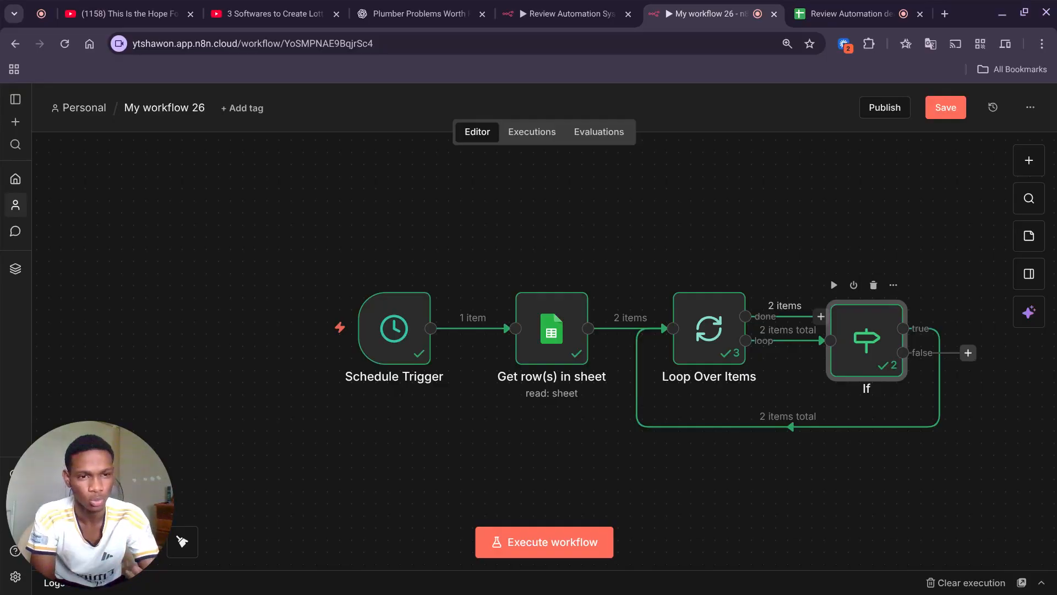
drag(903, 352, 682, 357)
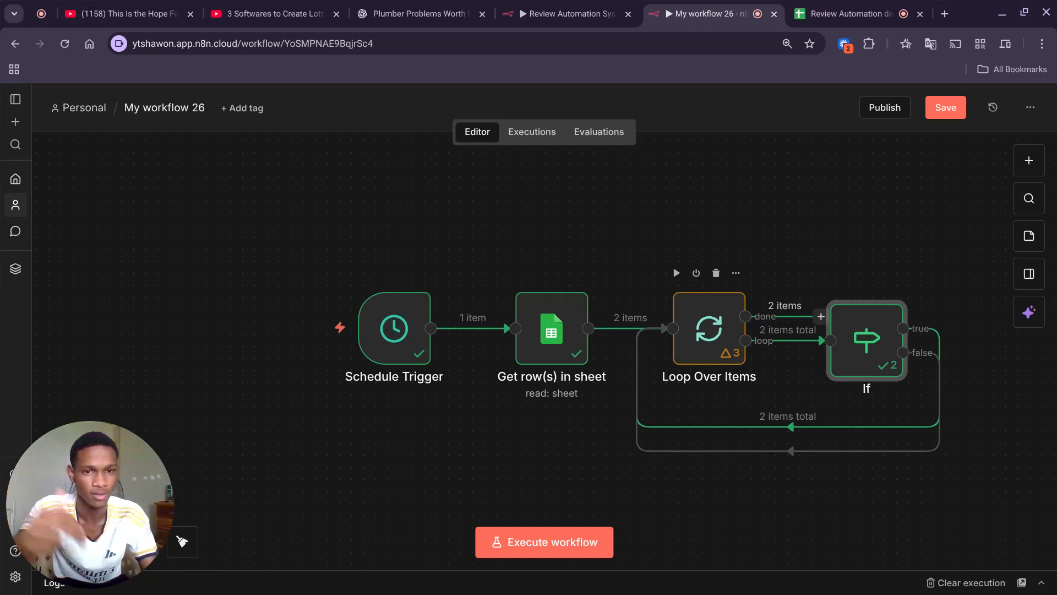
click(956, 110)
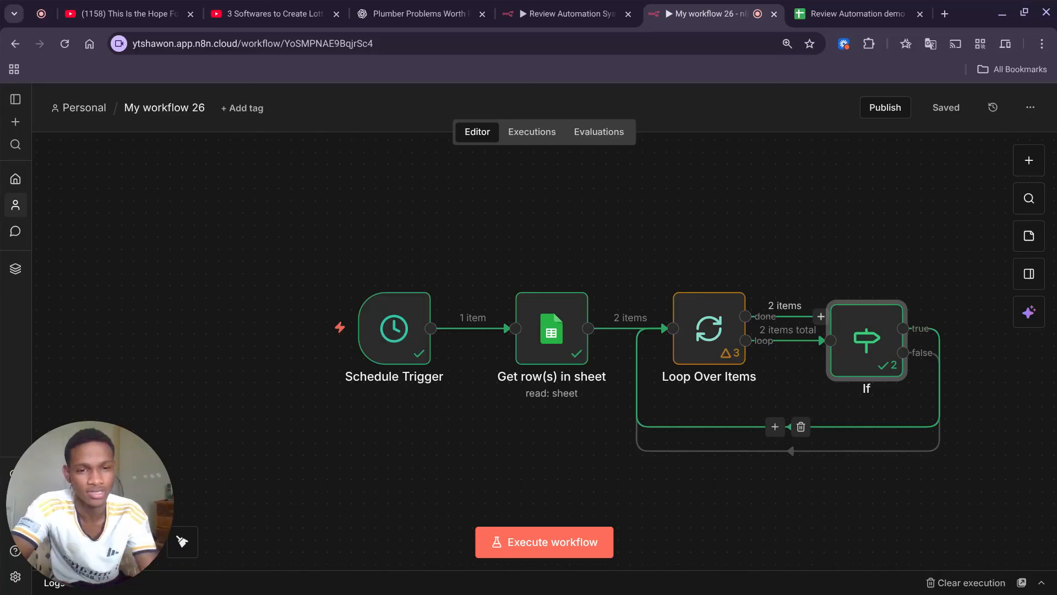
Insert an OpenAI "Message a model" node on the connection from the If node's true output back to the loop.
click(775, 426)
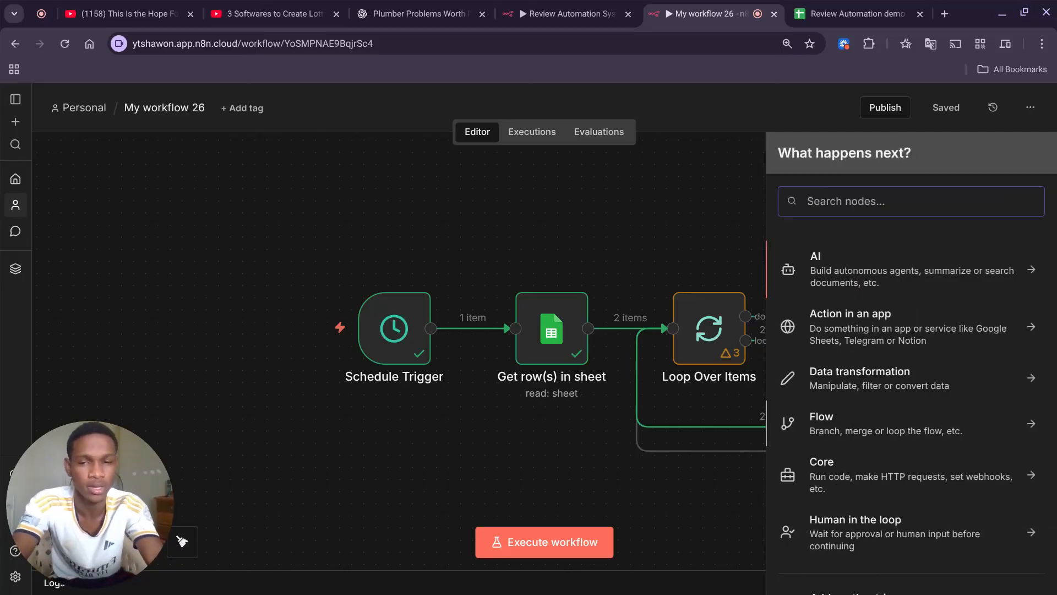
text(open)
click(837, 260)
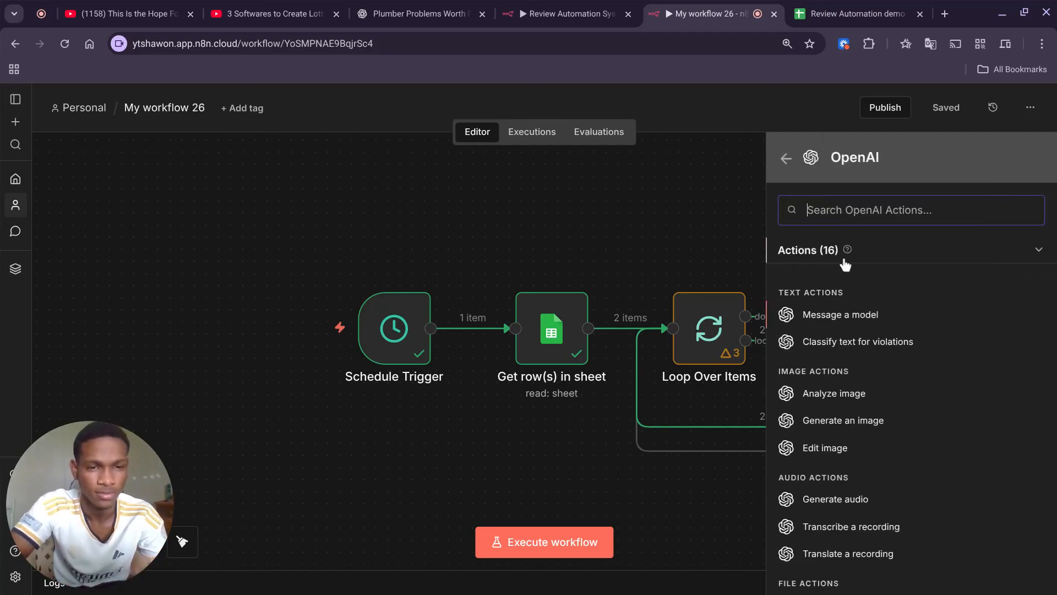
click(853, 317)
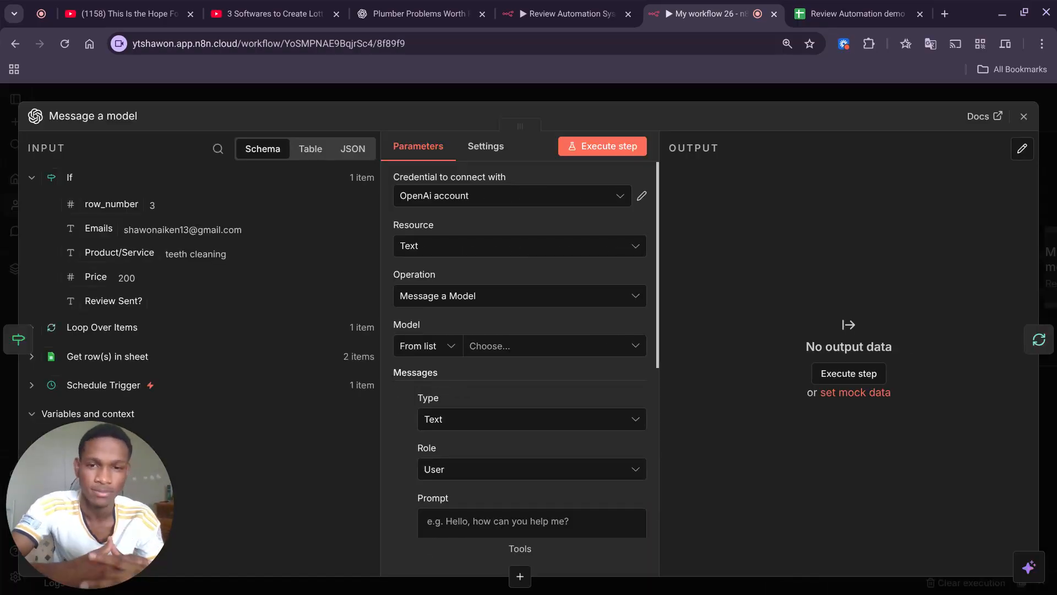
Check the available credentials, keep OpenAi account, and choose GPT-4.1-MINI as the model.
click(616, 205)
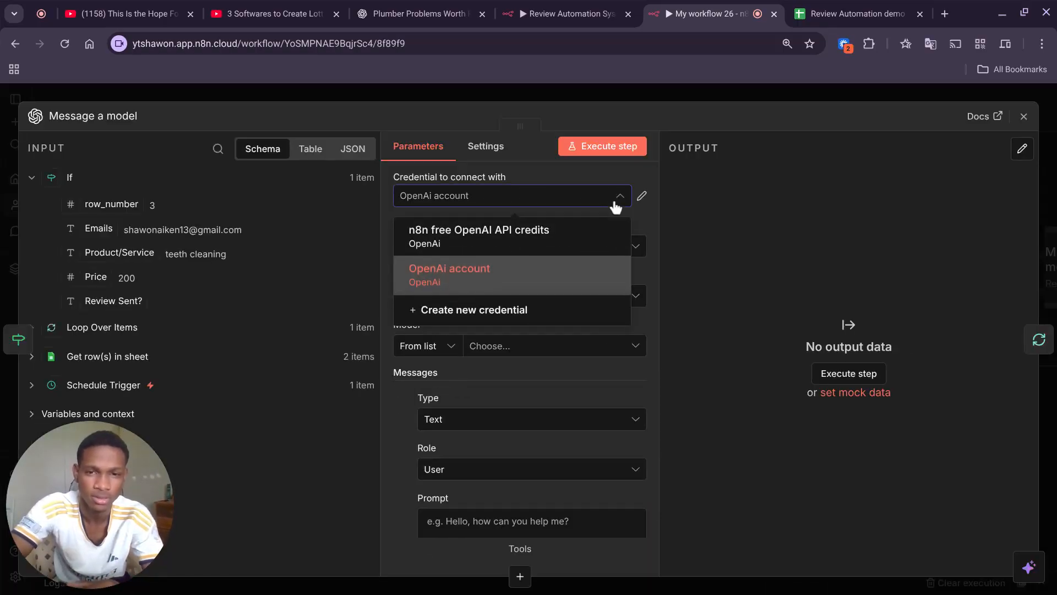
click(776, 257)
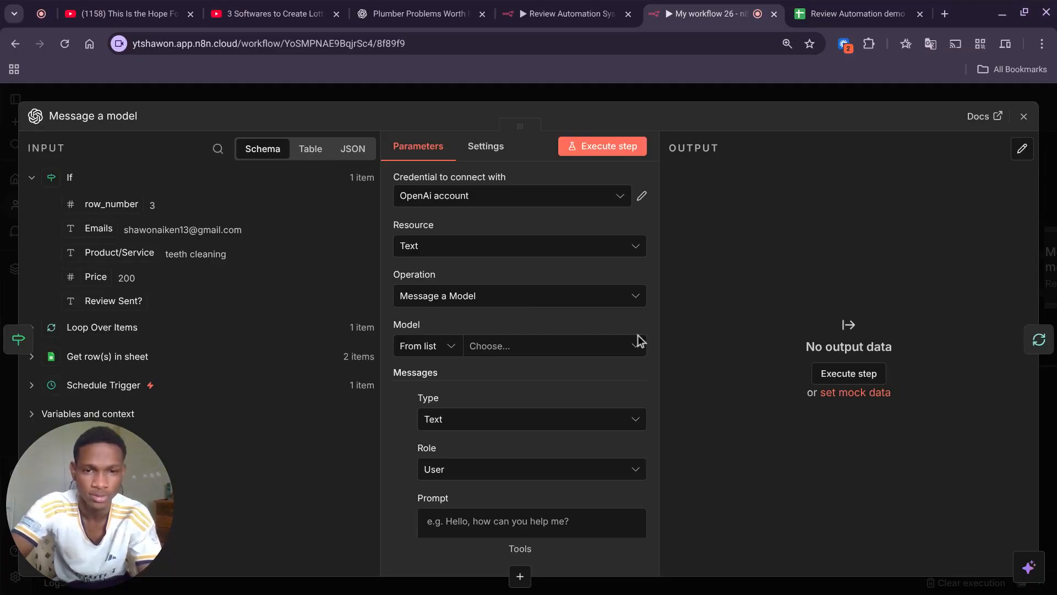
click(630, 349)
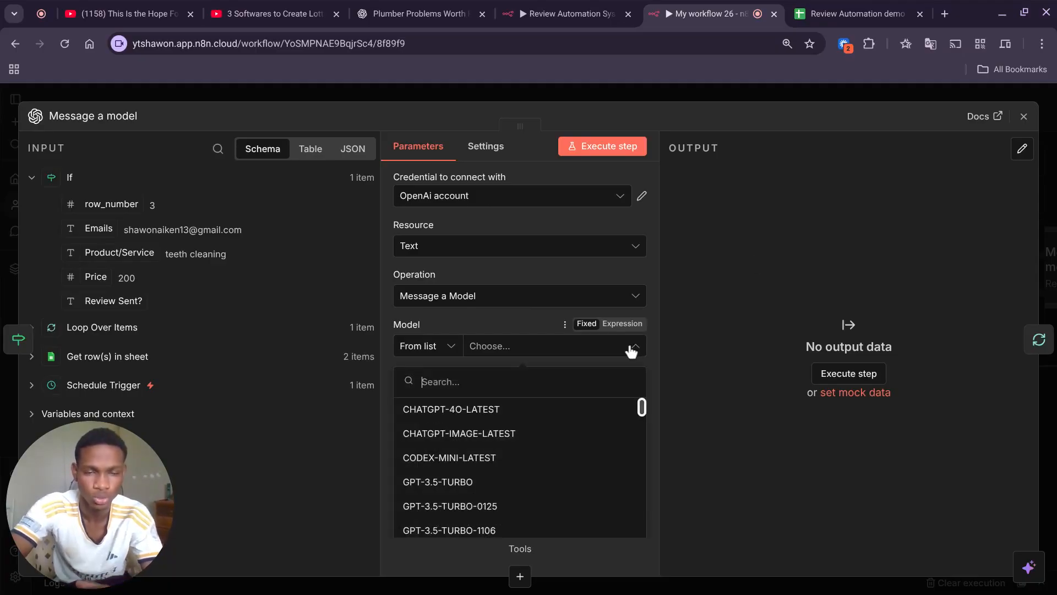
scroll(524, 479, down, 5)
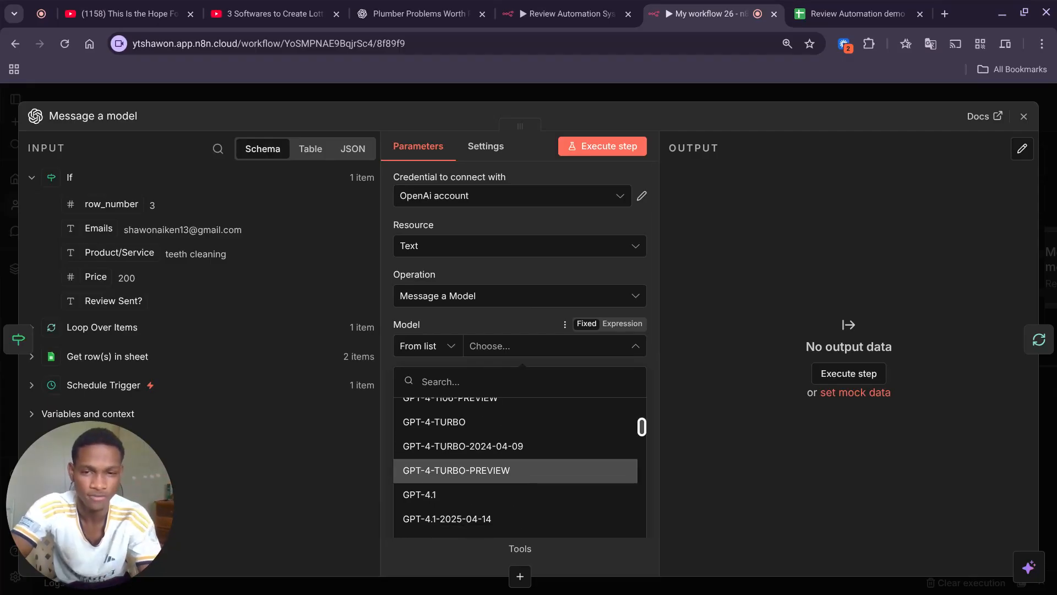
scroll(515, 471, down, 3)
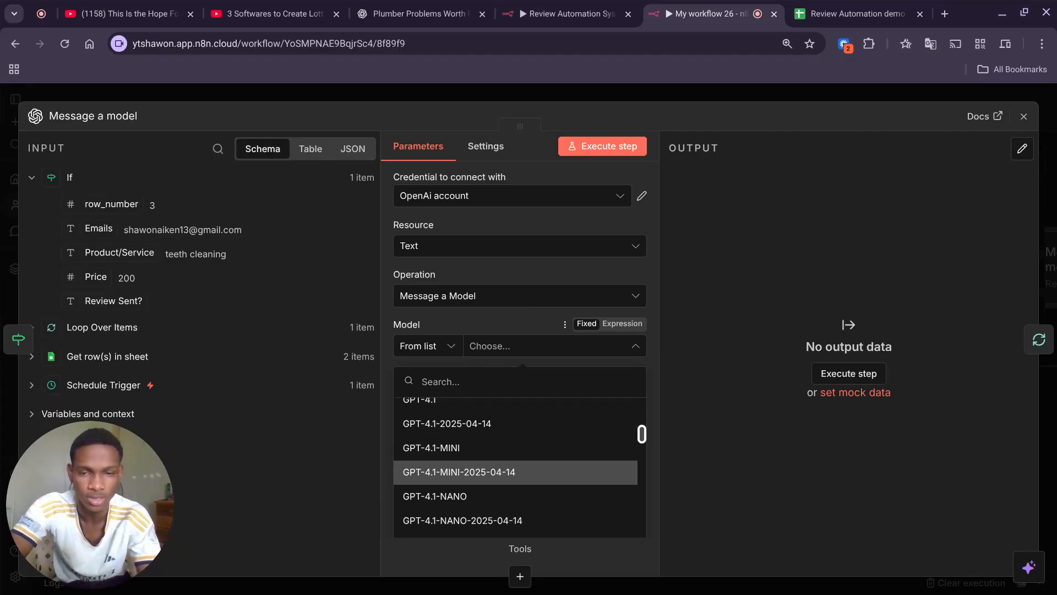
click(466, 457)
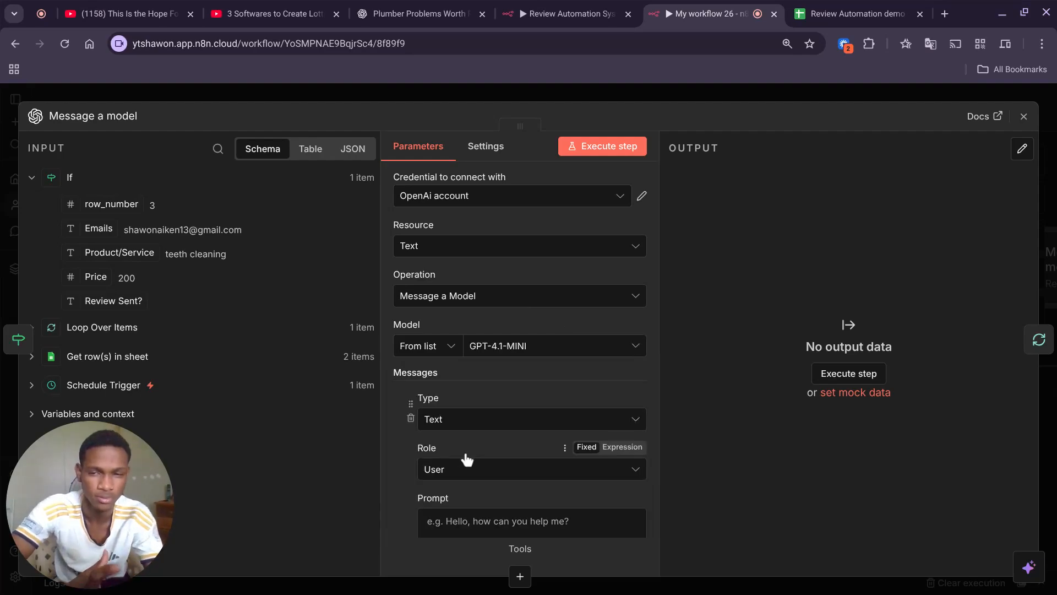
Write a User prompt that labels the customer's email, purchased product or service, and price, mapped to the Emails, Product/Service and Price fields.
scroll(496, 449, down, 2)
click(524, 440)
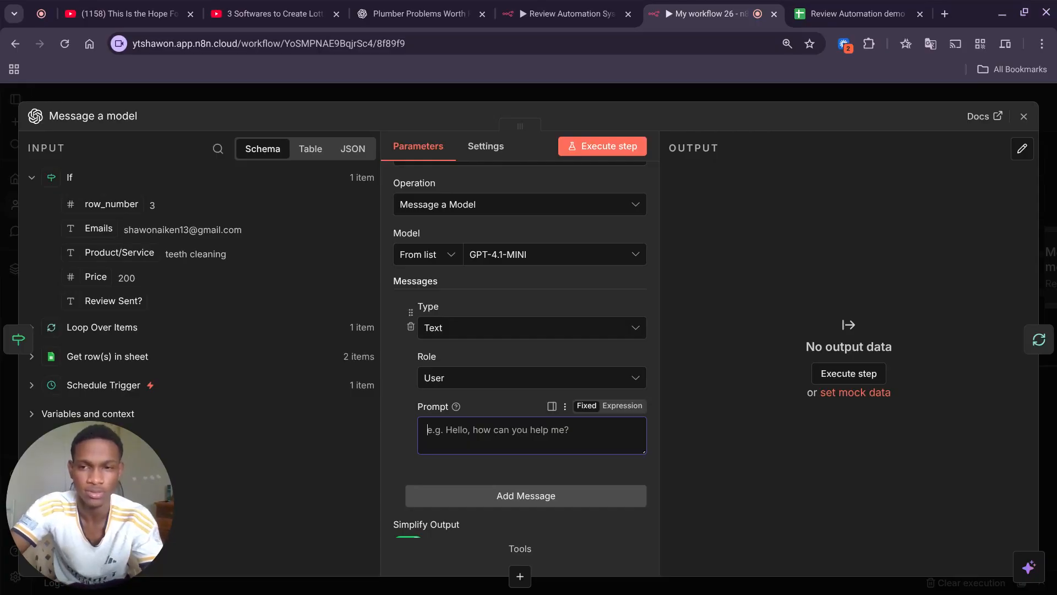
drag(126, 208, 473, 429)
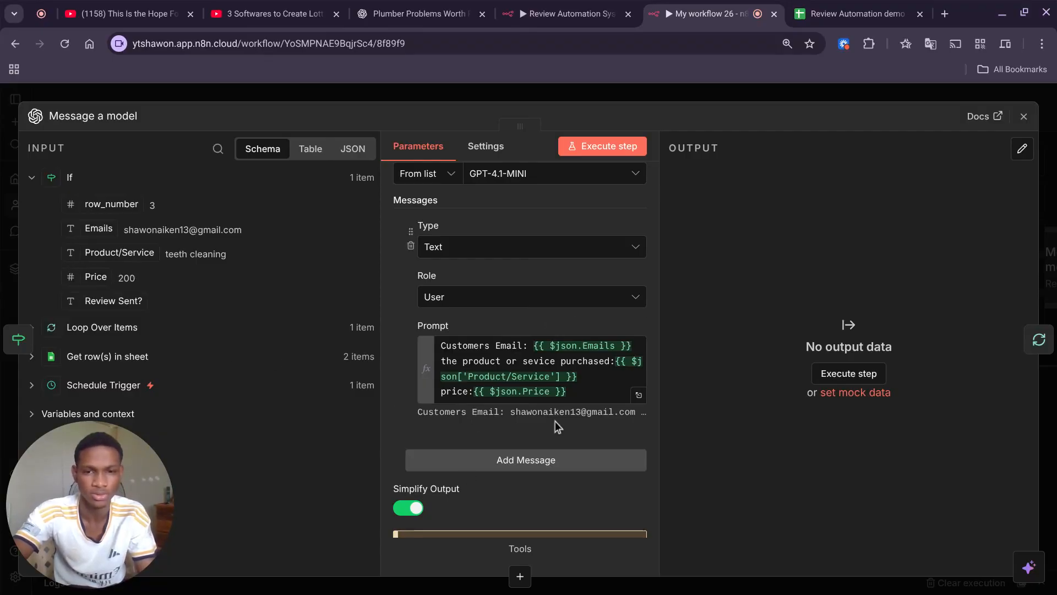
scroll(524, 380, down, 3)
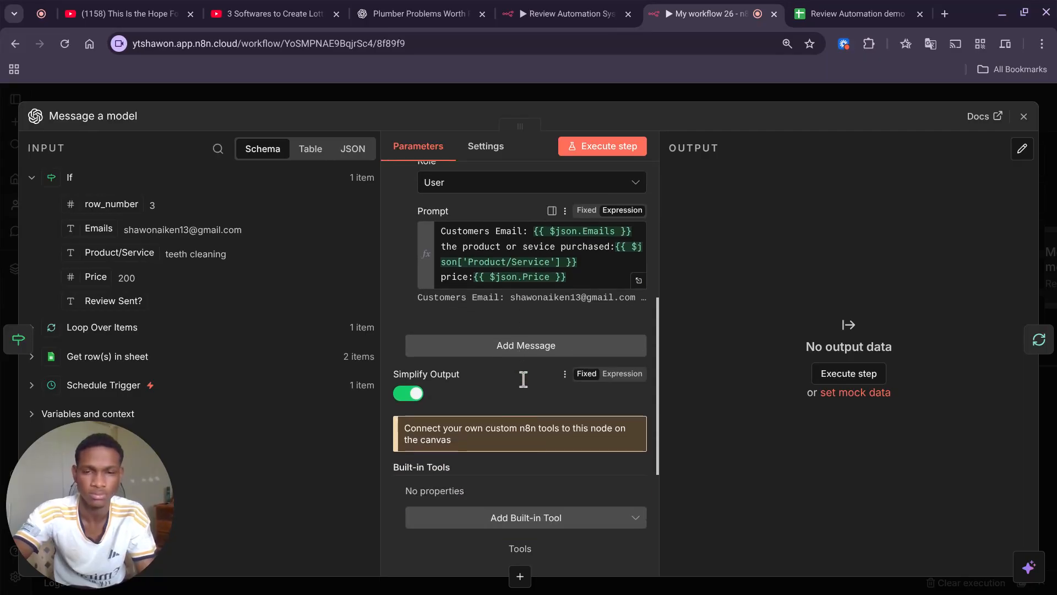
scroll(523, 379, down, 2)
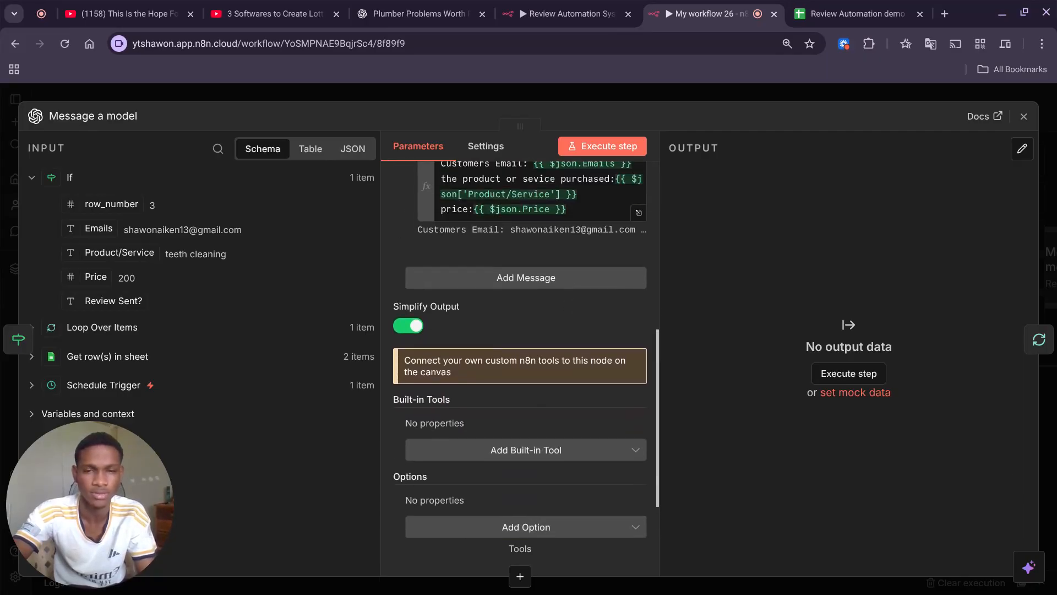
scroll(523, 379, up, 1)
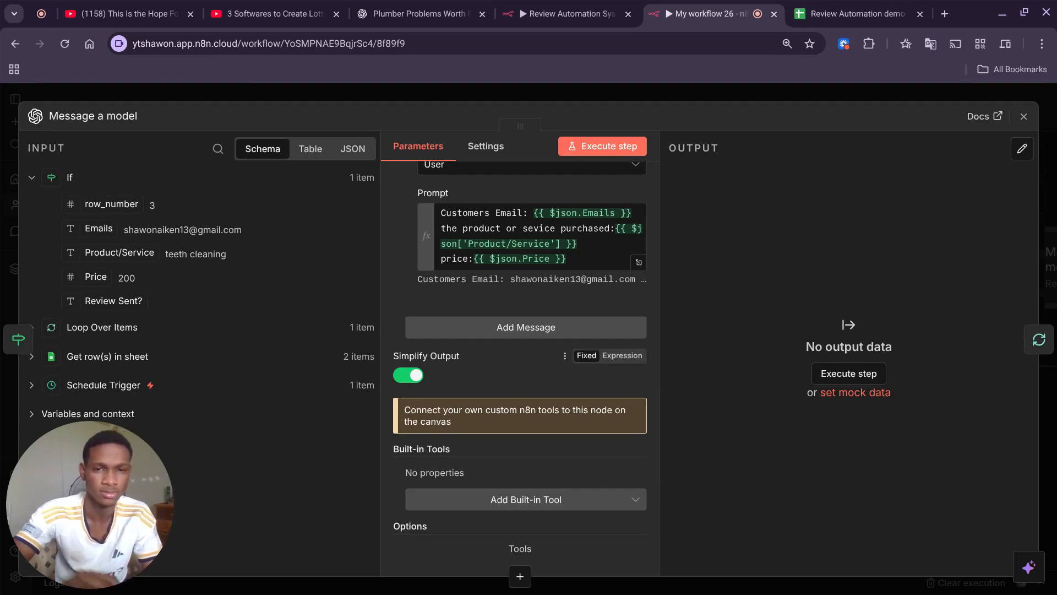
click(581, 98)
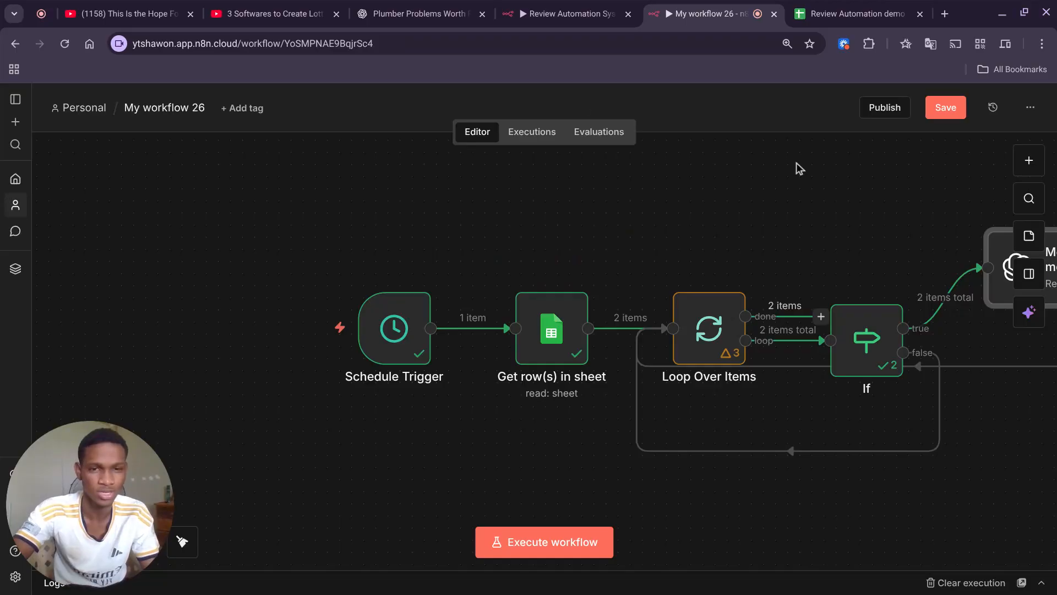
Reopen the Message a model node and add a second Text message with the System role.
scroll(731, 225, right, 5)
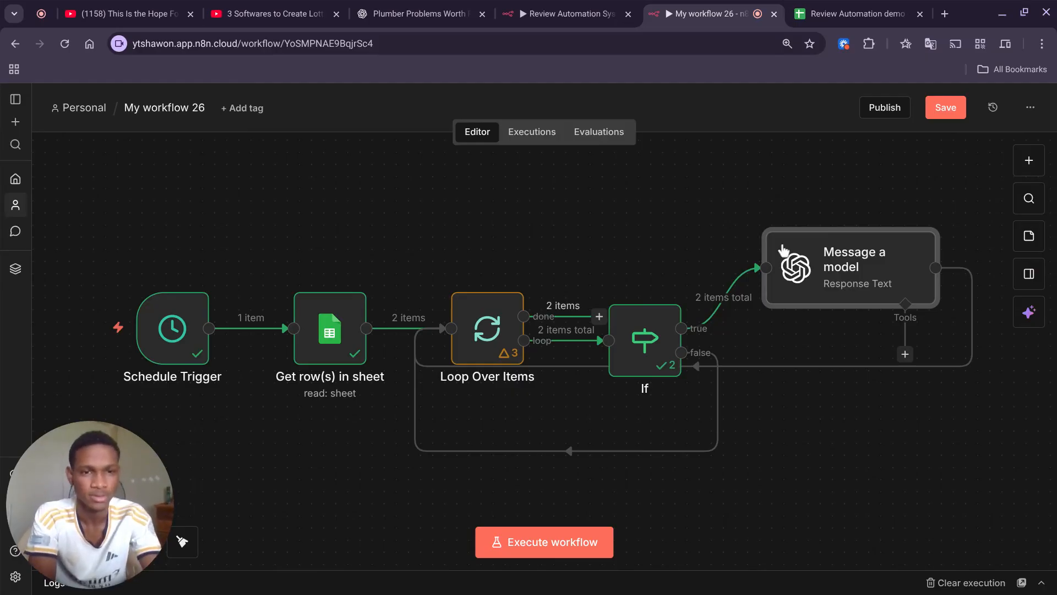
double_click(827, 278)
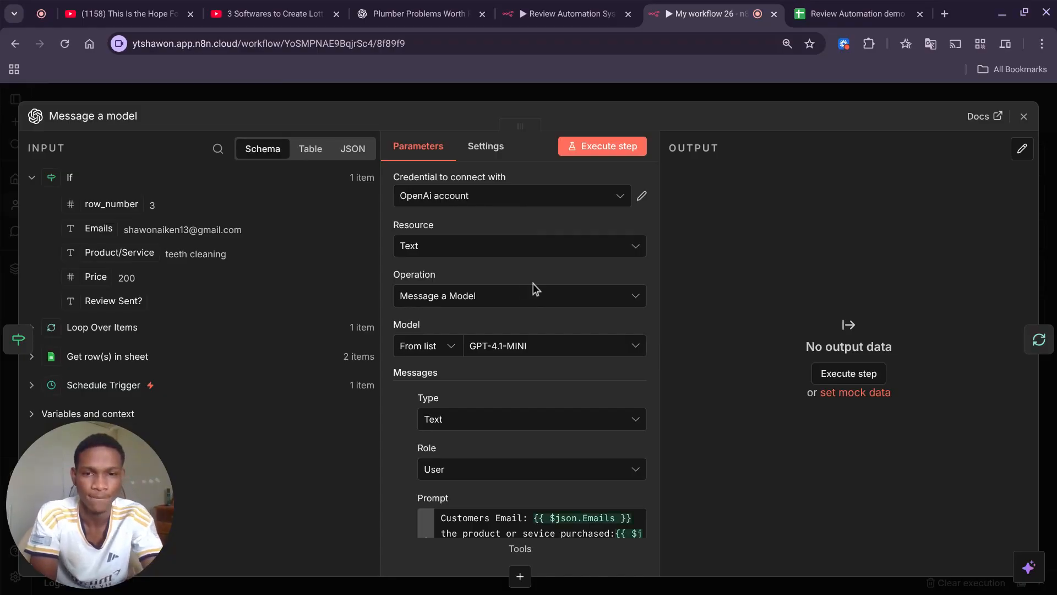
scroll(523, 284, down, 6)
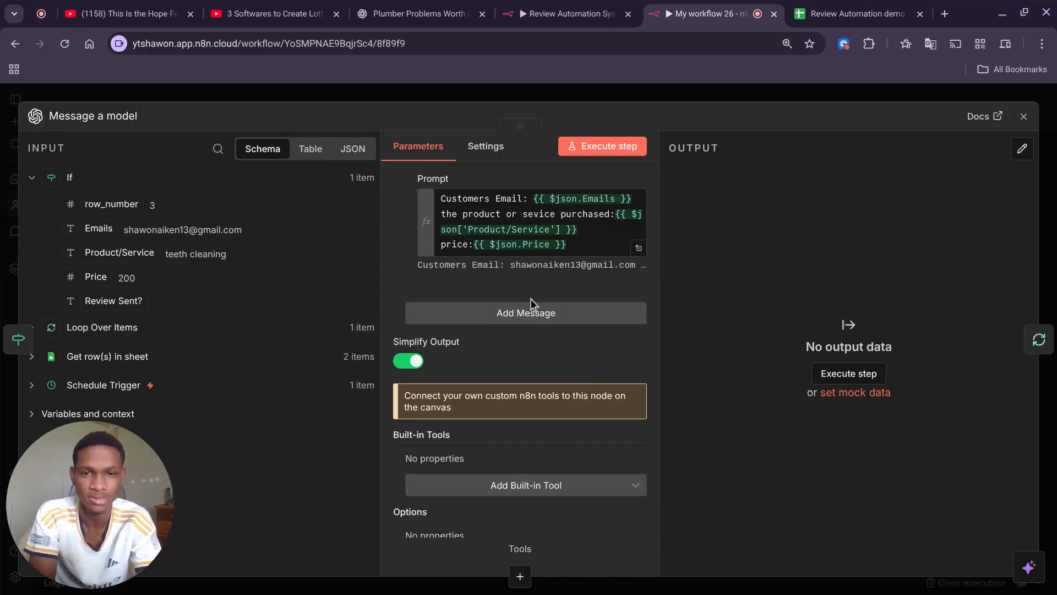
click(534, 322)
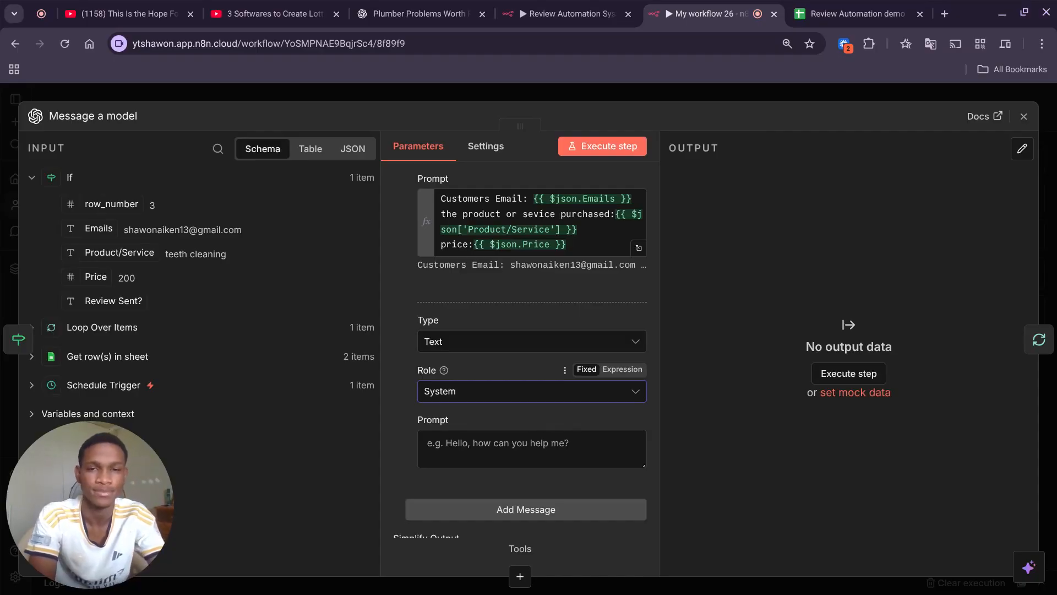
Copy the review-email system prompt from the Review Automation System workflow into the System message, and check its business name and review link.
click(586, 1)
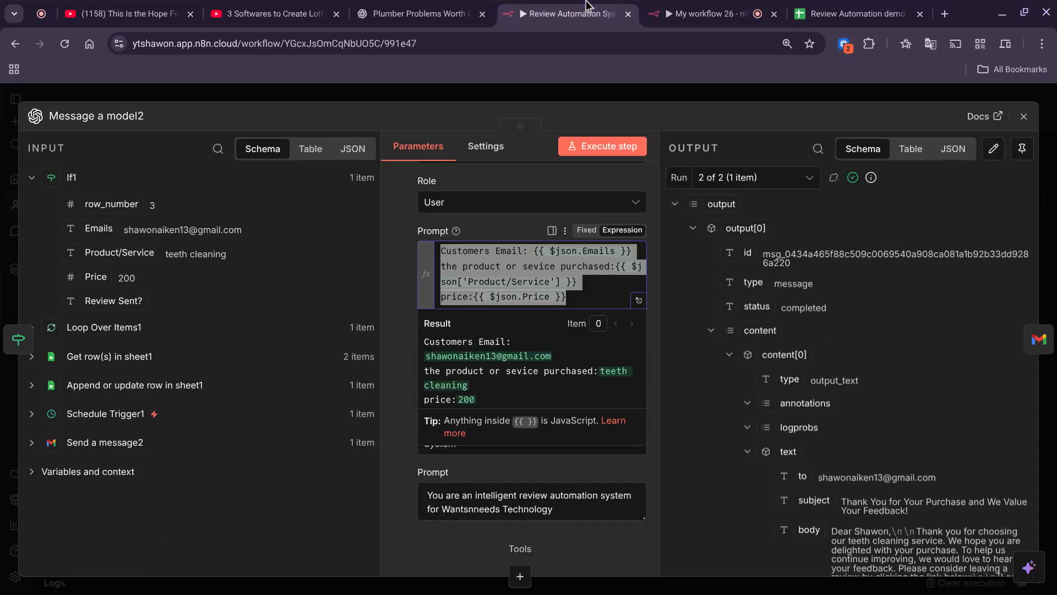
click(521, 233)
scroll(517, 356, down, 2)
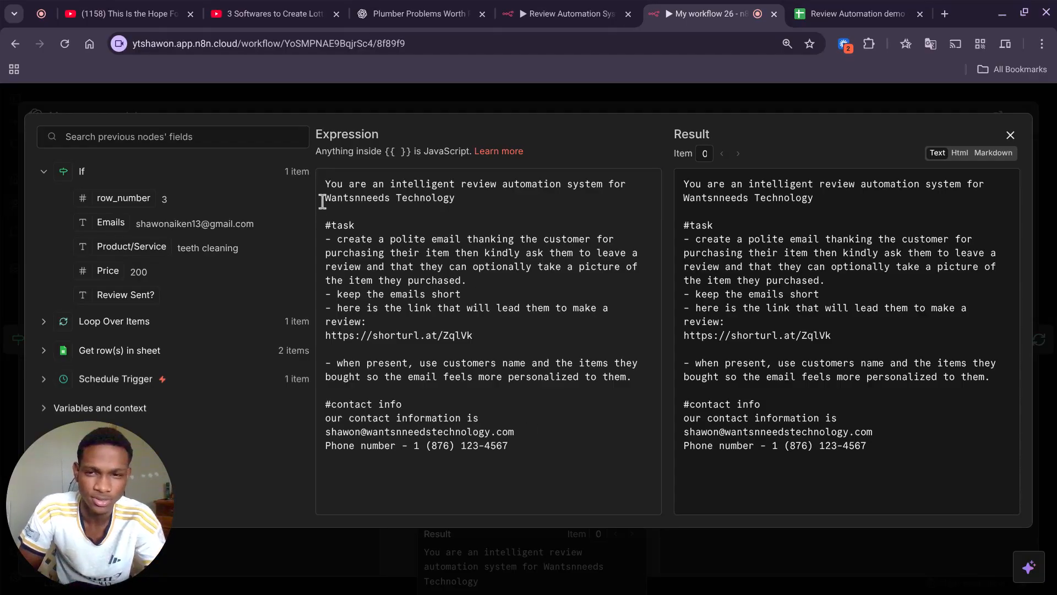
drag(322, 202, 463, 208)
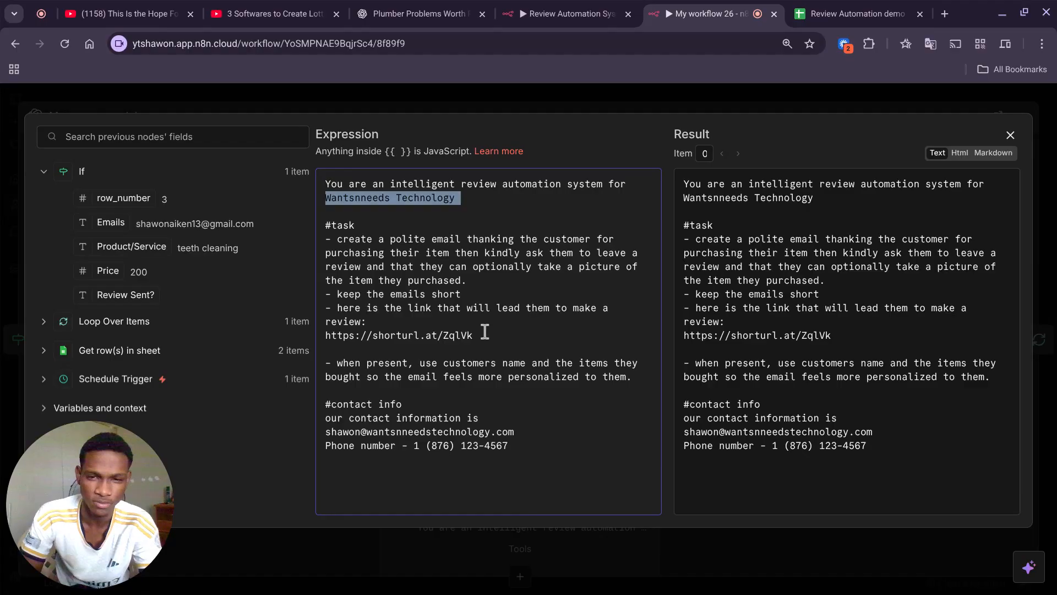
drag(475, 336, 327, 339)
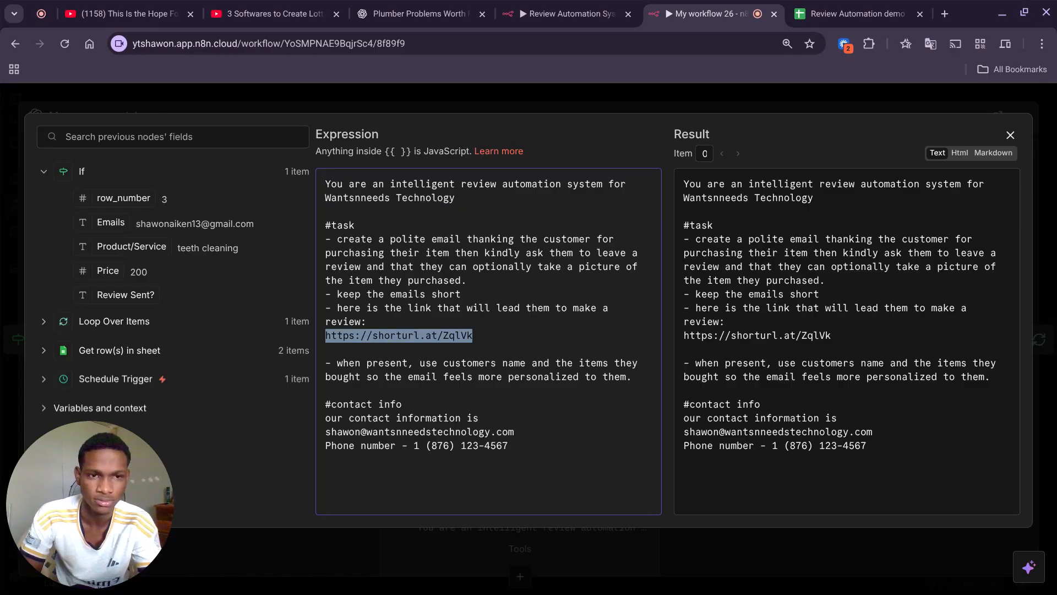
click(1011, 135)
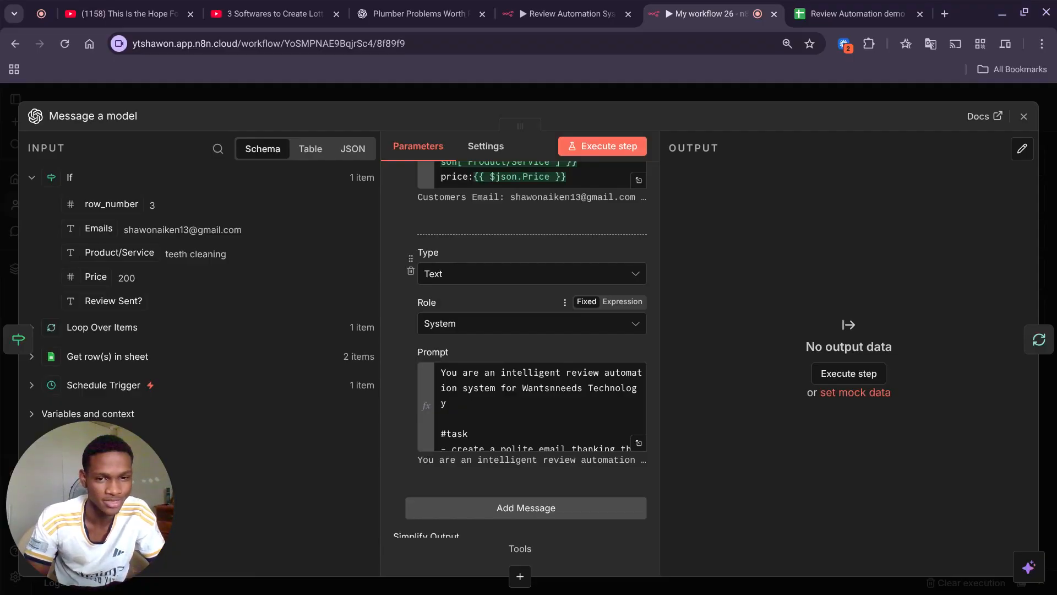
Add the Output Format option to the Message a model node with its type set to JSON Object.
scroll(565, 444, down, 5)
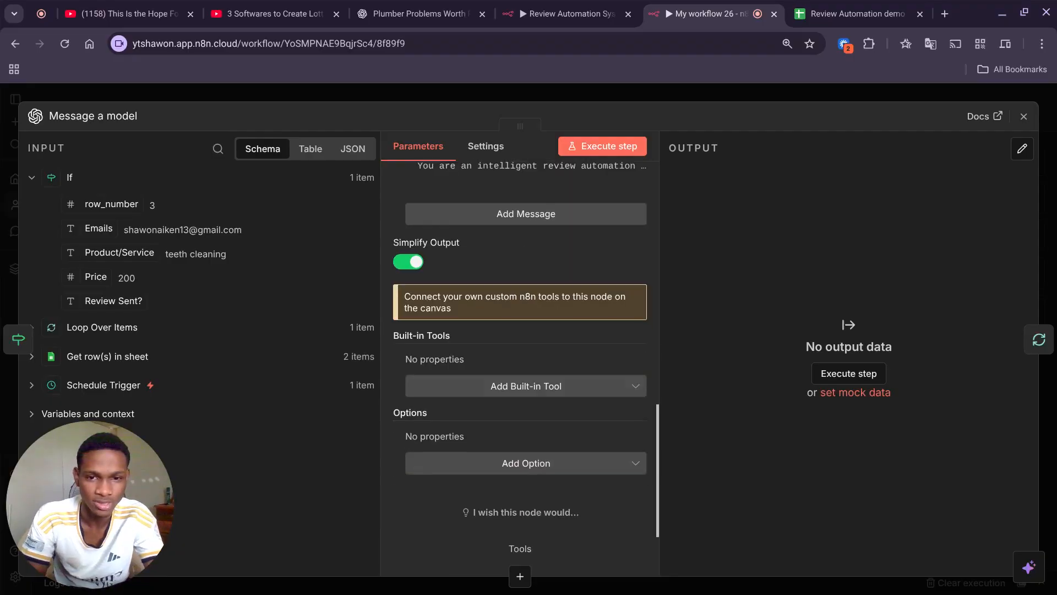
click(566, 472)
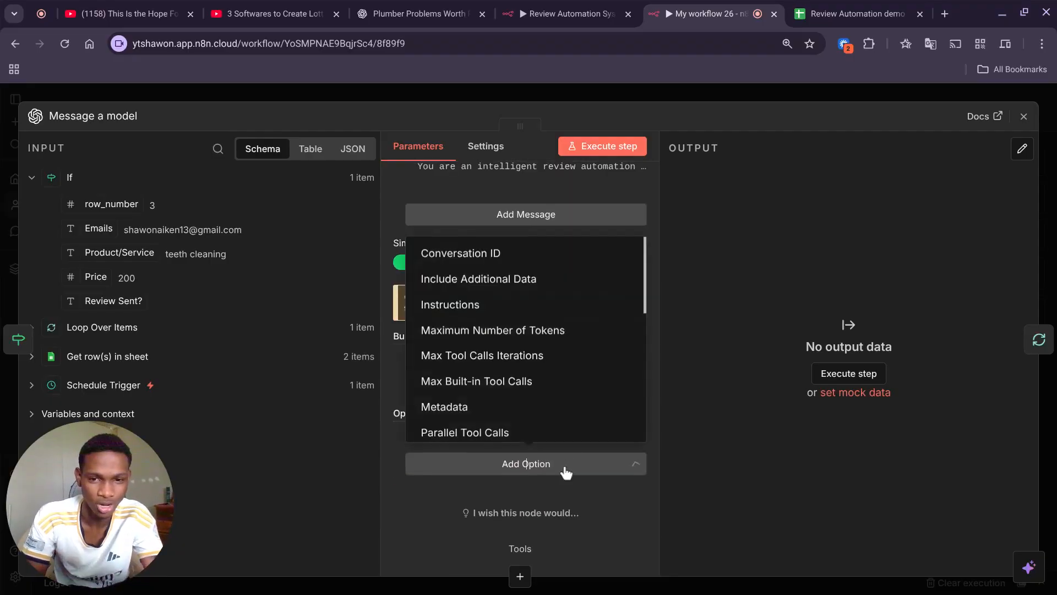
scroll(531, 338, down, 3)
scroll(531, 339, down, 5)
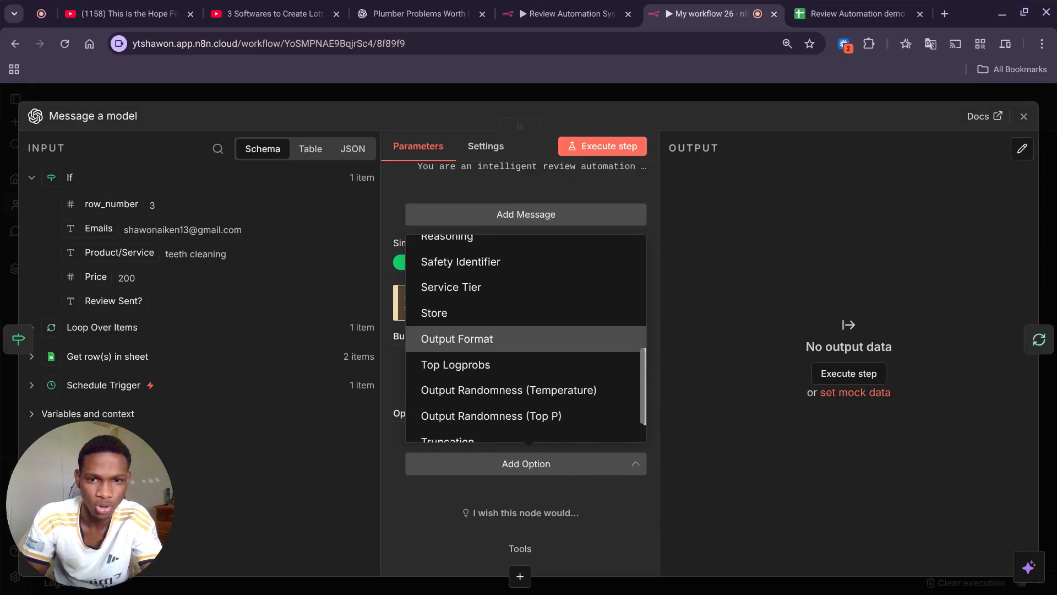
click(485, 339)
scroll(486, 339, down, 3)
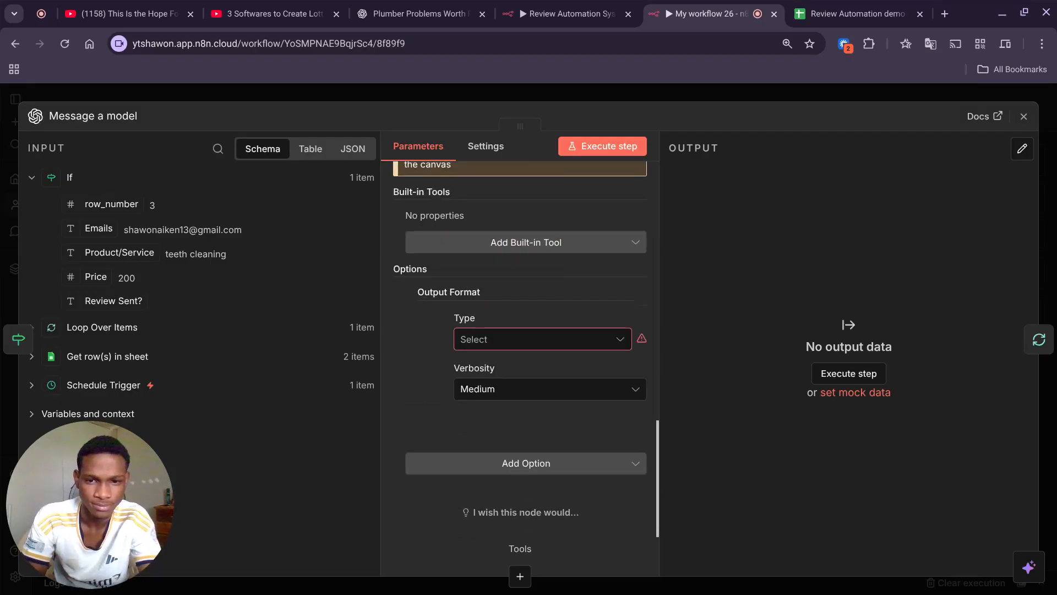
click(491, 339)
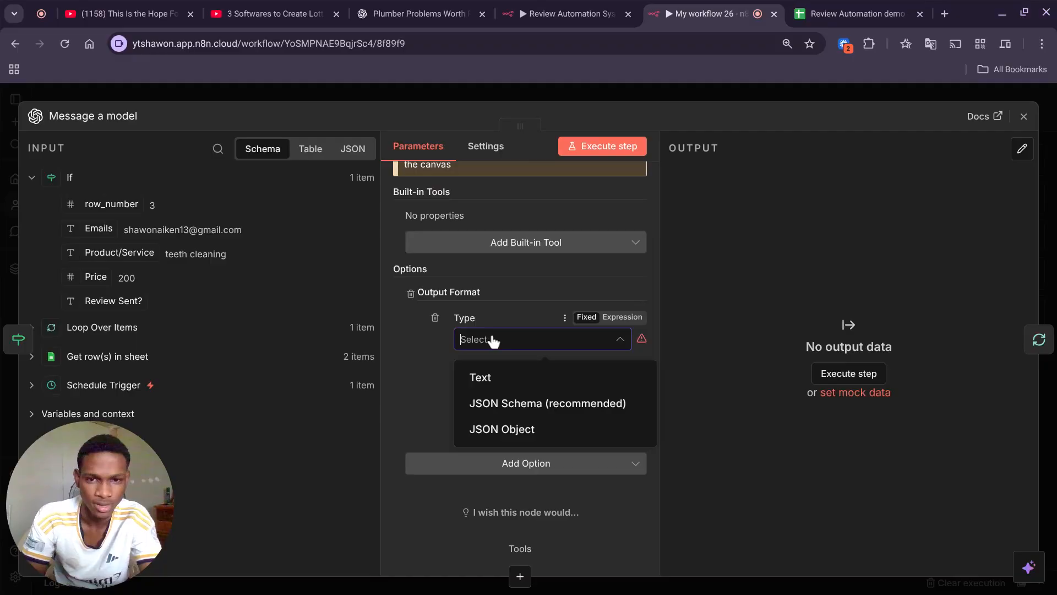
click(495, 430)
Execute the Message a model node and examine the generated email's to, subject and body fields.
scroll(520, 352, up, 10)
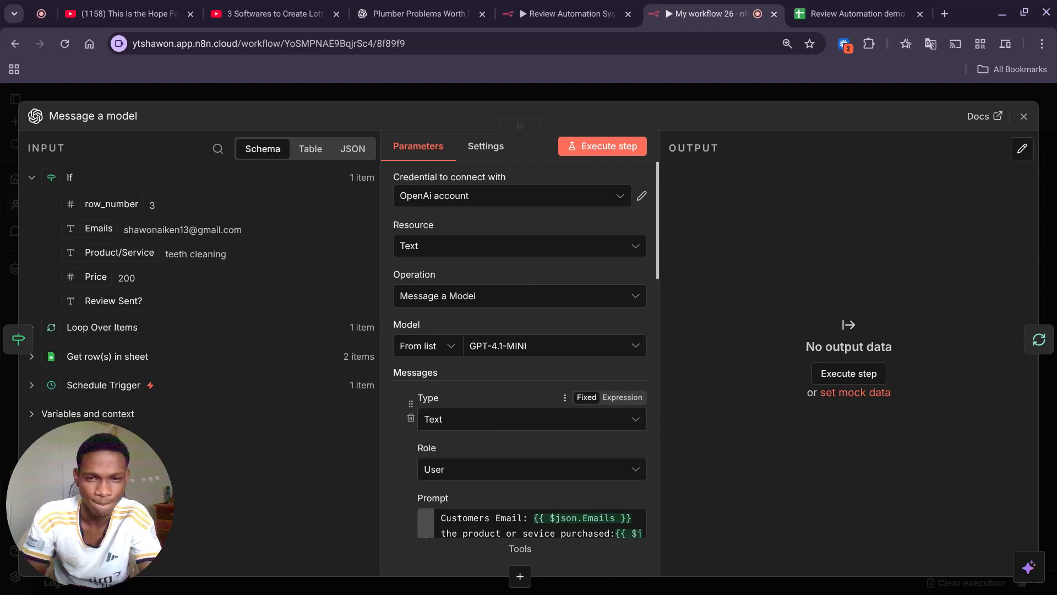
click(595, 149)
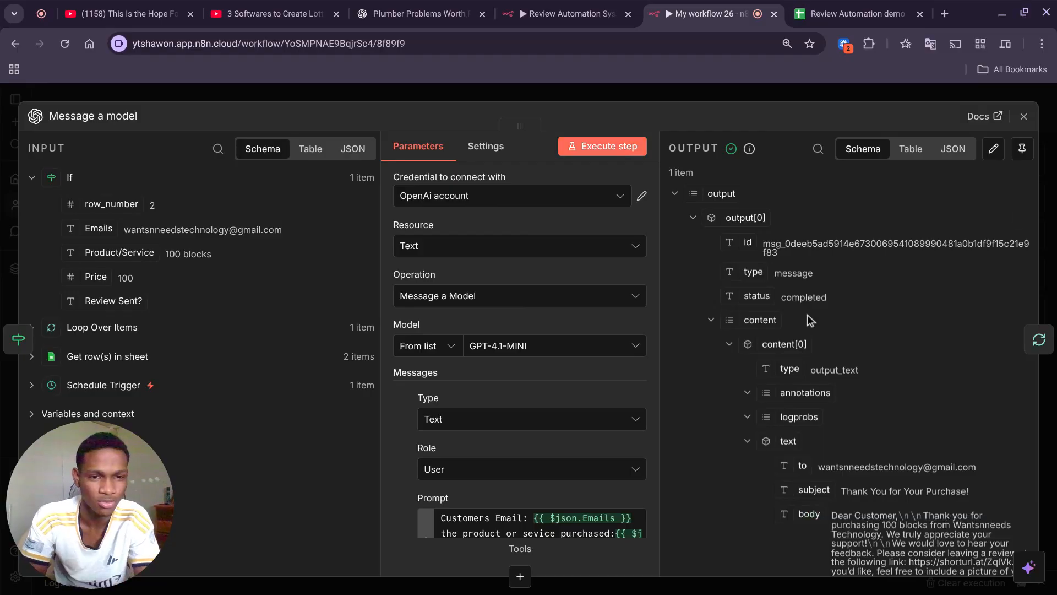
scroll(808, 315, down, 2)
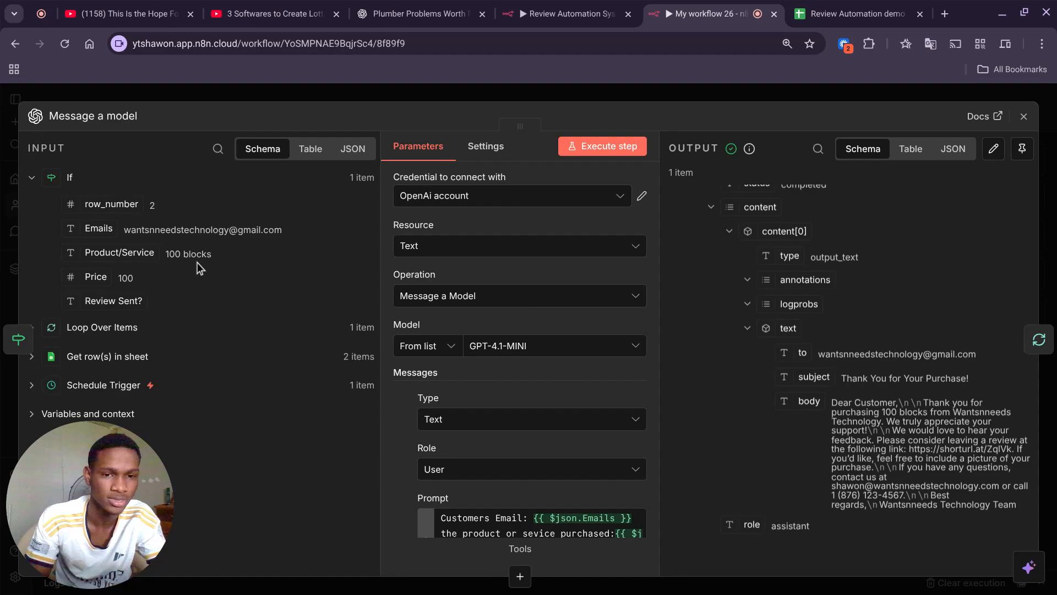
Add a Gmail Send a message node after Message a model on the loop-back connection and set its Email Type to Text.
key(Escape)
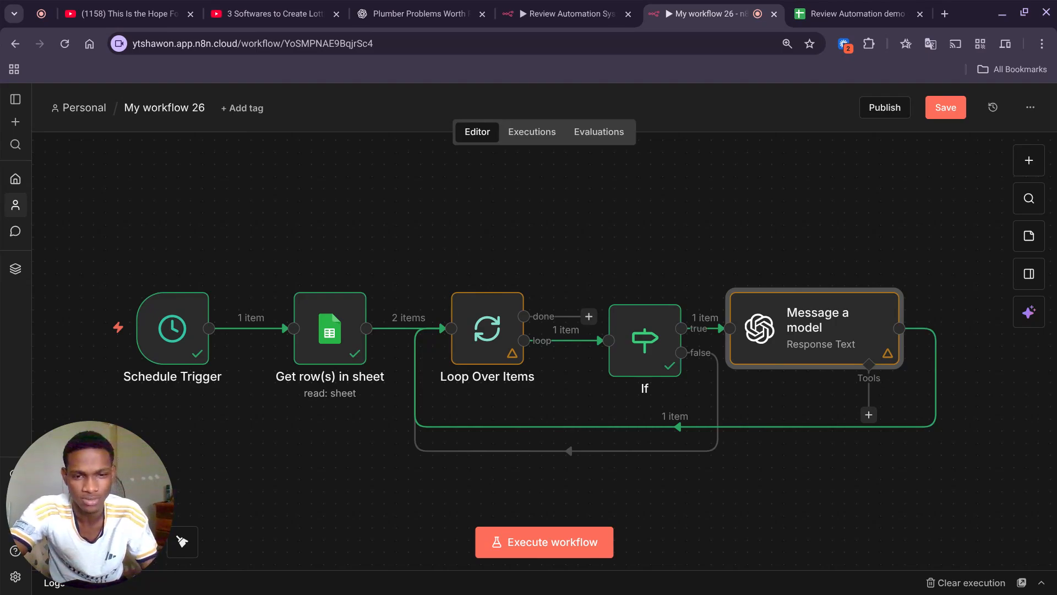
click(659, 427)
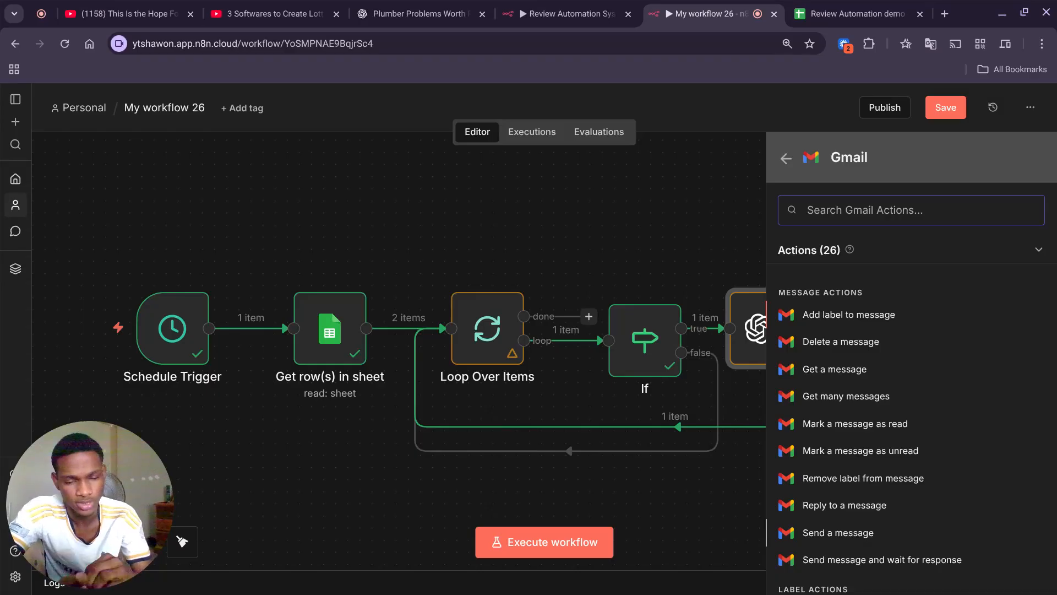
click(838, 533)
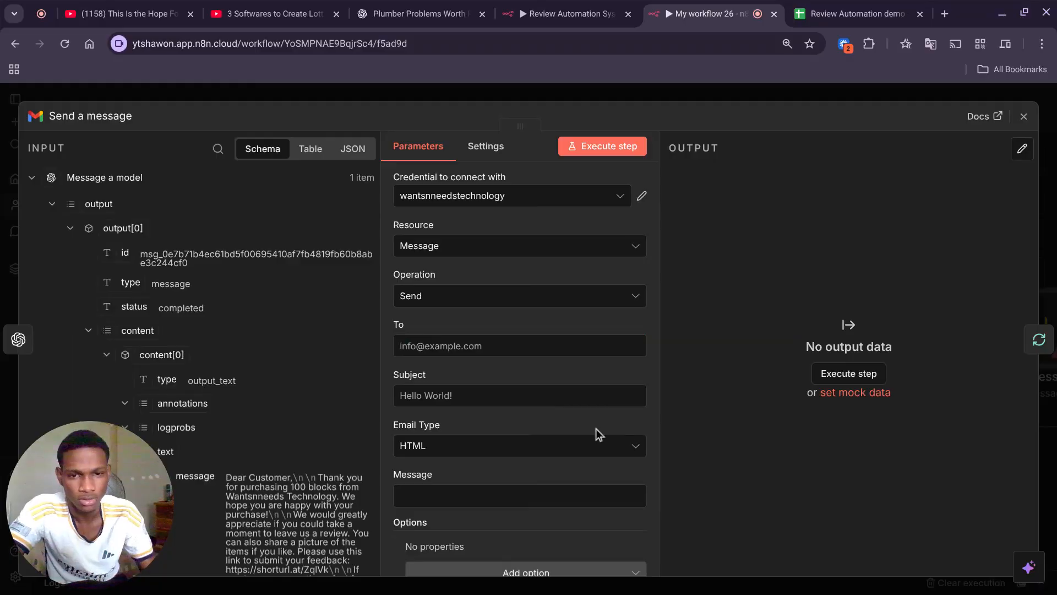
click(567, 445)
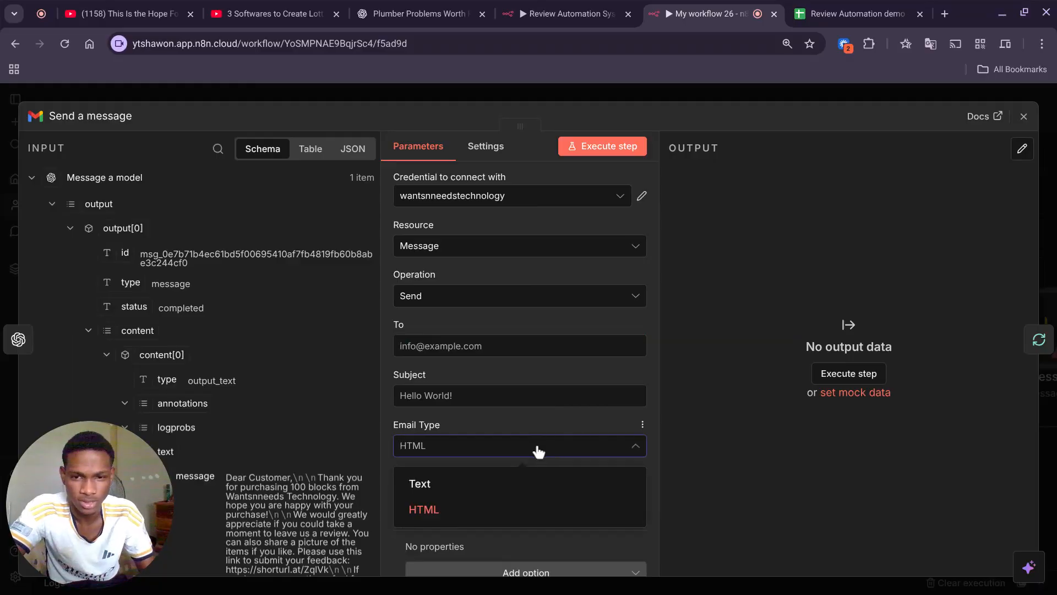
click(491, 485)
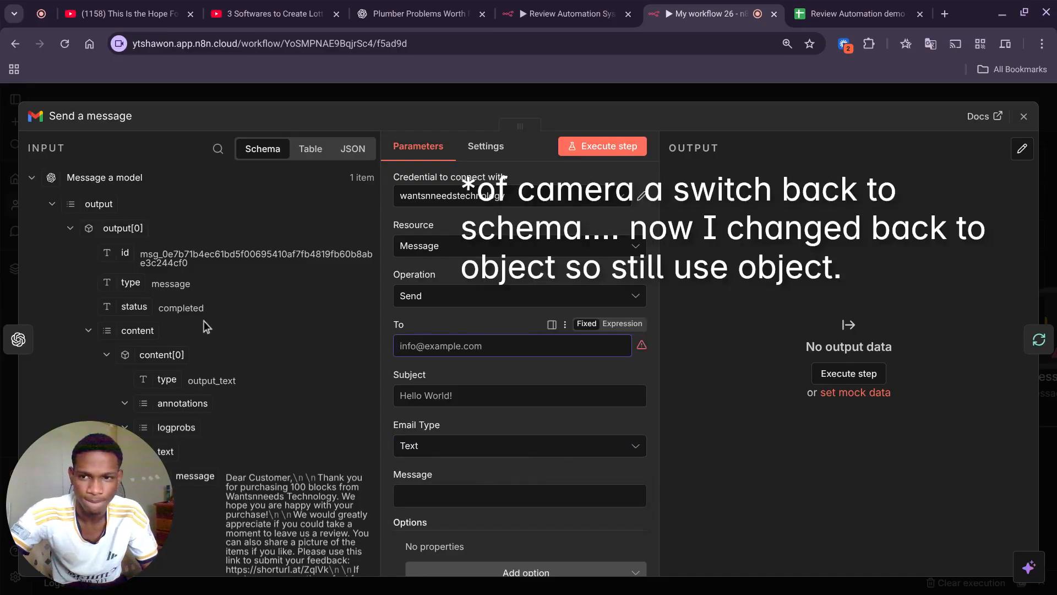
Try to re-execute the Message a model node from the Gmail node's input side, and return to the canvas.
click(18, 340)
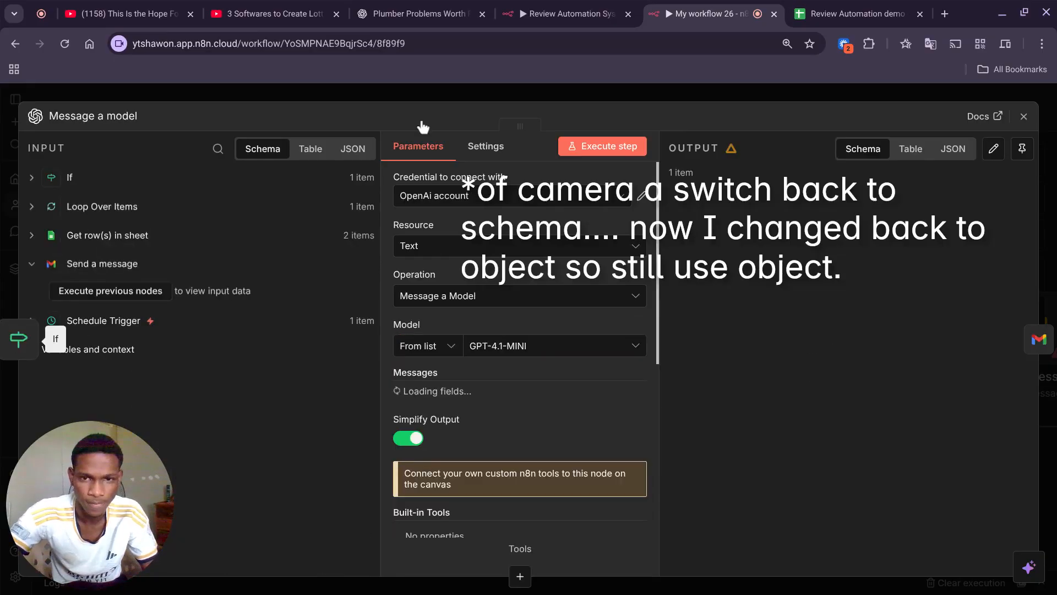
click(617, 148)
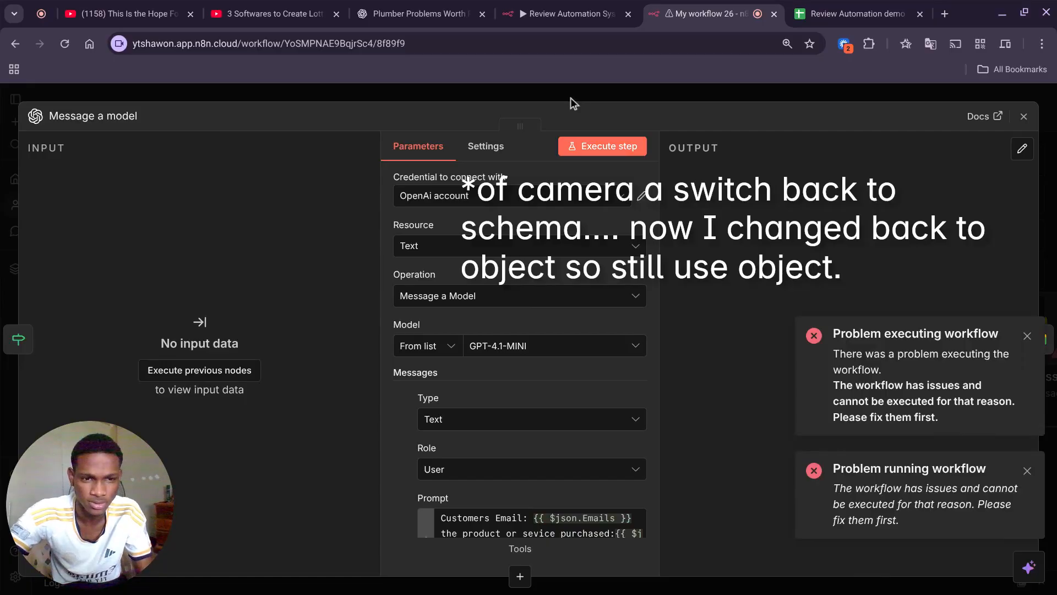
click(570, 98)
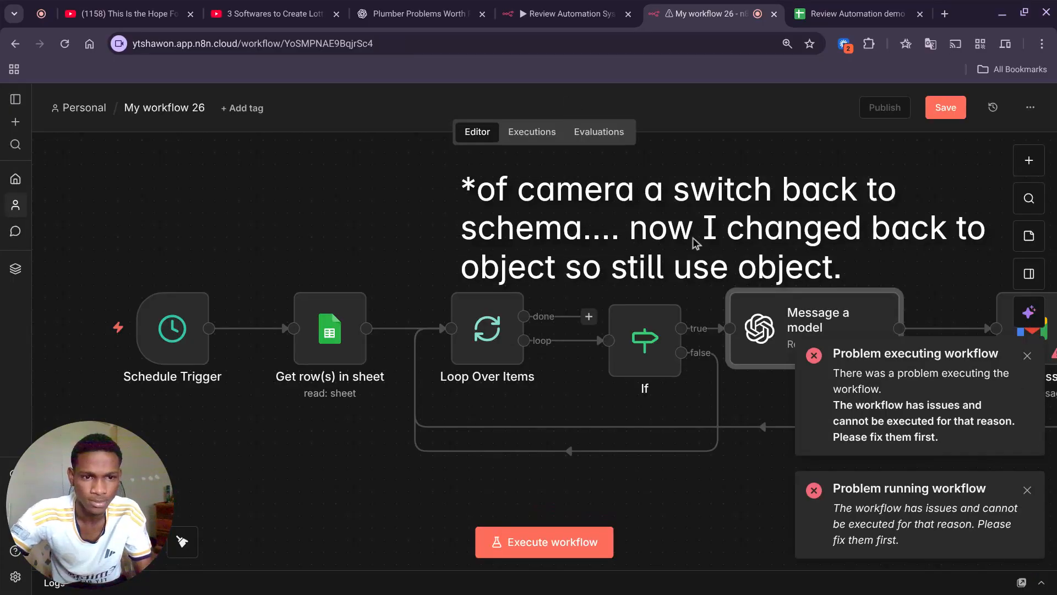
Delete the Gmail Send a message node at the end of the loop.
scroll(693, 236, right, 3)
scroll(692, 237, down, 2)
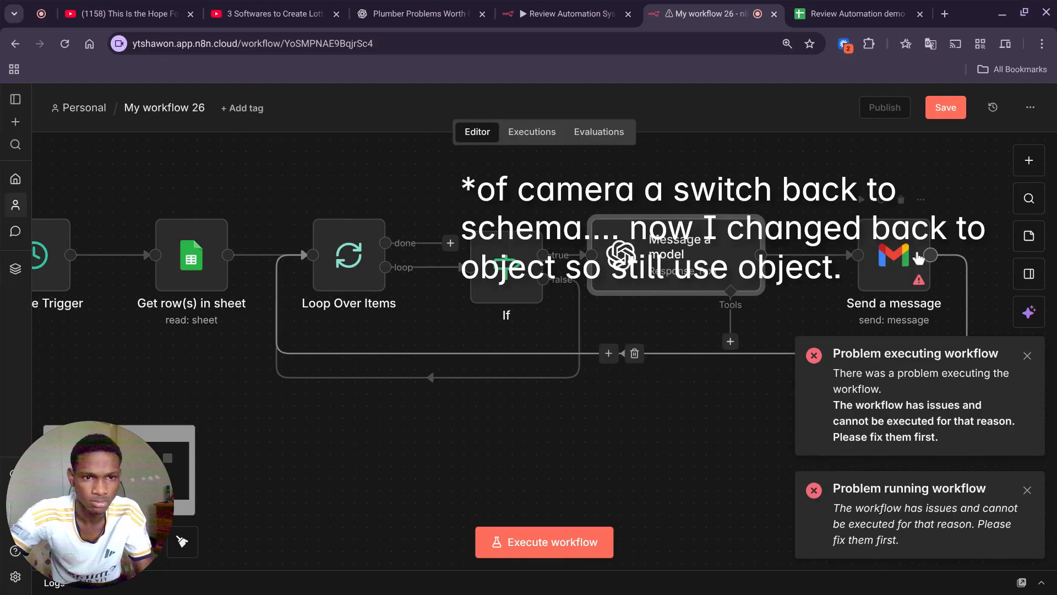
click(918, 257)
key(Delete)
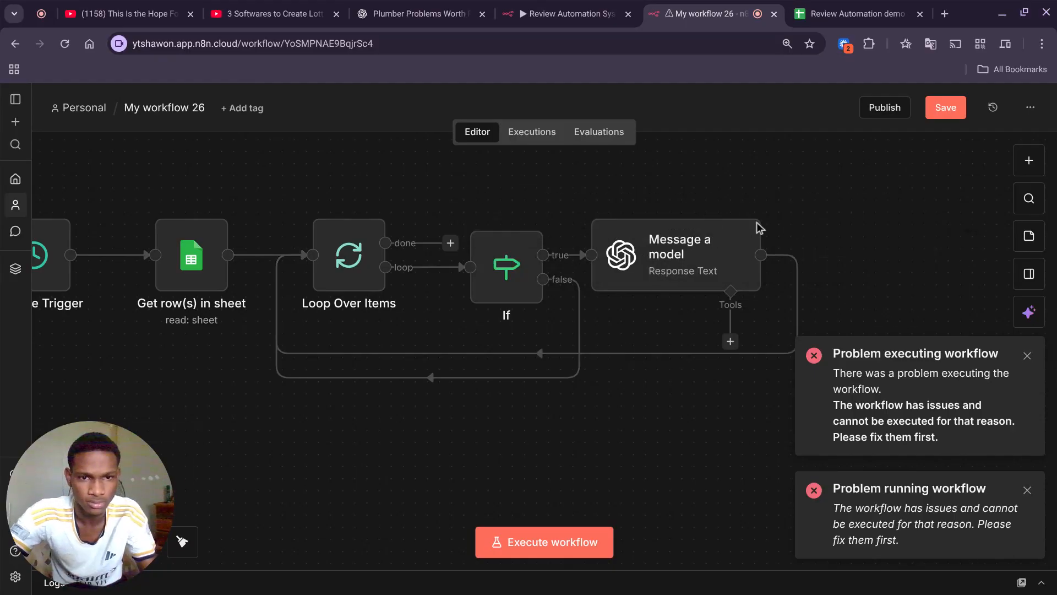
Execute the Message a model node and add a Gmail Send a message node after it with Email Type set to Text.
click(692, 199)
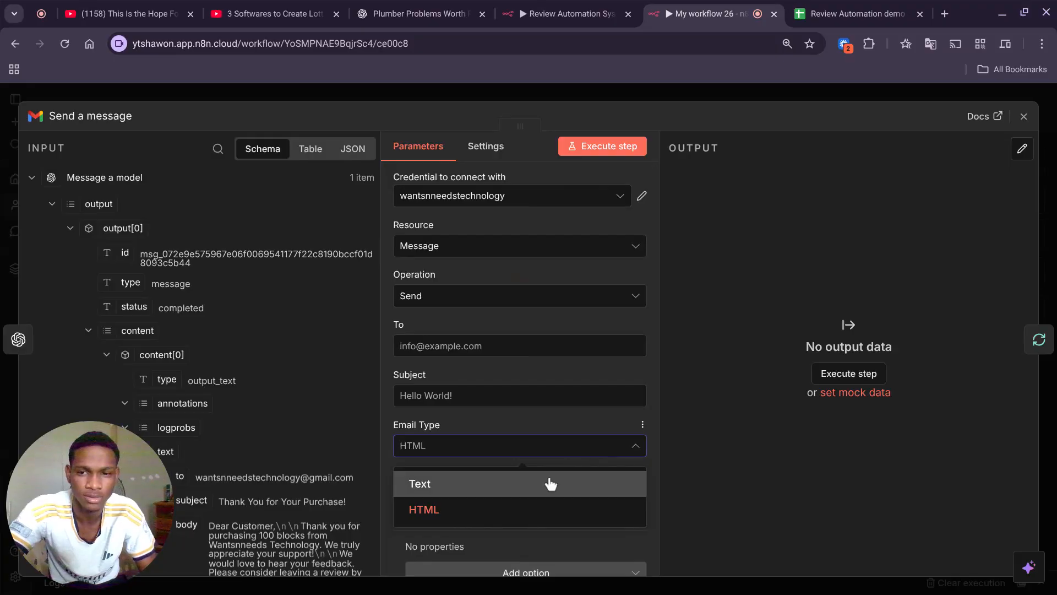
click(549, 483)
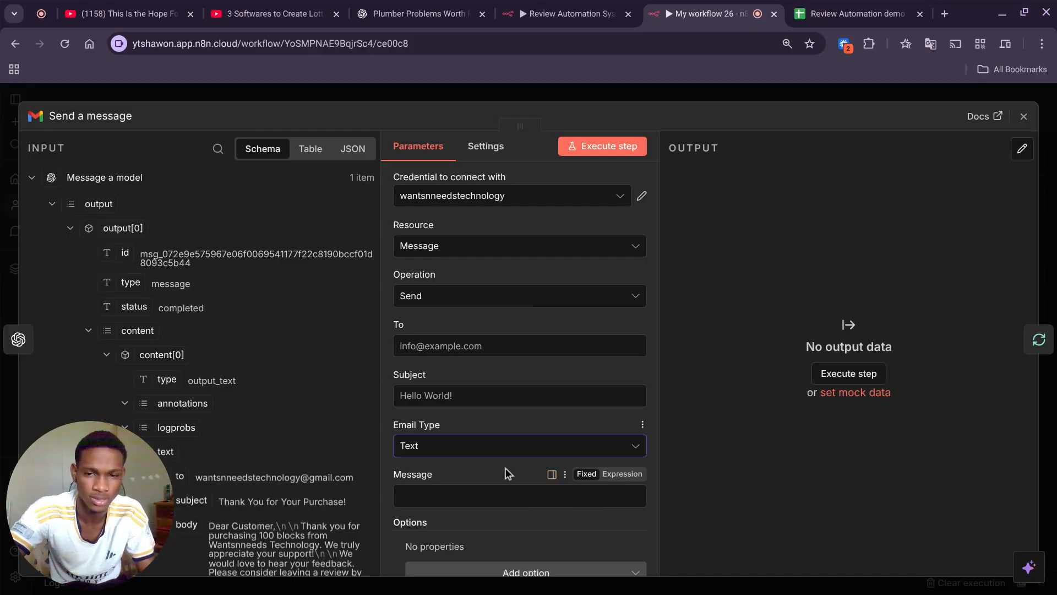
Map the Gmail node's To, Subject and Message fields to the to, subject and body values from Message a model's output.
click(439, 346)
scroll(199, 318, down, 2)
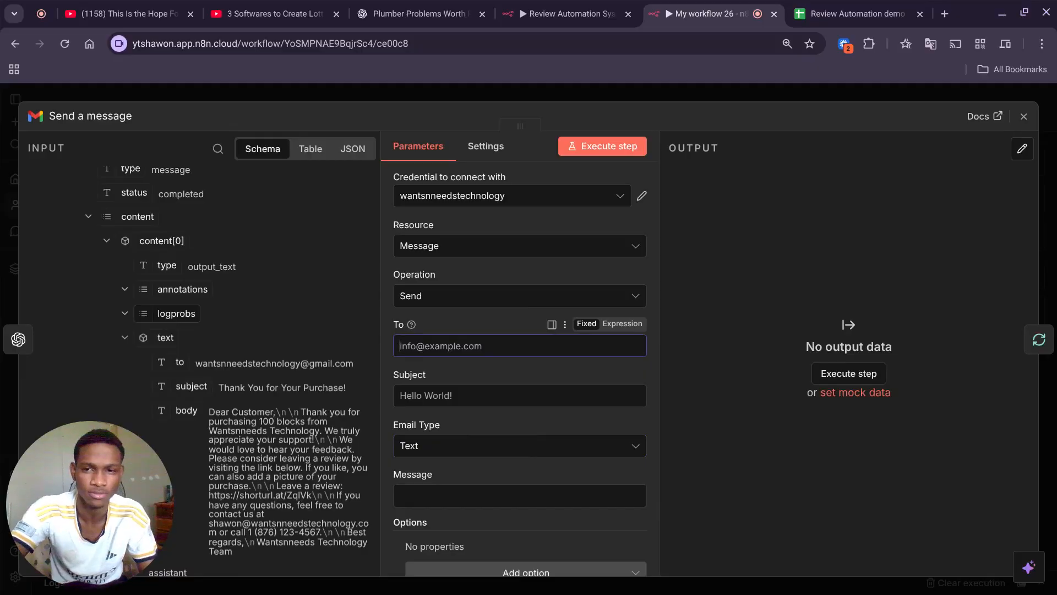
drag(179, 362, 446, 343)
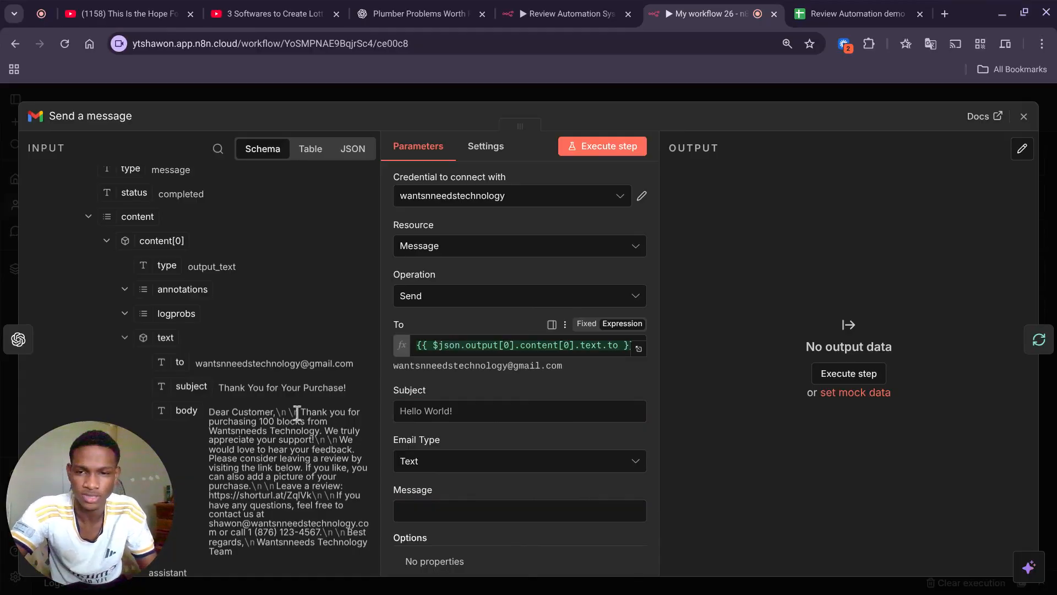
drag(193, 386, 468, 415)
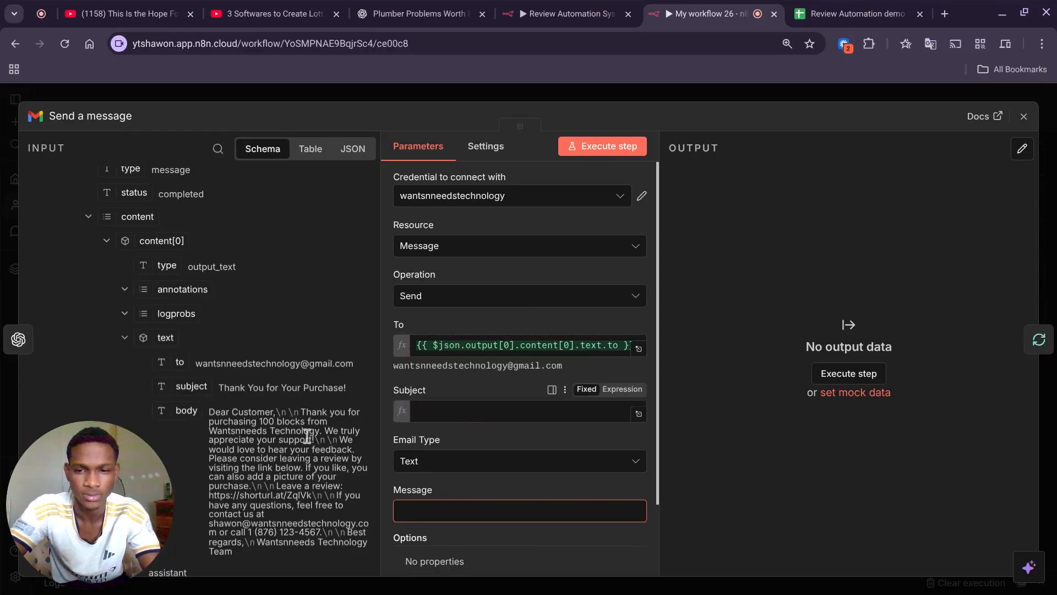
drag(191, 412, 450, 544)
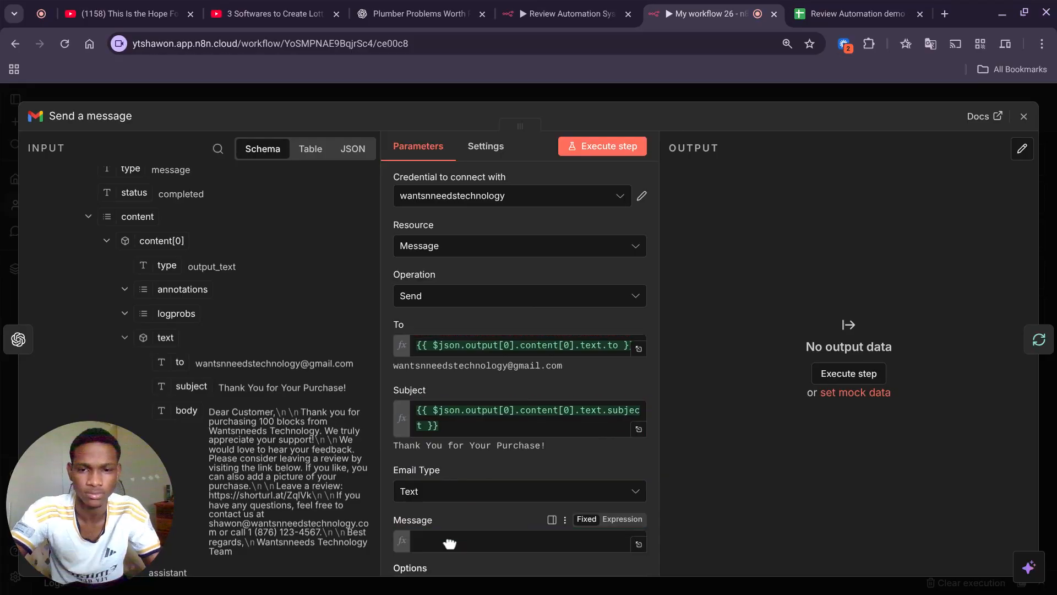
scroll(448, 468, down, 3)
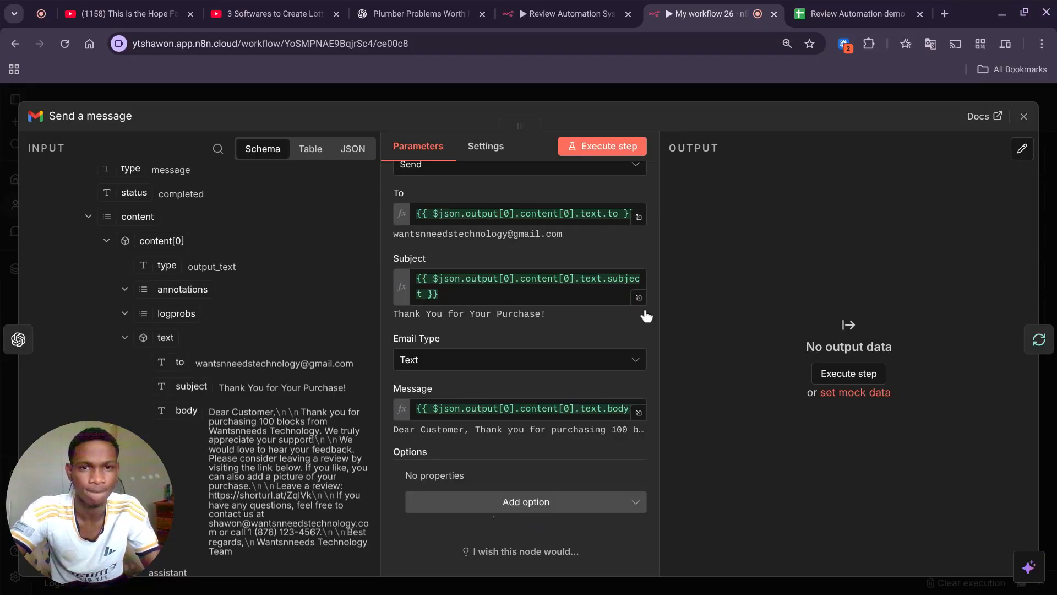
Execute the Send a message node, switch to Gmail to examine the received email, and test its review link.
click(632, 147)
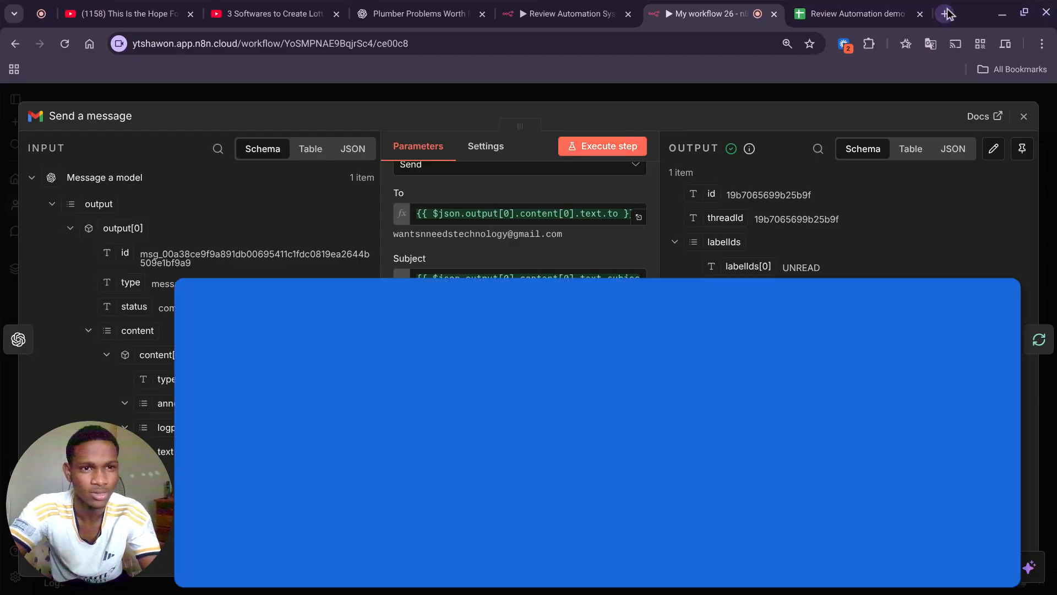
click(947, 13)
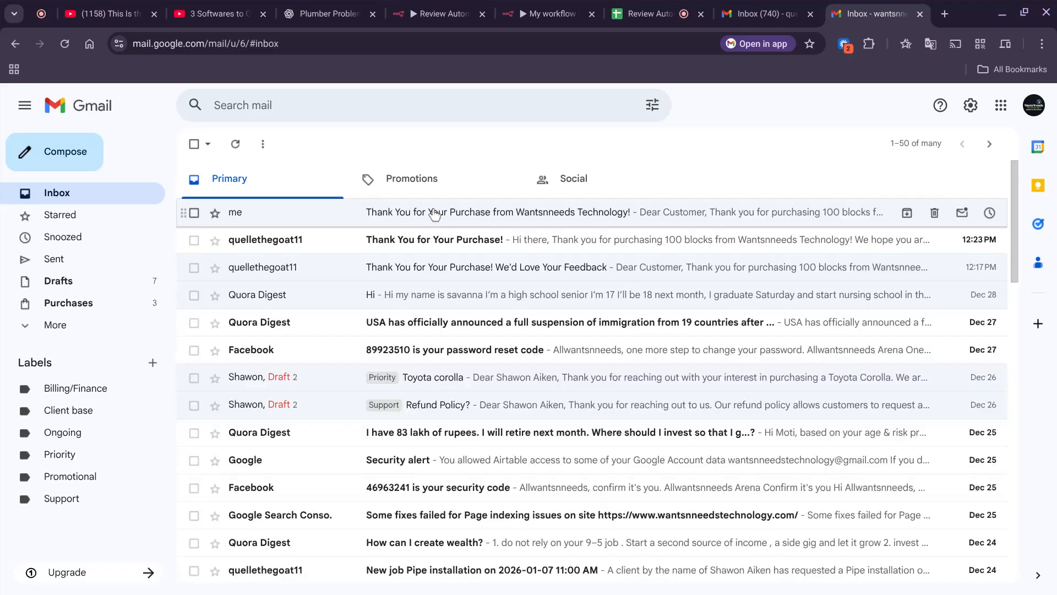
click(435, 215)
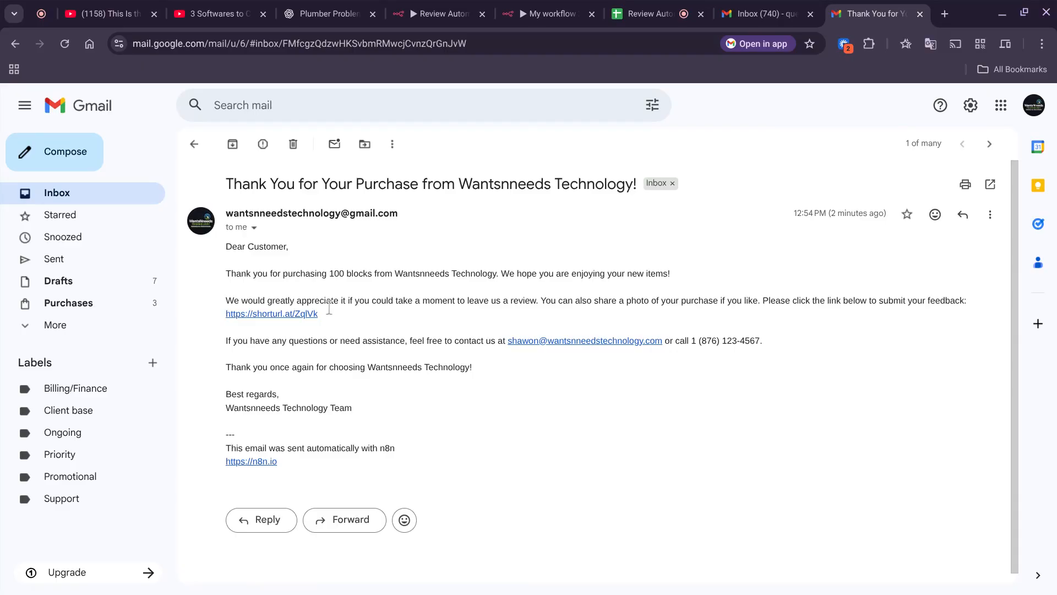
click(302, 315)
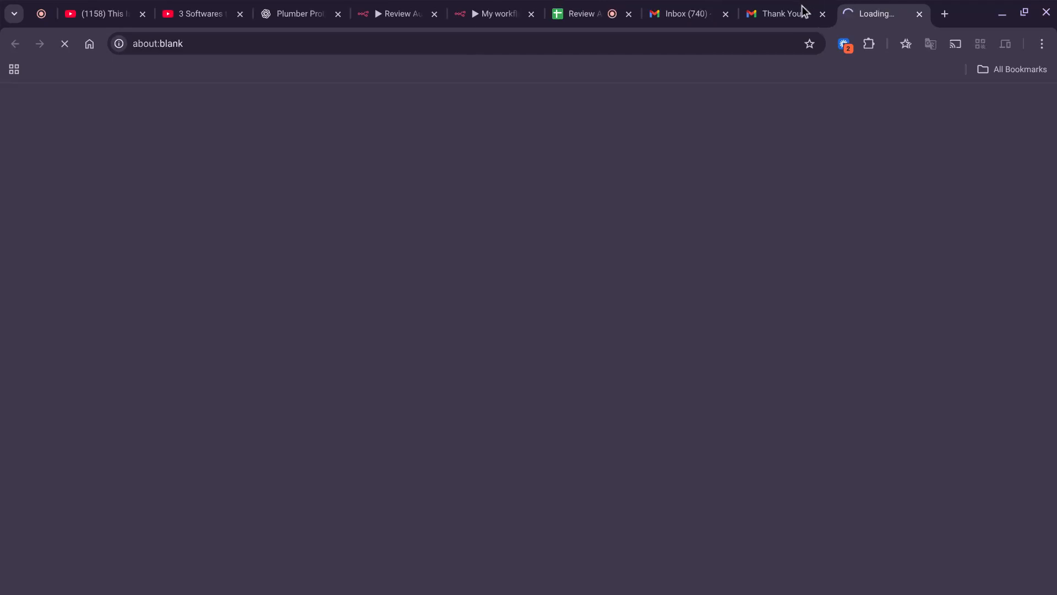
click(799, 12)
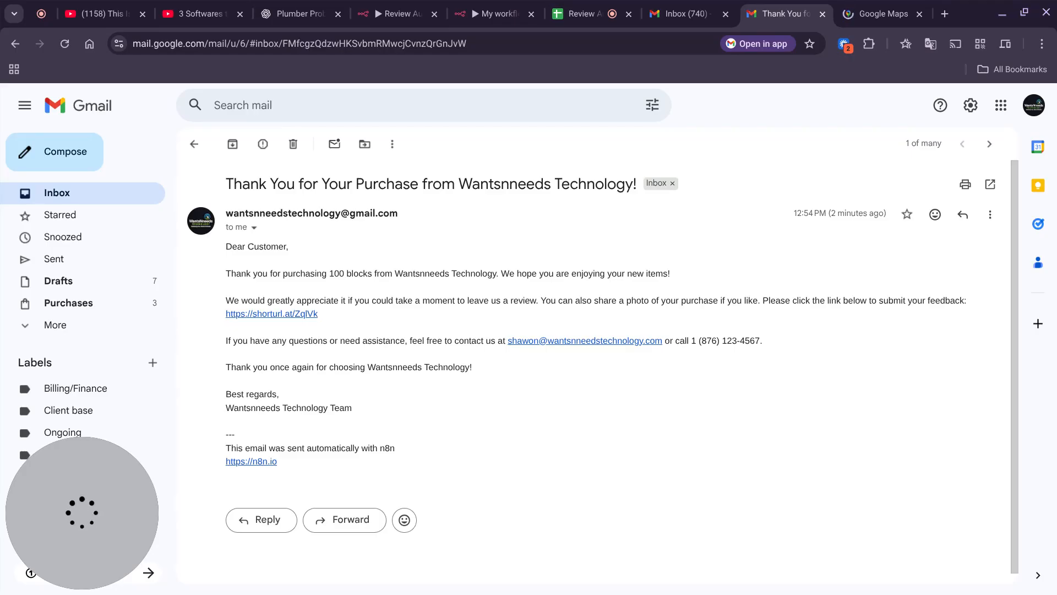
Add the Append n8n Attribution option to the workflow's Send a message node and turn it off.
click(518, 6)
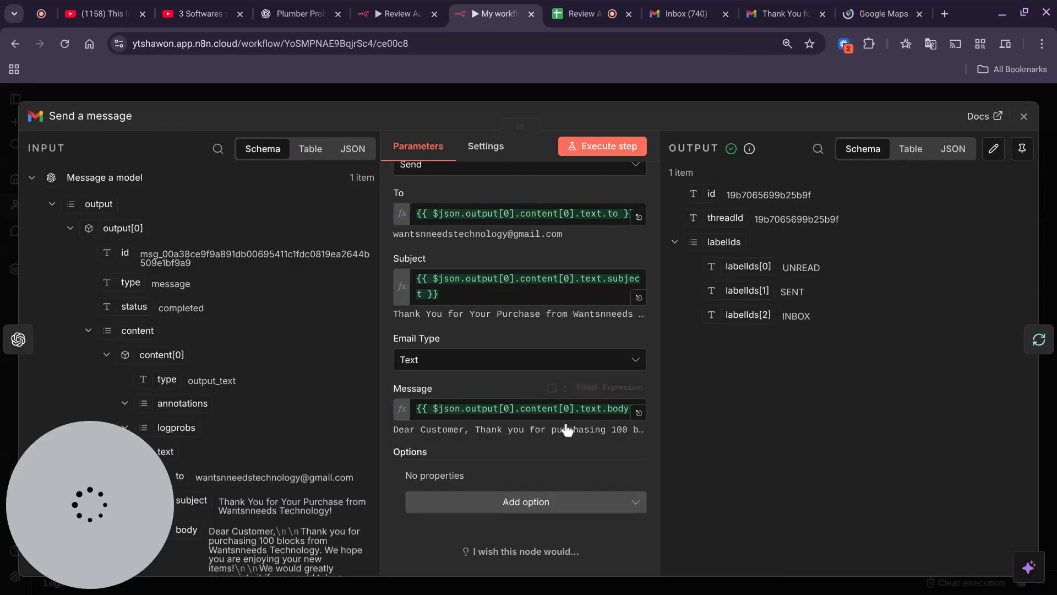
click(533, 510)
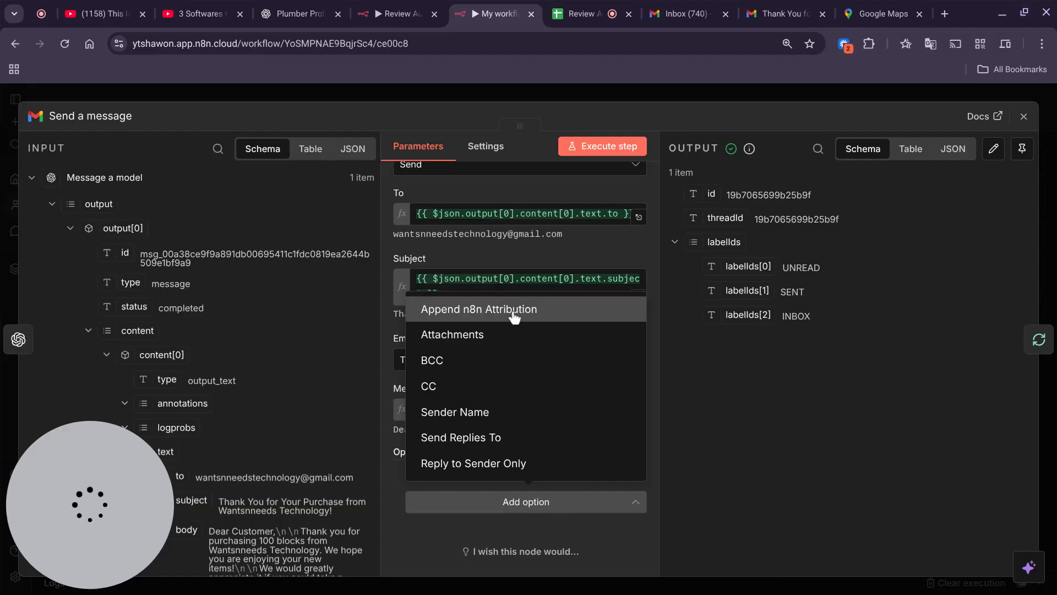
click(478, 309)
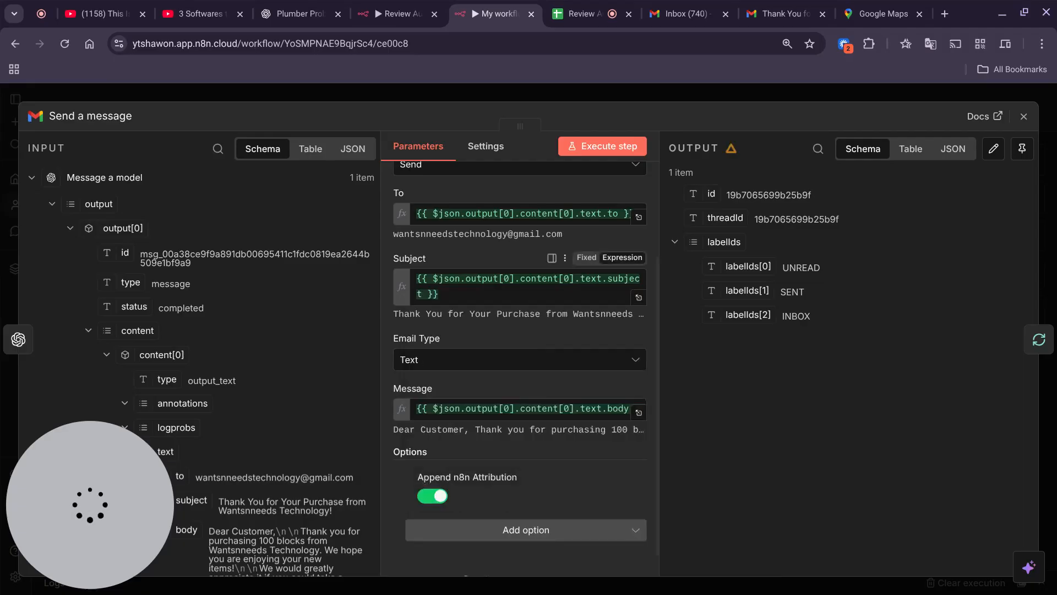
click(439, 497)
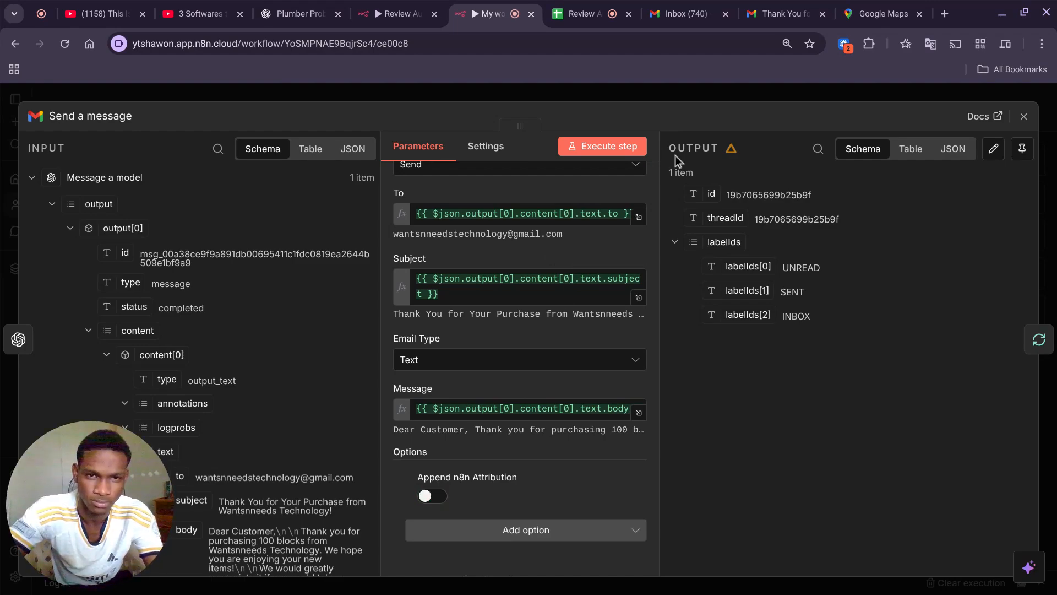
Examine the Google Maps listing behind the email's review link, including its reviews and review form, and return to the workflow.
click(767, 2)
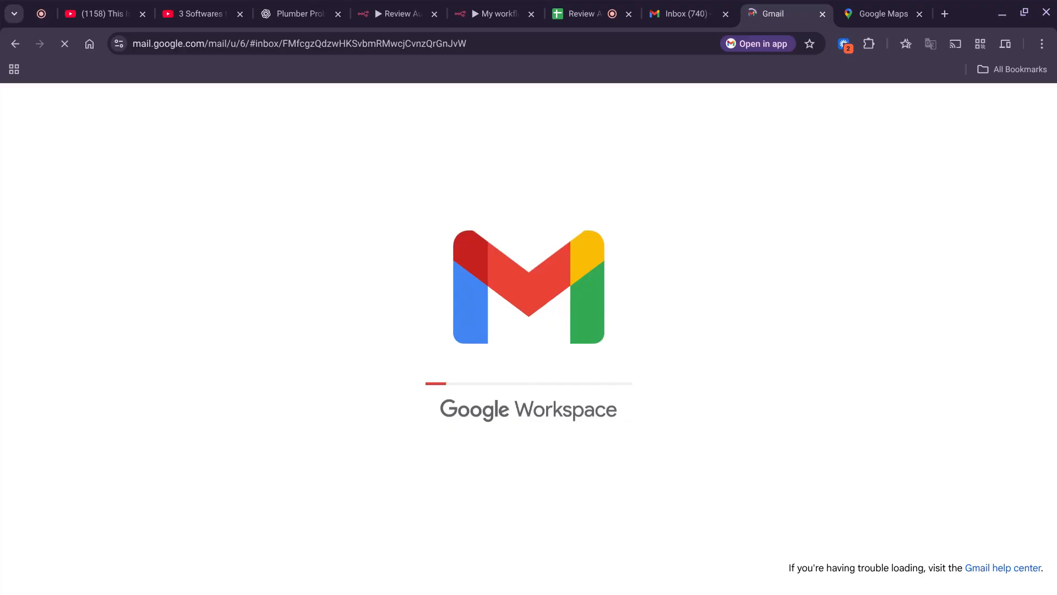
click(868, 1)
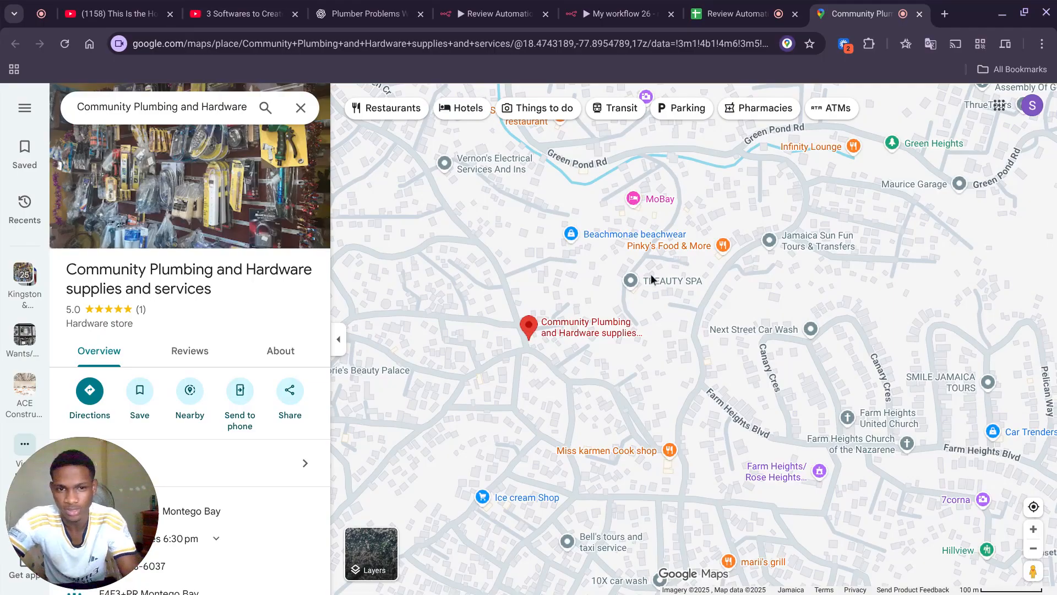
mouse_move(650, 286)
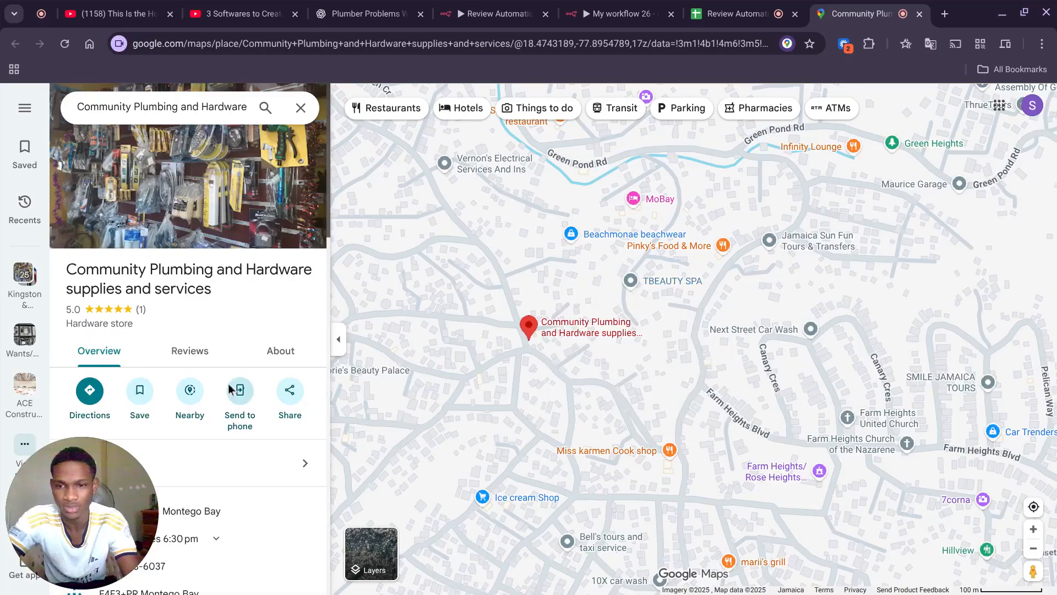
scroll(229, 389, down, 10)
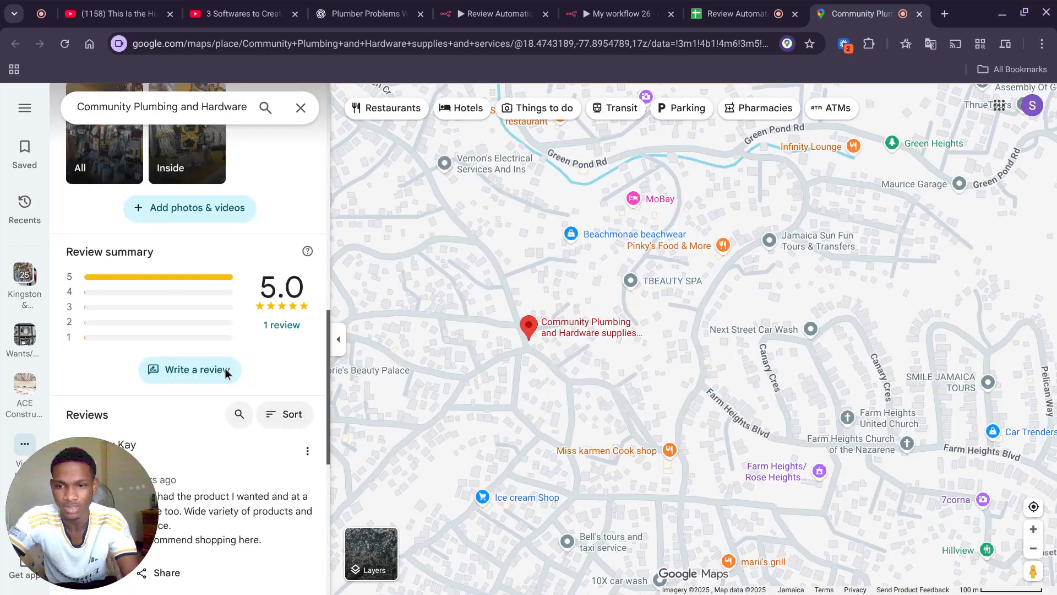
scroll(225, 368, up, 4)
scroll(225, 367, up, 3)
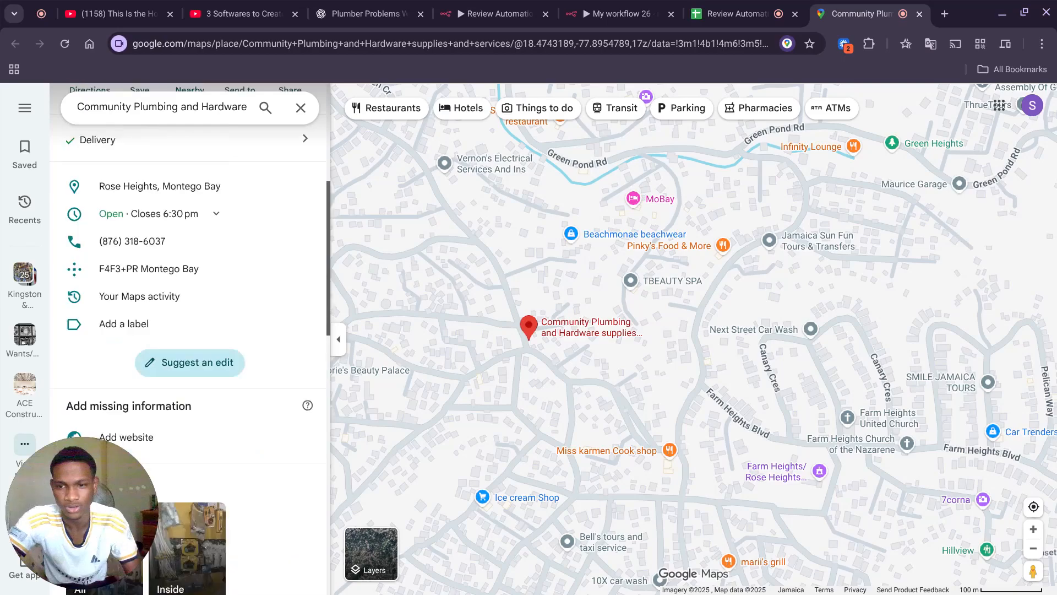
scroll(187, 224, down, 10)
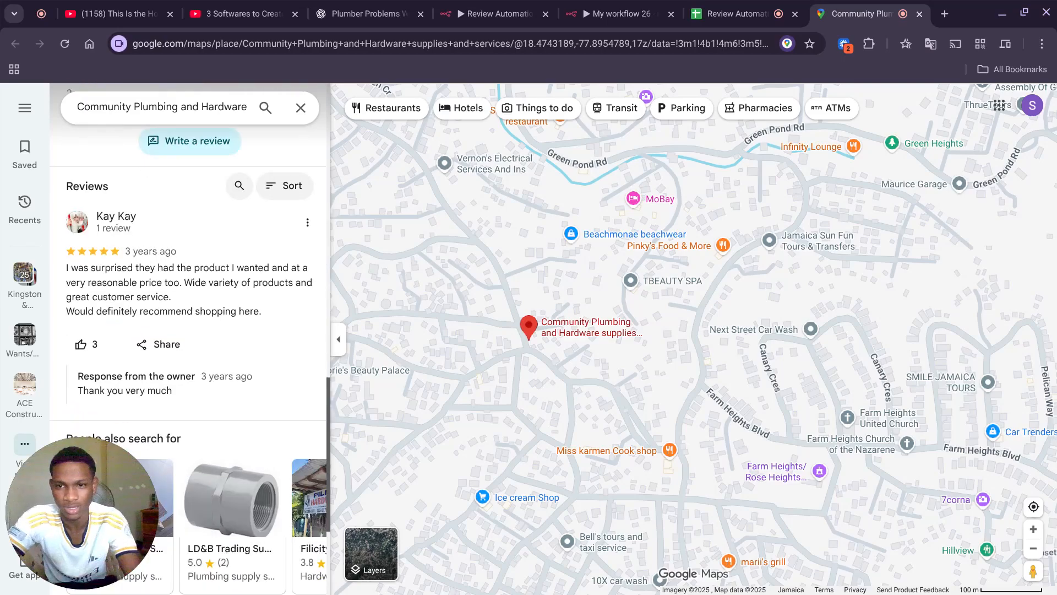
scroll(188, 224, up, 1)
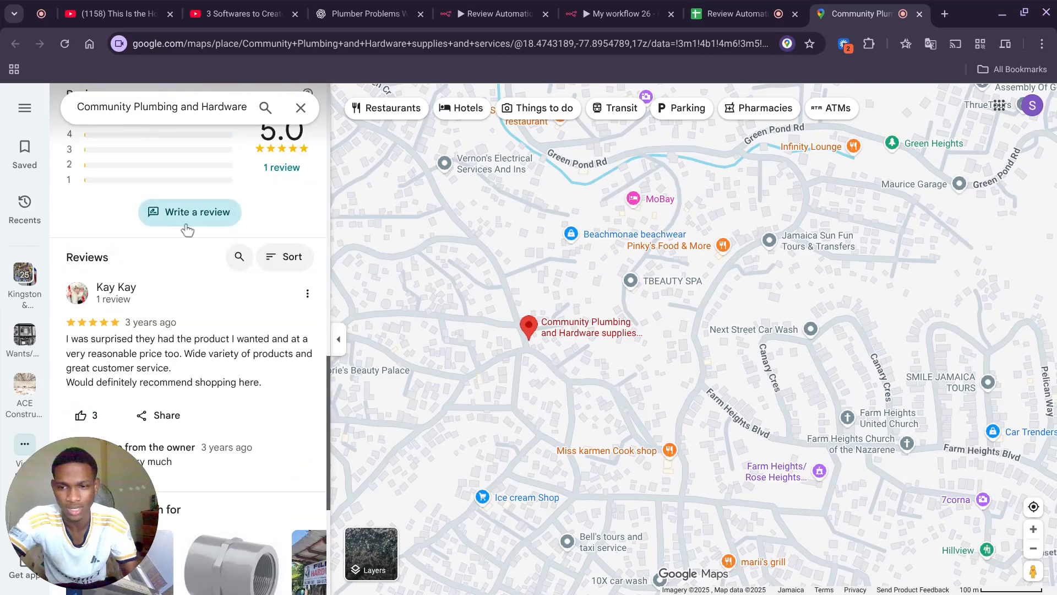
click(187, 228)
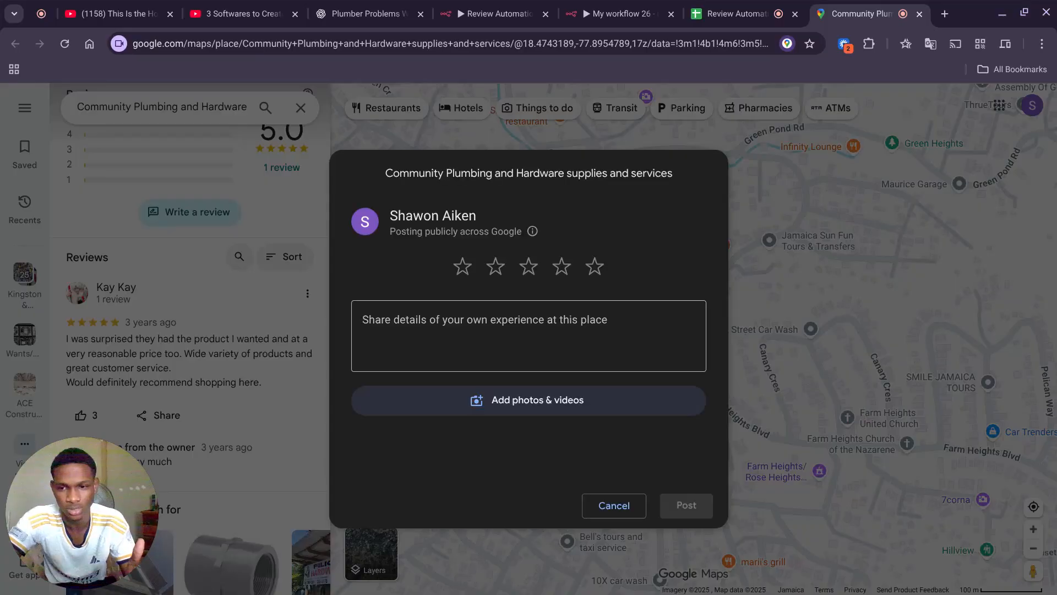
key(ctrl+w)
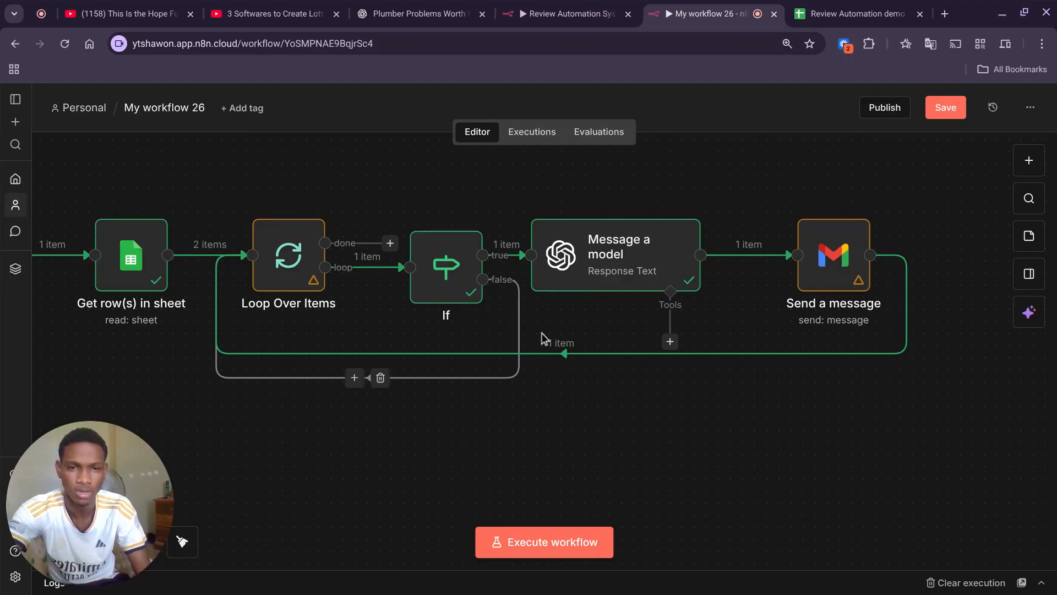
Insert a Google Sheets Append or update row in sheet node between Send a message and the return to Loop Over Items.
click(550, 354)
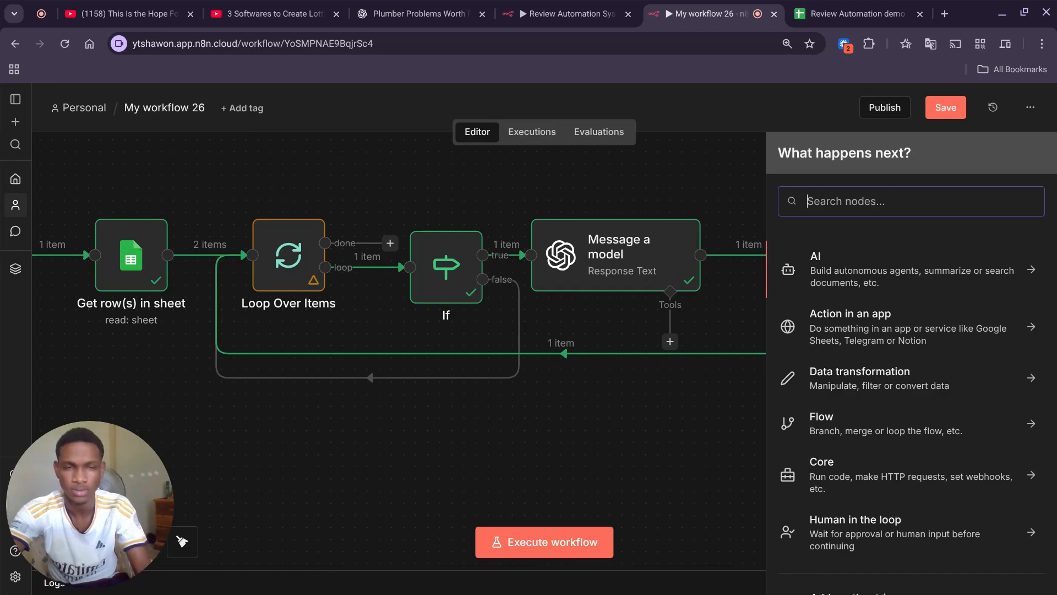
text(sheets)
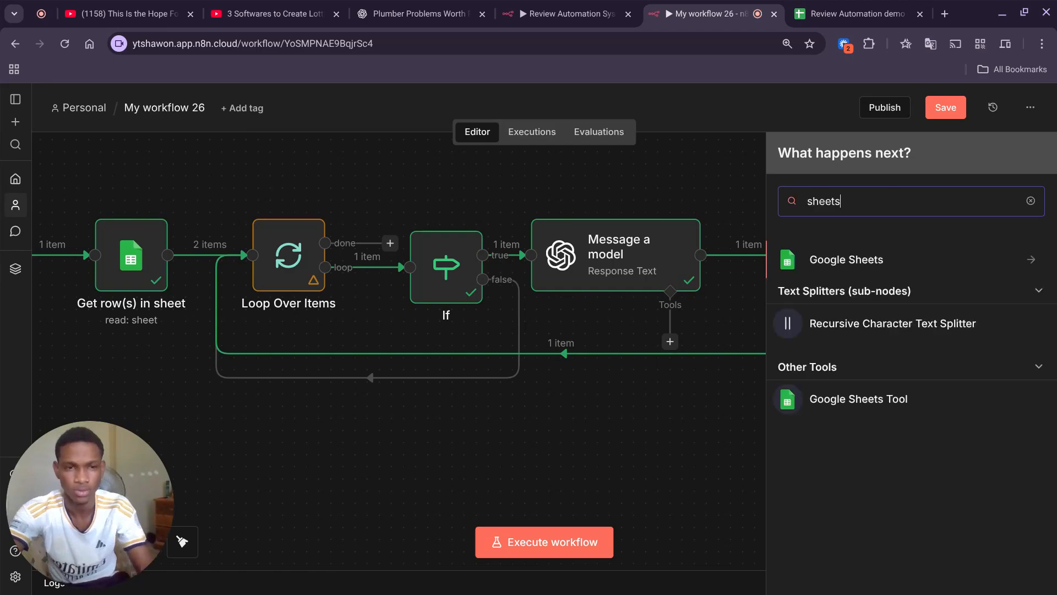
click(904, 254)
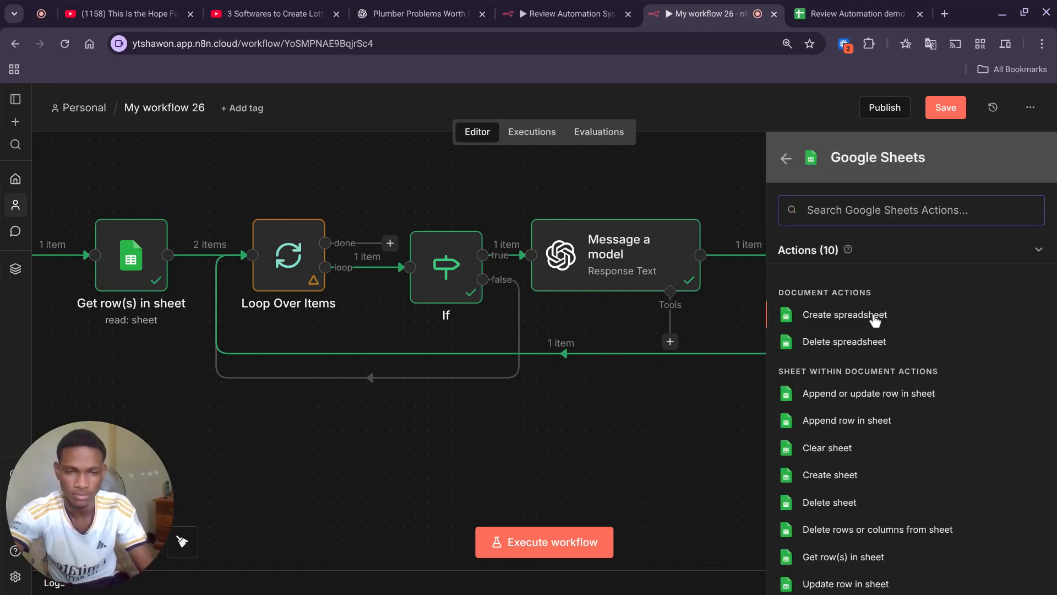
click(829, 396)
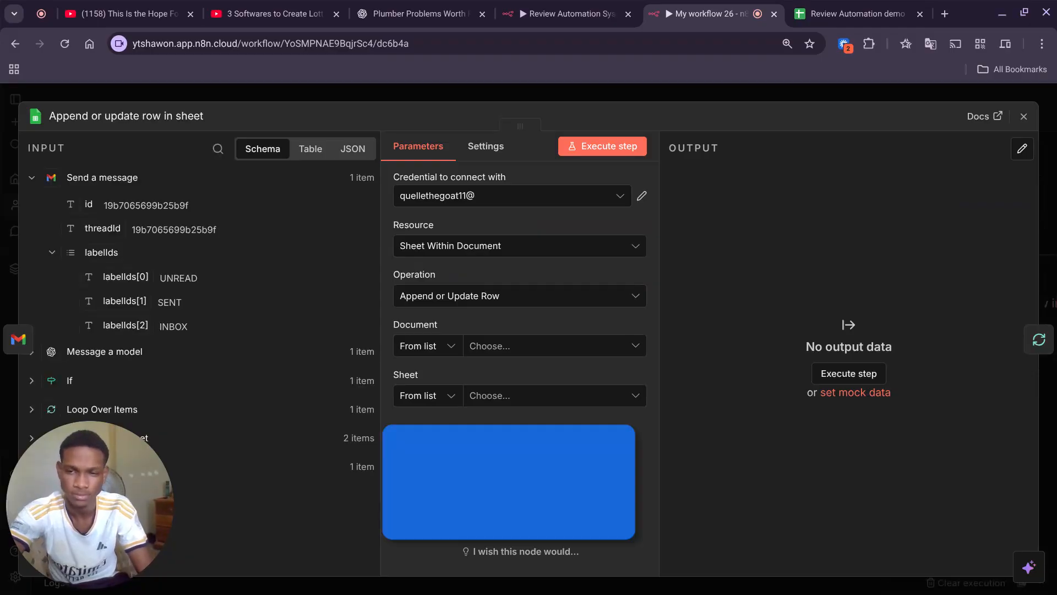
Set the node's document to Review Automation demo, its sheet to Sheet1, and the column to match on to Emails.
click(597, 348)
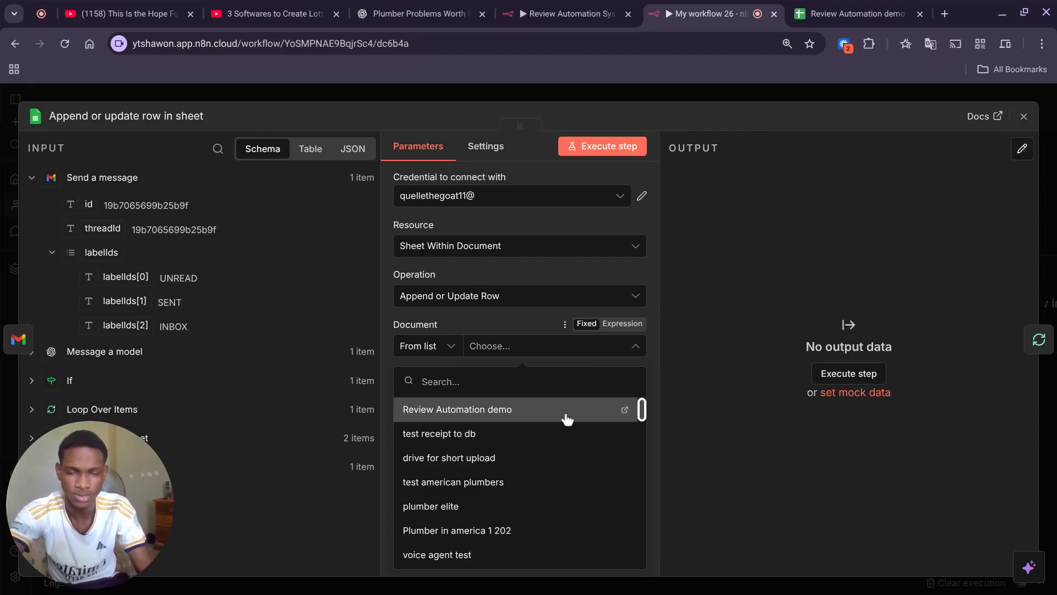
click(567, 418)
click(551, 401)
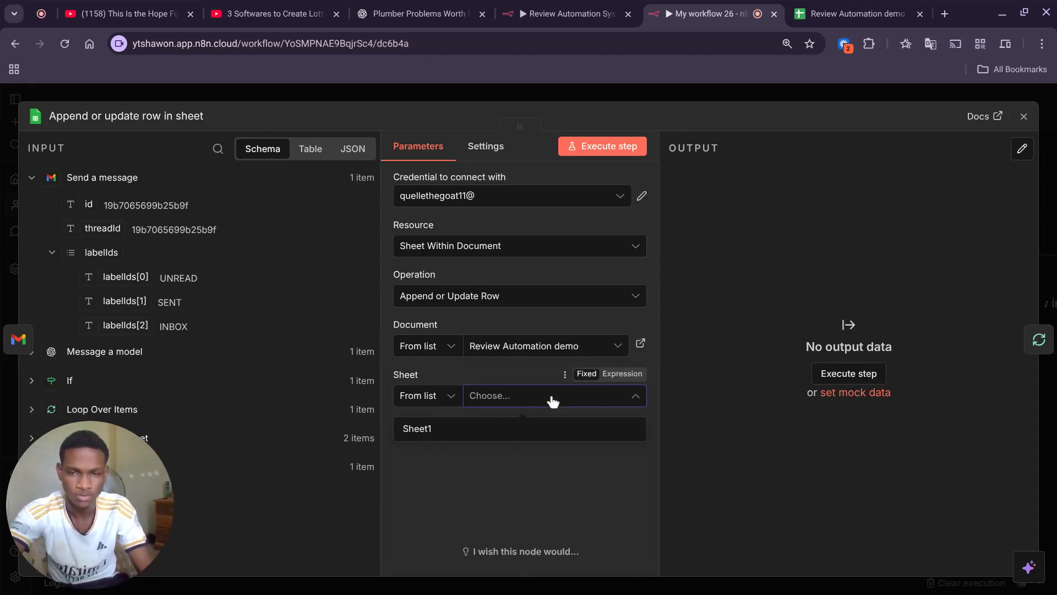
click(530, 428)
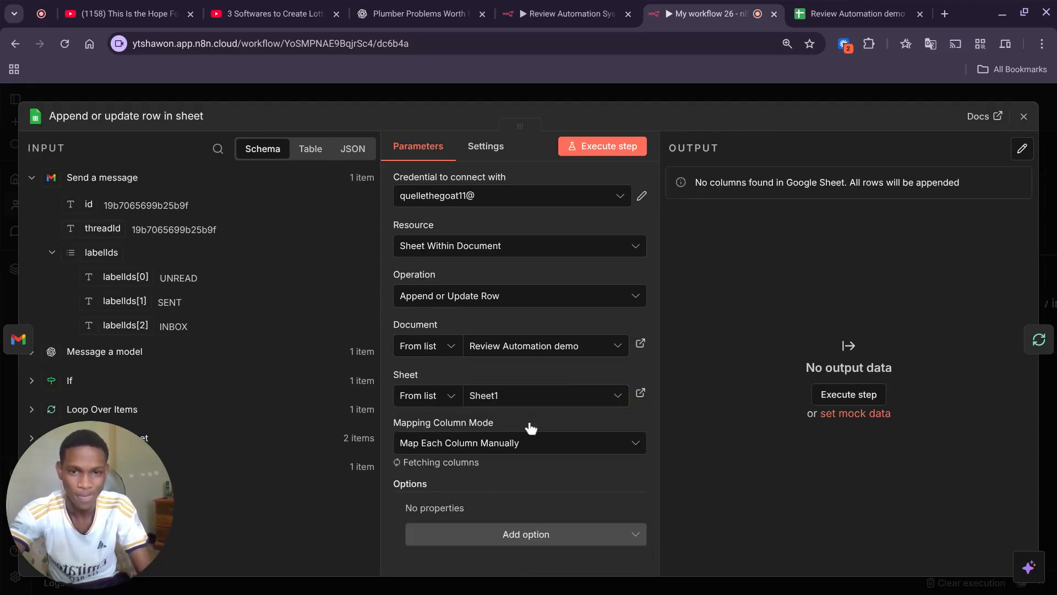
scroll(531, 424, down, 3)
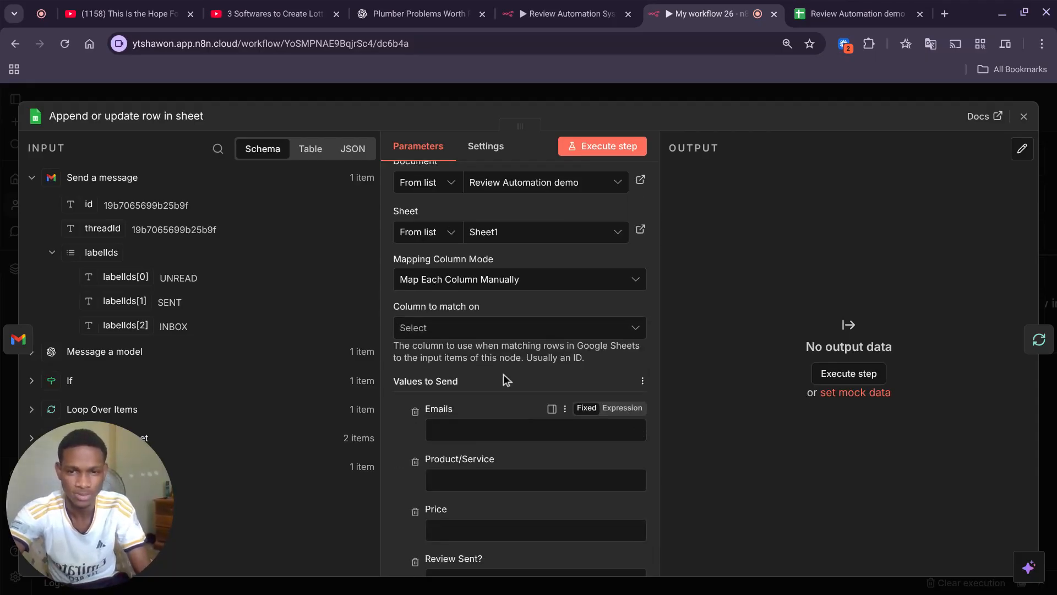
click(460, 334)
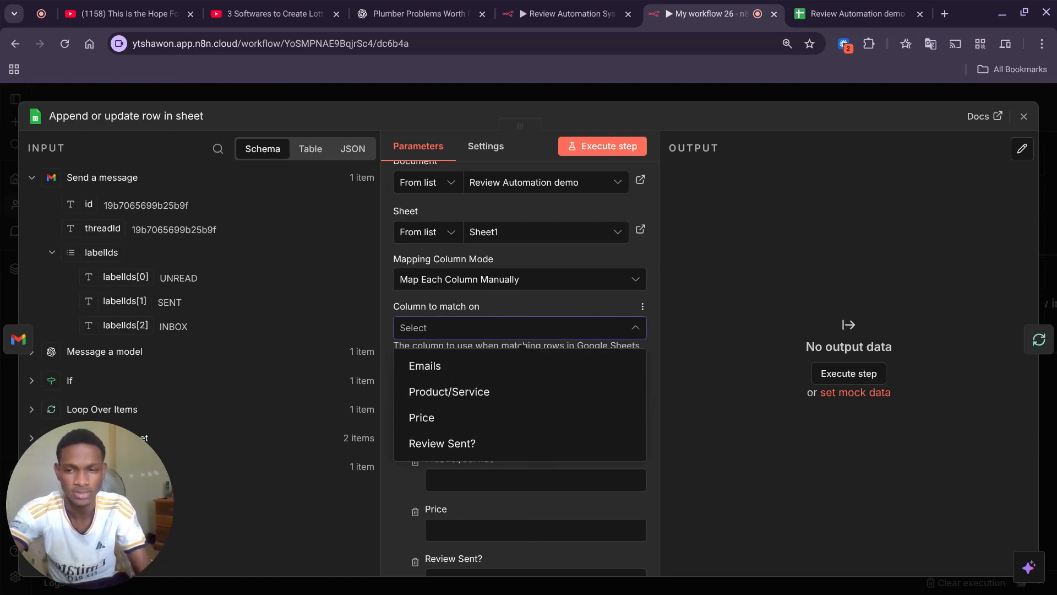
click(439, 365)
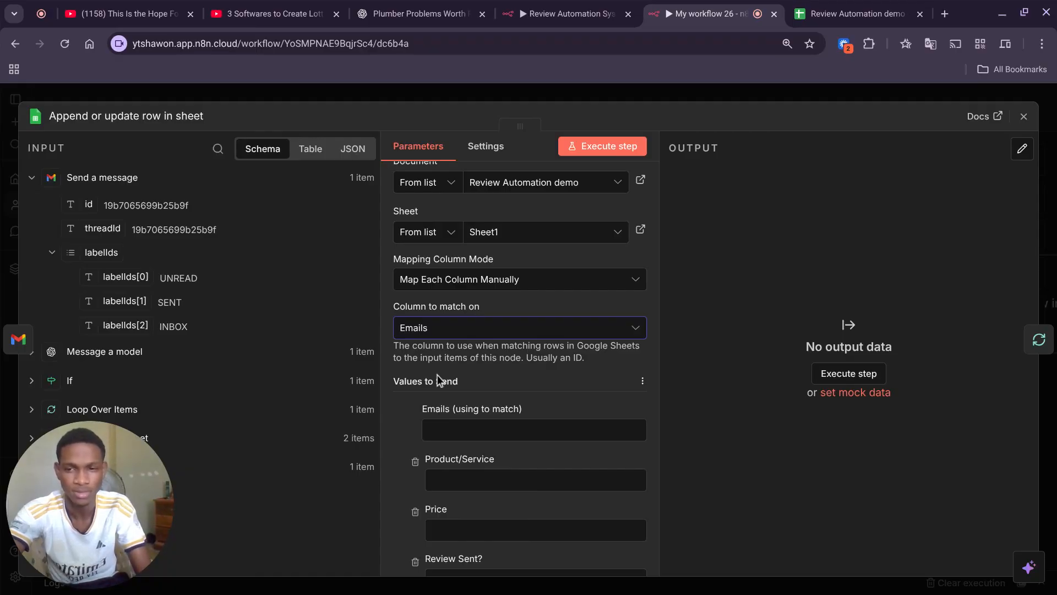
Remove the Product/Service and Price columns from the values to send.
scroll(436, 374, down, 3)
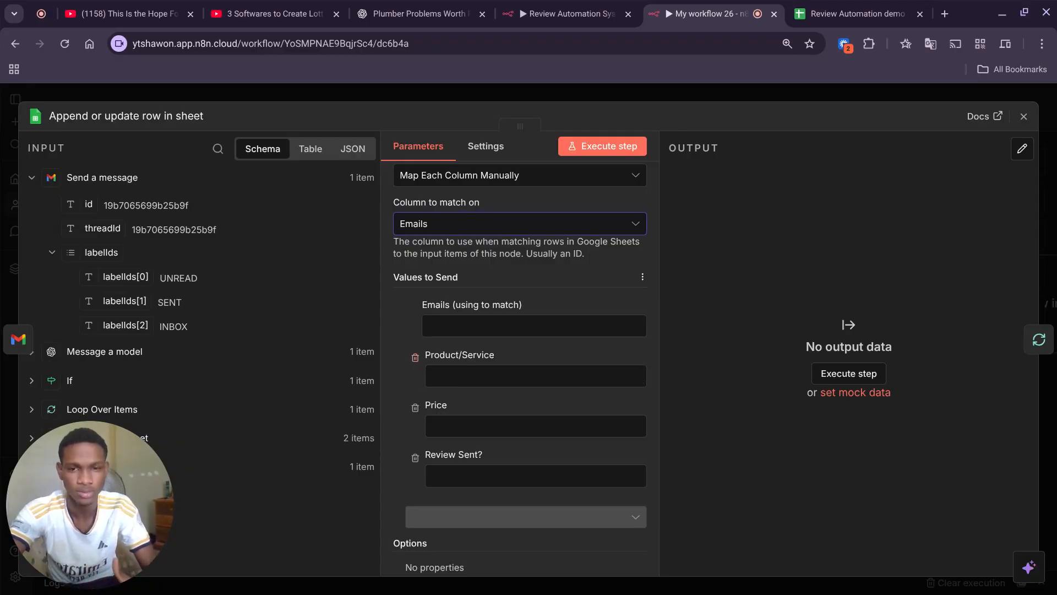
click(415, 357)
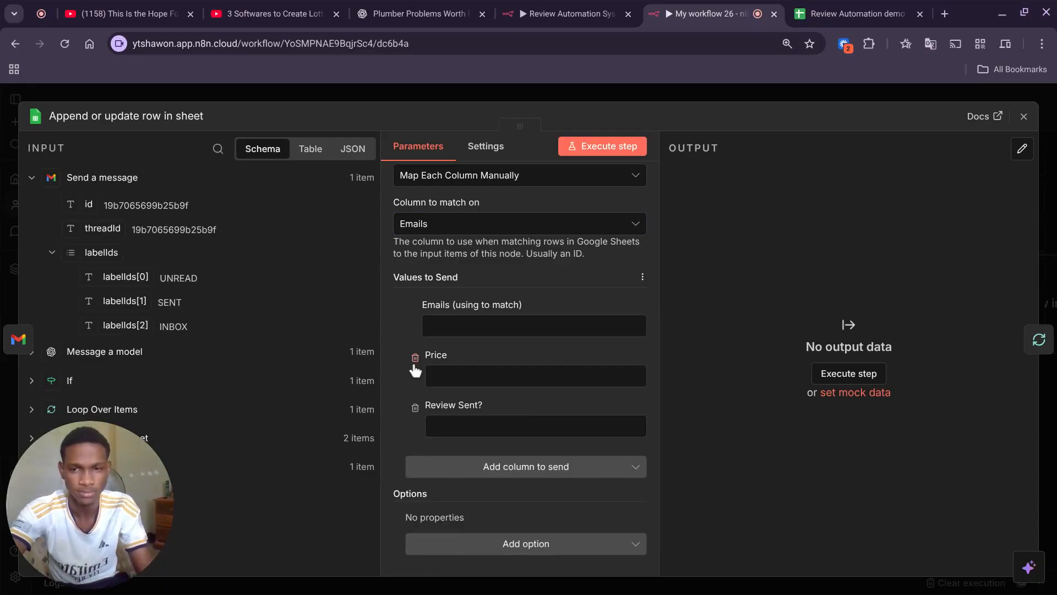
click(415, 357)
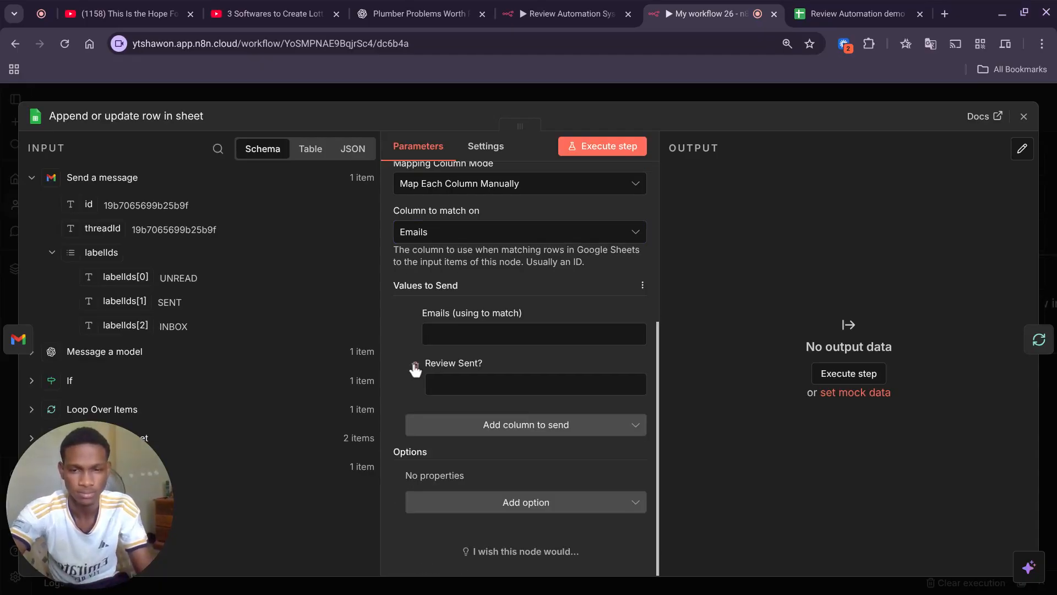
Map the Emails match value to the to field from Message a model and set Review Sent? to SENT.
click(469, 384)
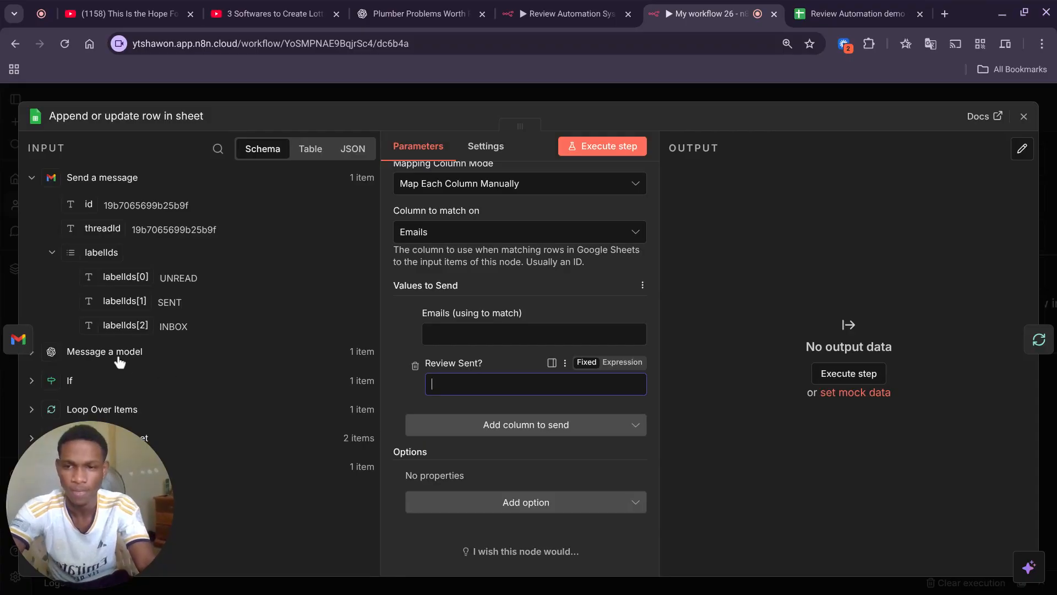
click(95, 353)
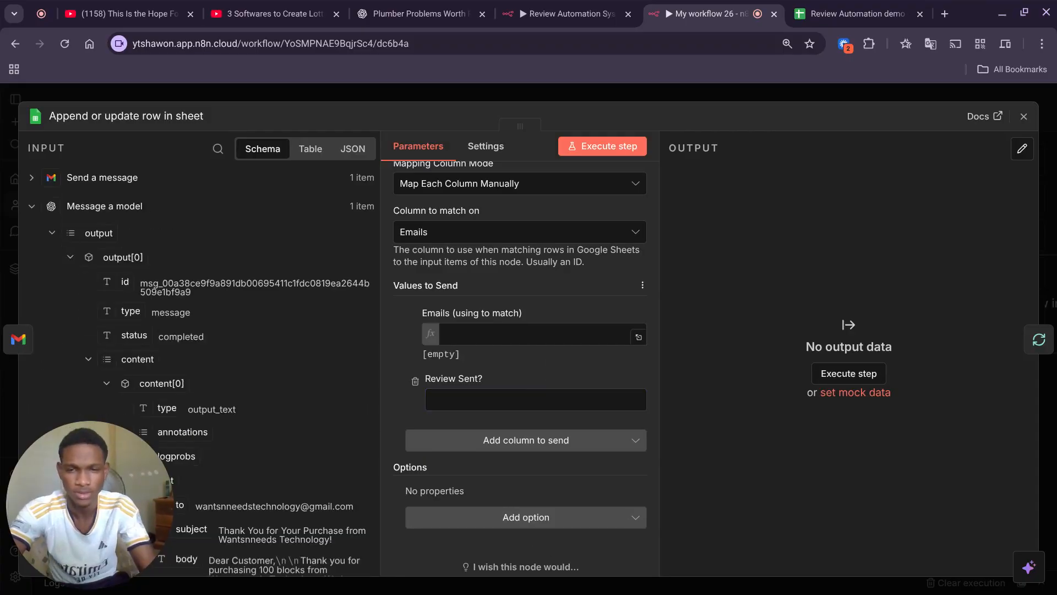
scroll(314, 349, down, 3)
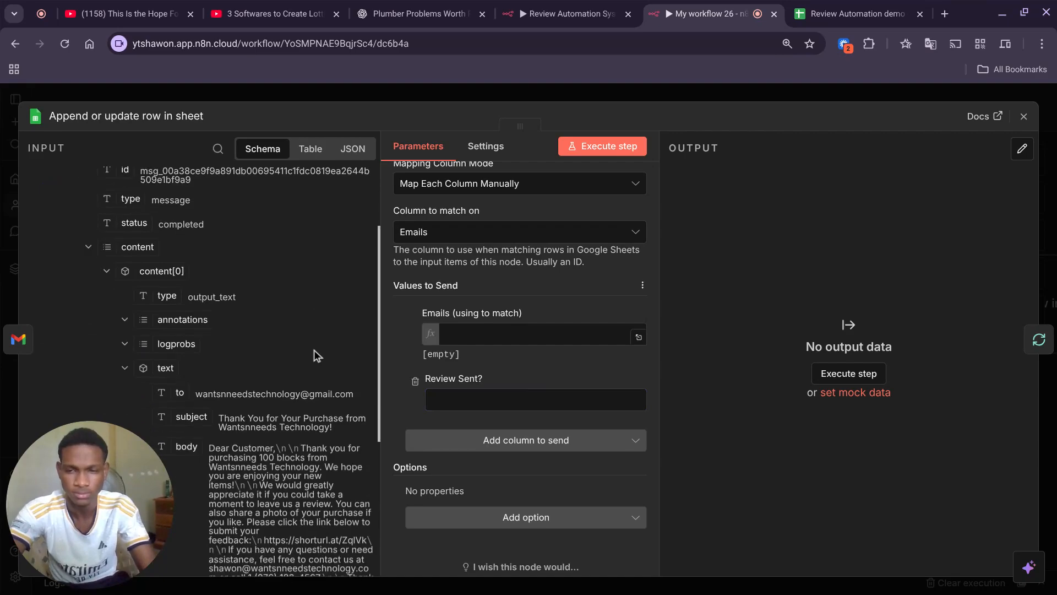
drag(179, 338, 550, 337)
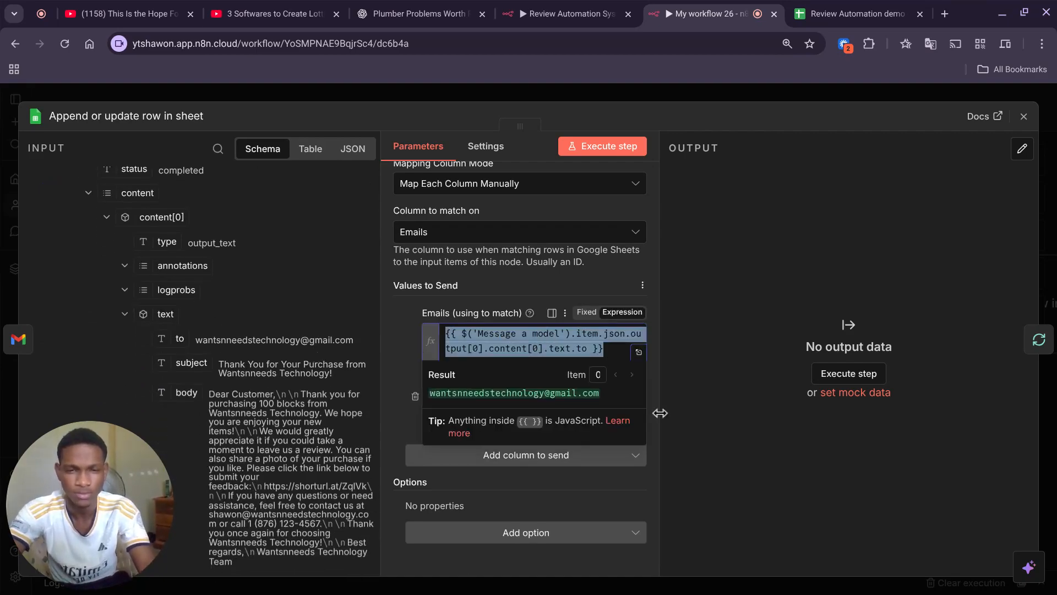
click(687, 414)
click(550, 412)
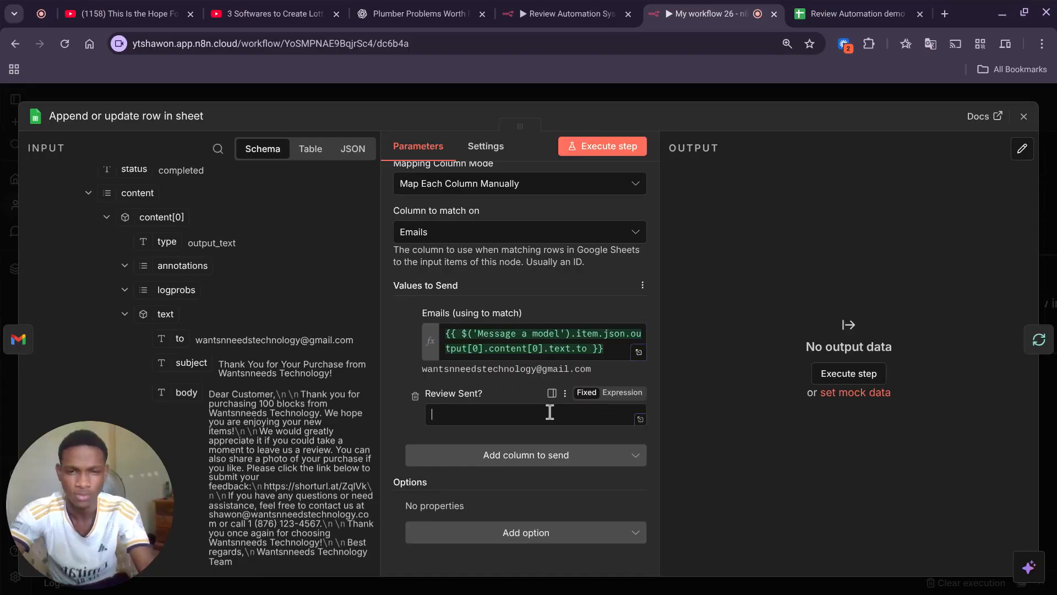
text(SENT)
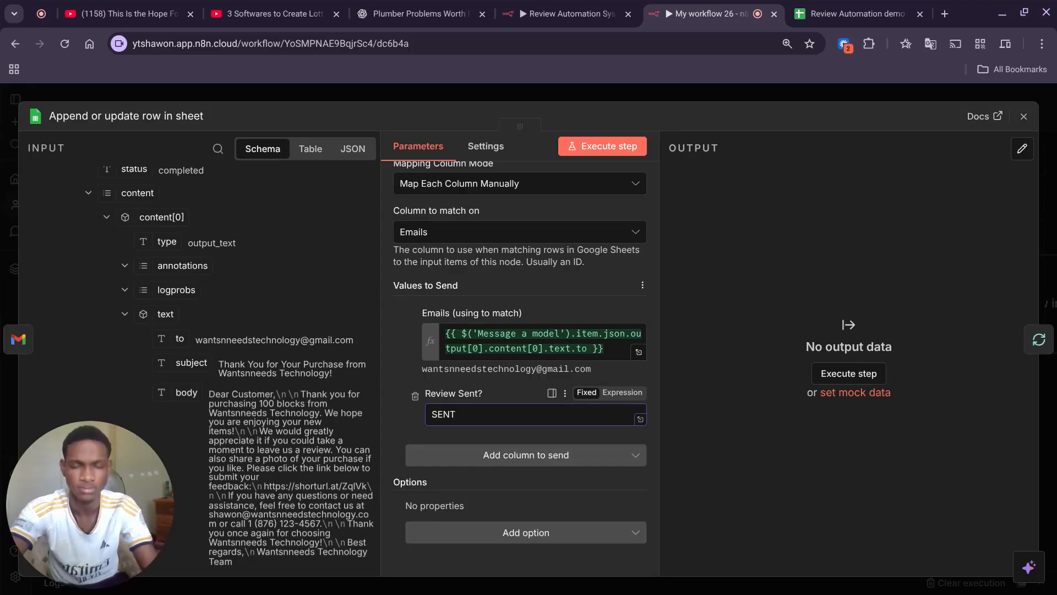
click(685, 418)
Execute the Append or update row in sheet node and examine the Send a message node's input, field mappings and error output.
click(590, 151)
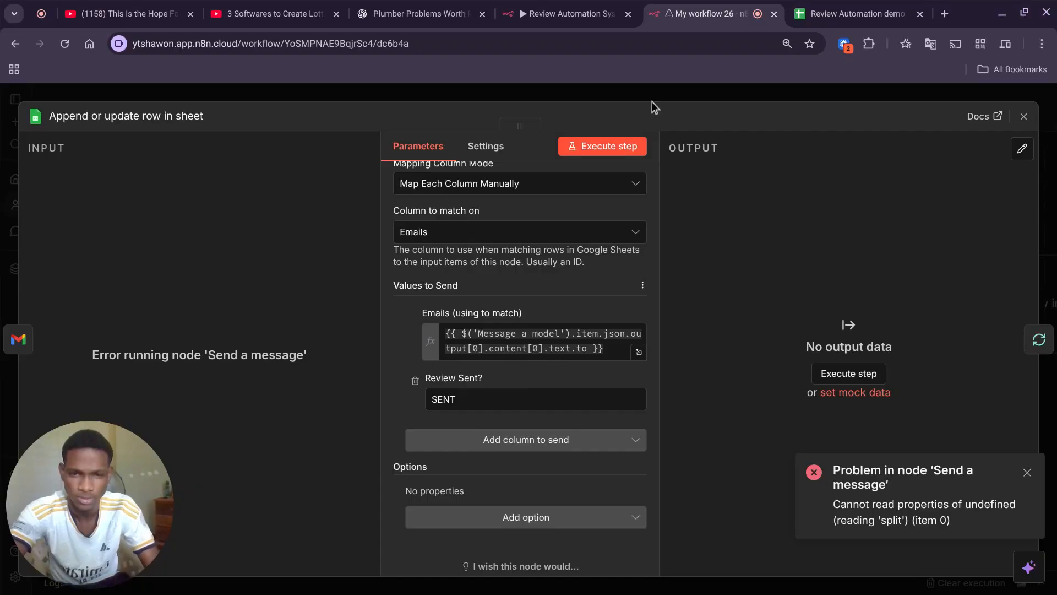
click(666, 94)
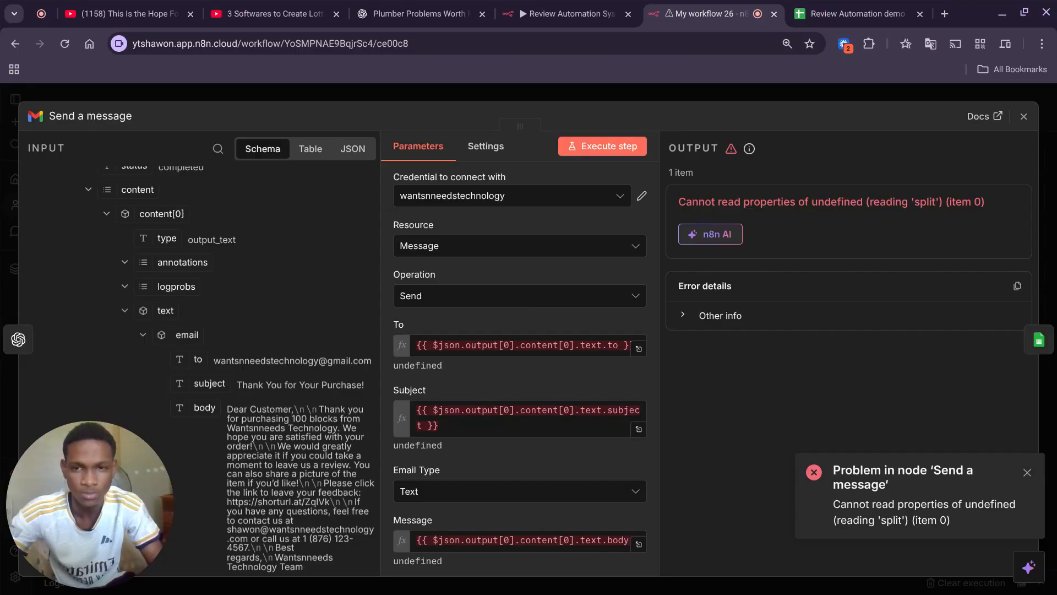
click(409, 90)
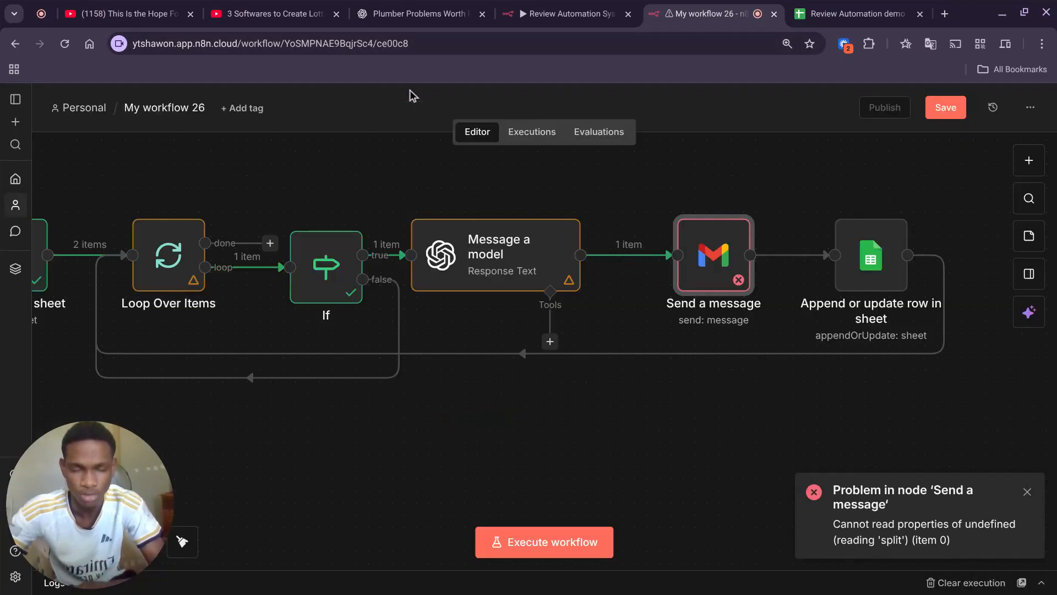
Extend Message a model's system prompt with "Output data in this json format:" and the pairs to/toHere, subject/subjectHere and body/bodyHere in double curly braces.
click(471, 267)
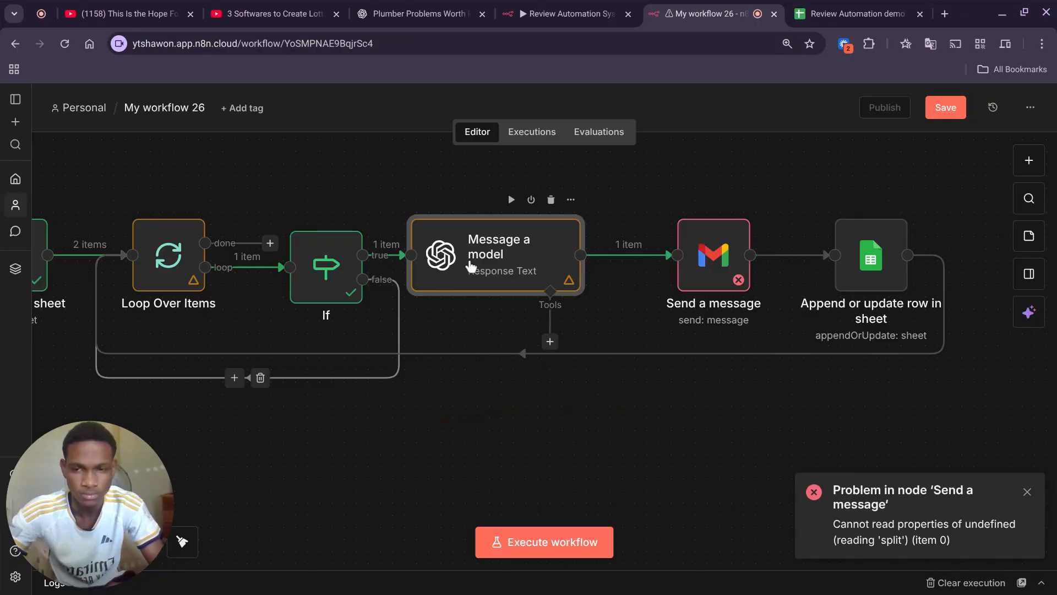
double_click(471, 266)
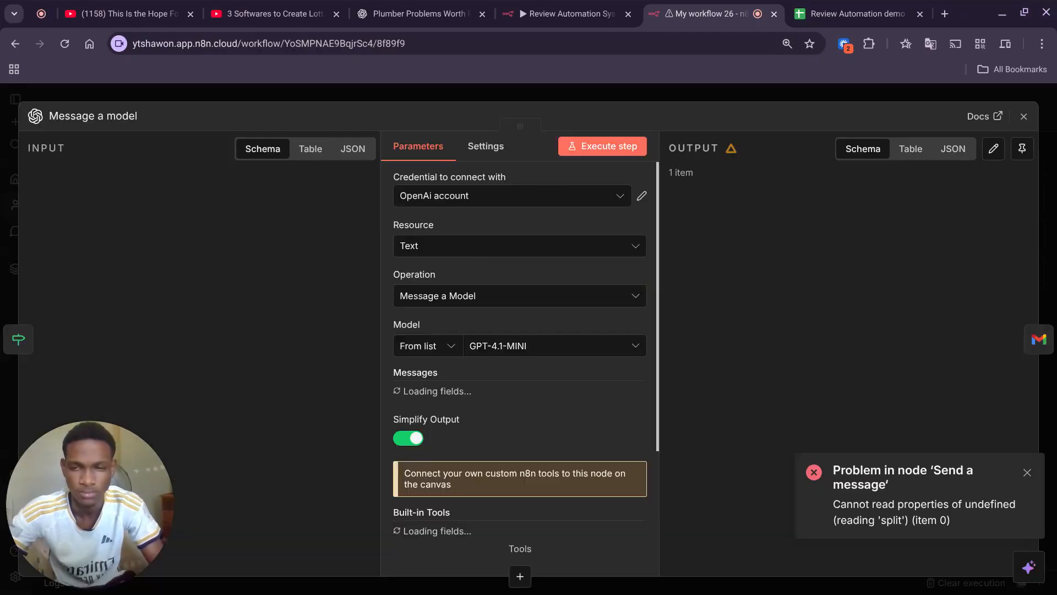
scroll(521, 397, down, 5)
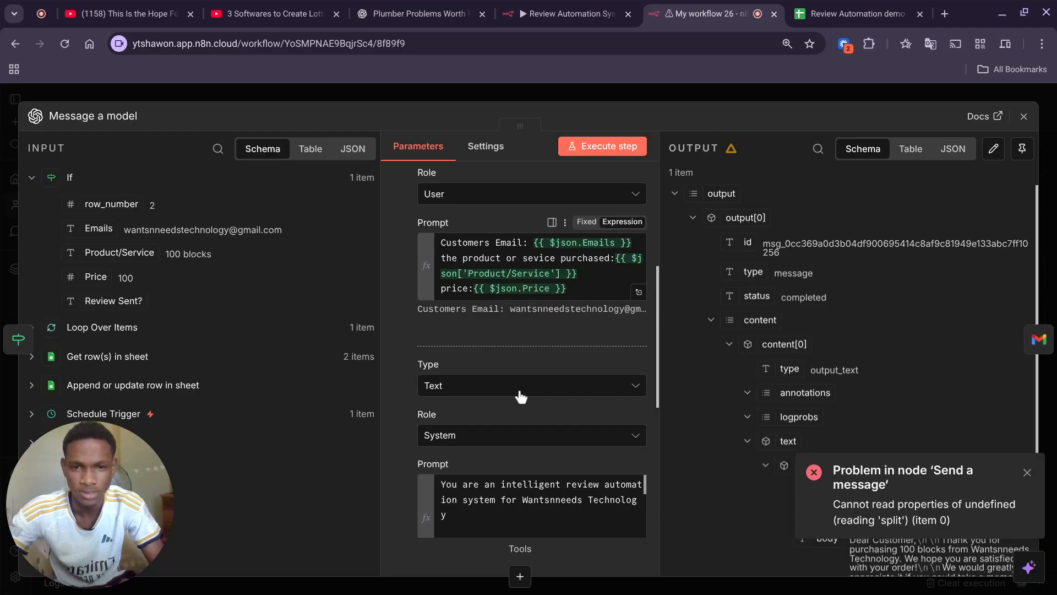
scroll(520, 395, down, 5)
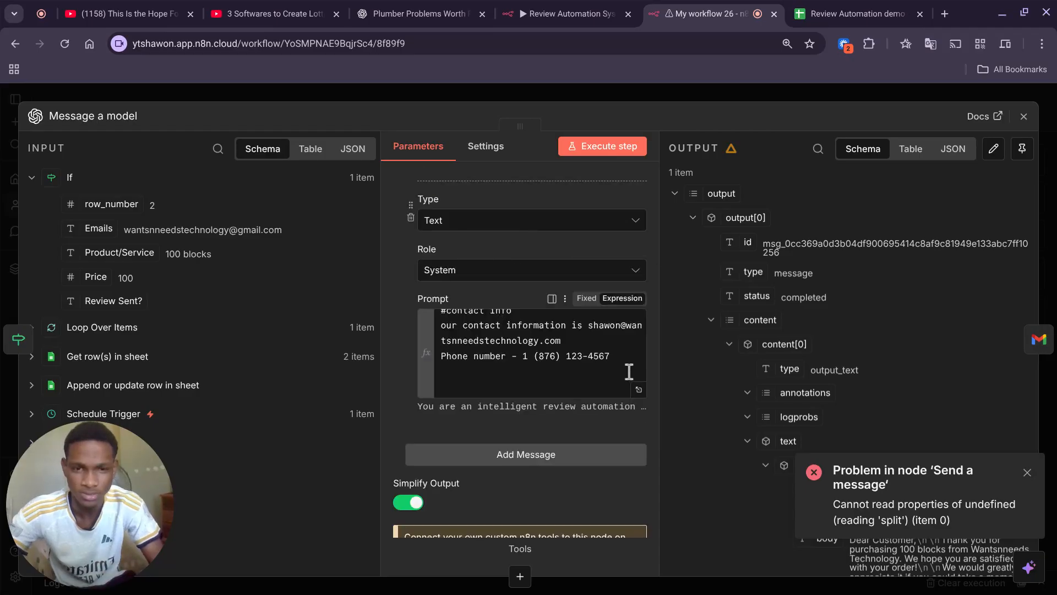
click(629, 372)
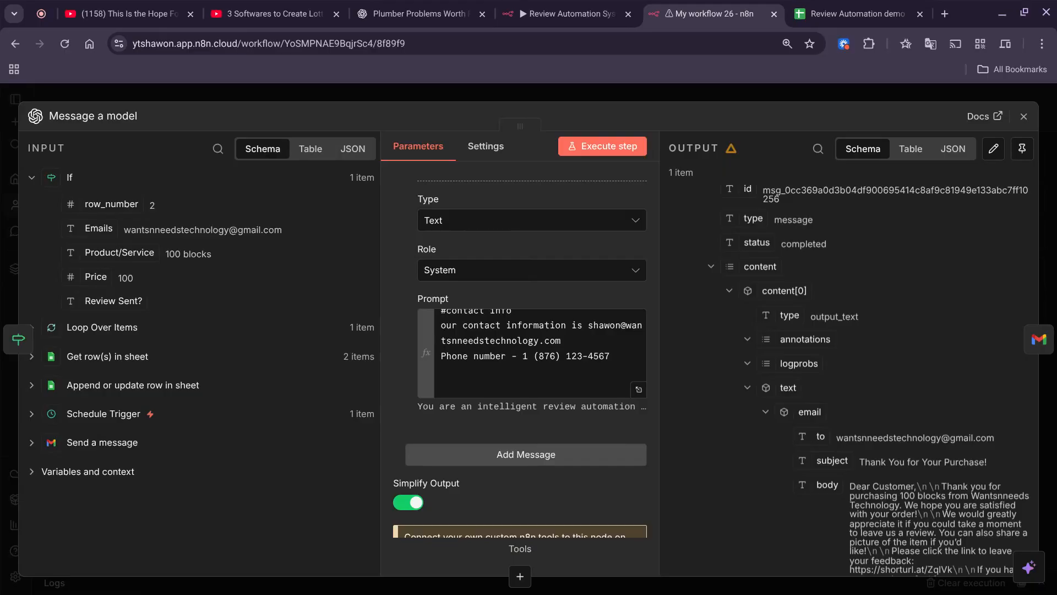
click(463, 383)
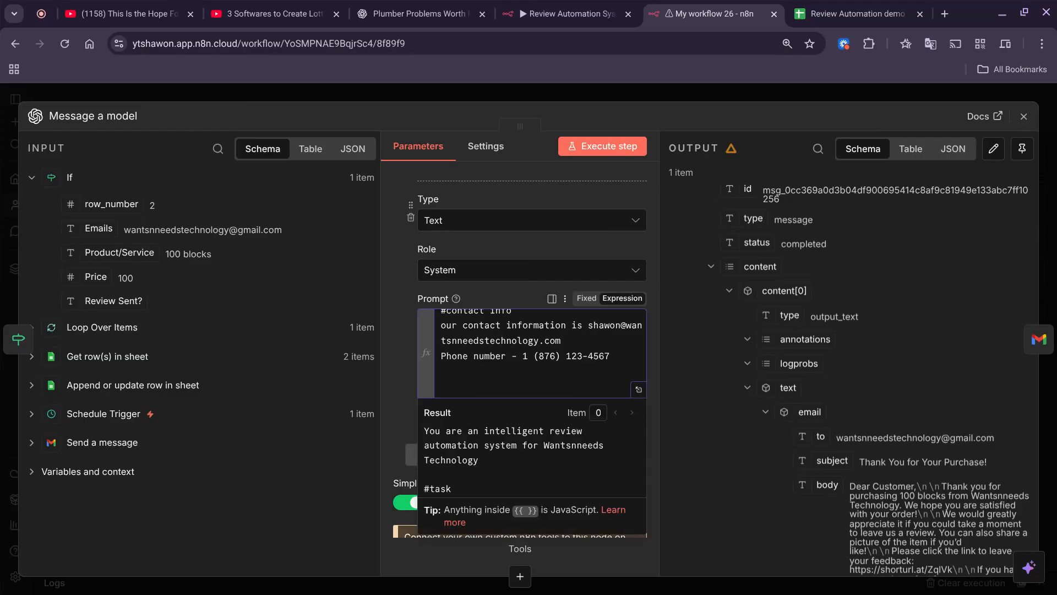
text({{ "rece)
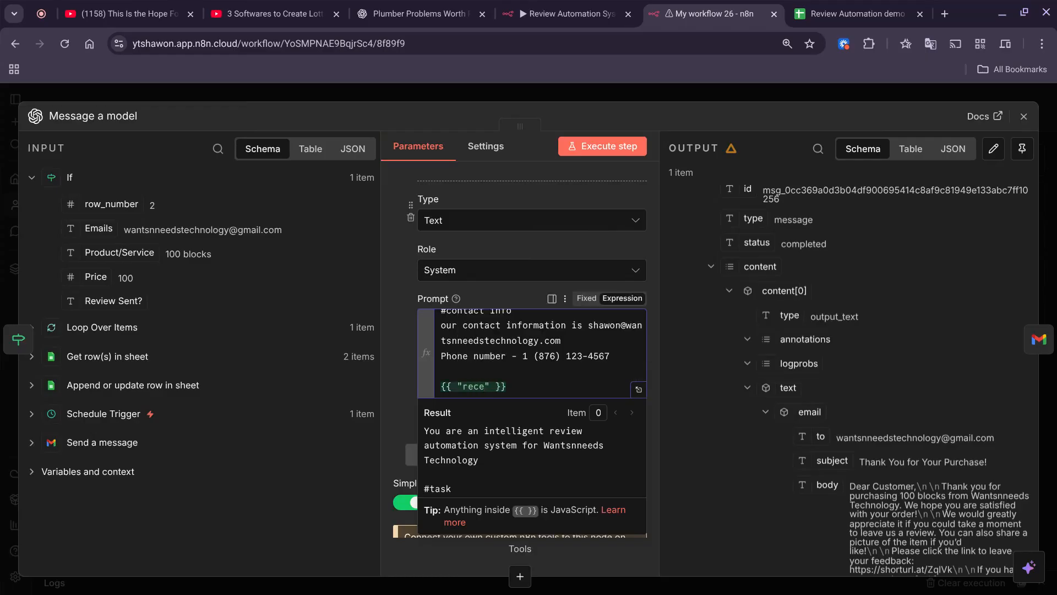
key(BackSpace)
key(BackSpace)
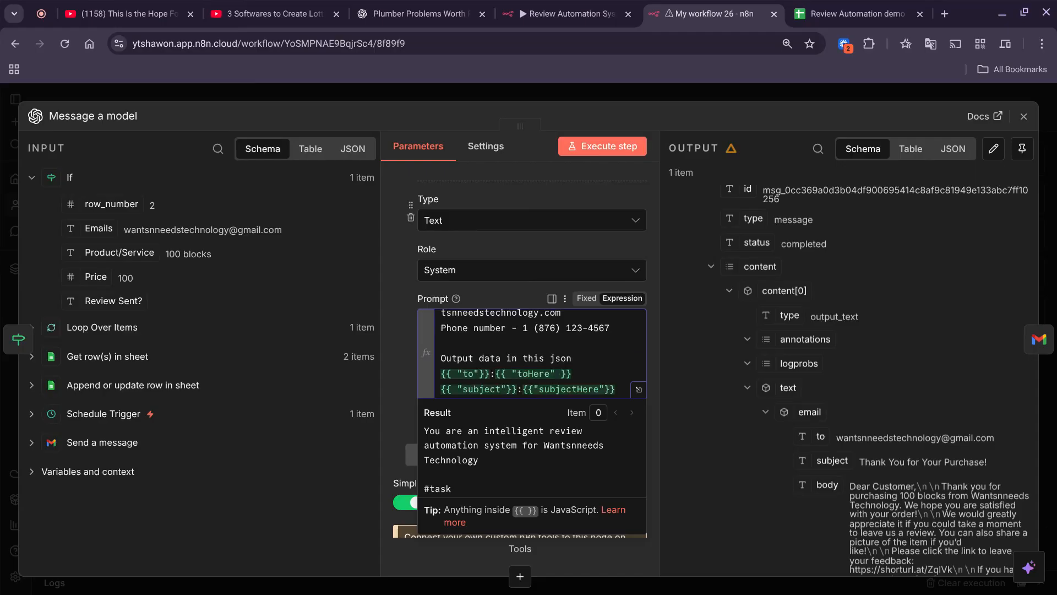
text(format:)
scroll(517, 372, down, 2)
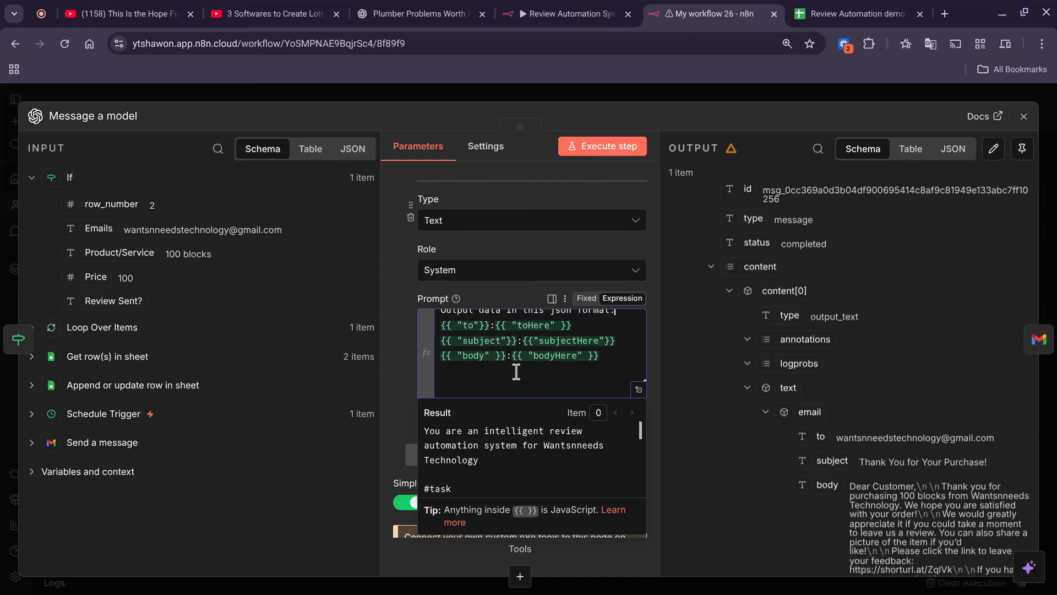
Execute the Message a model node and open the Send a message node to check its To, Subject and Message mappings.
click(599, 147)
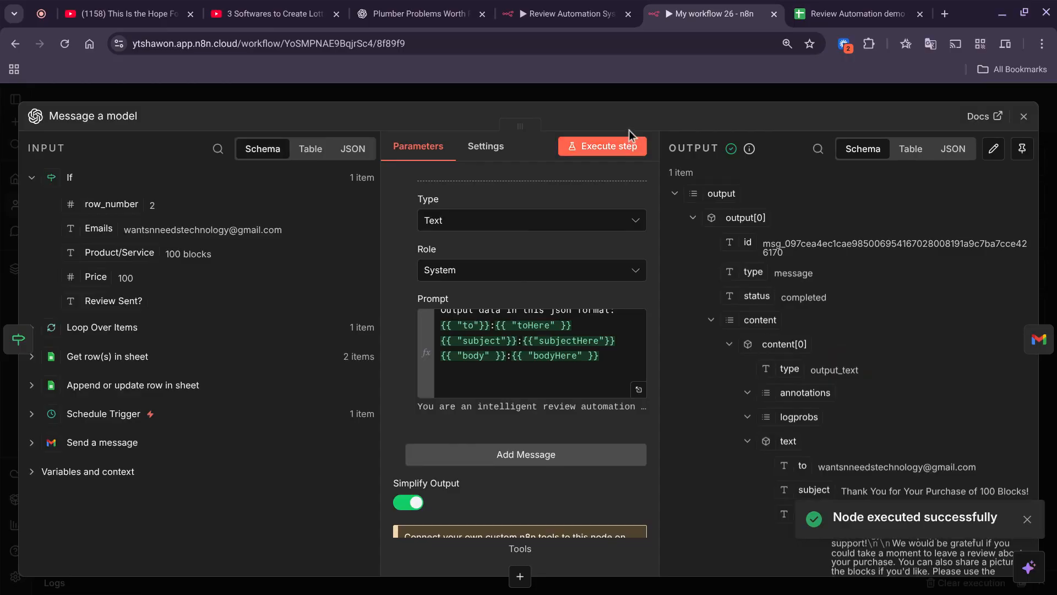
click(595, 97)
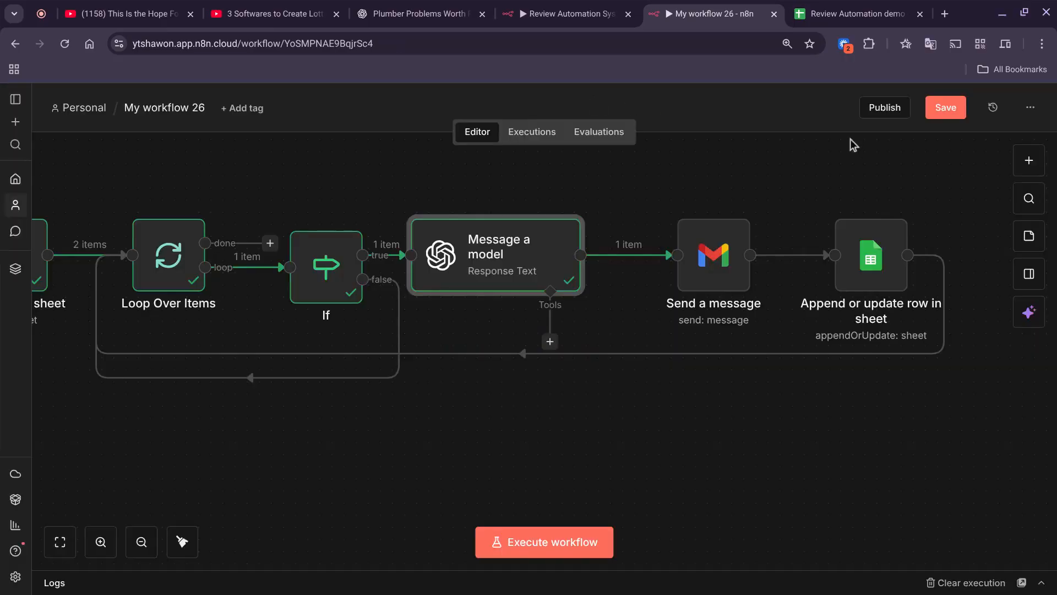
click(734, 276)
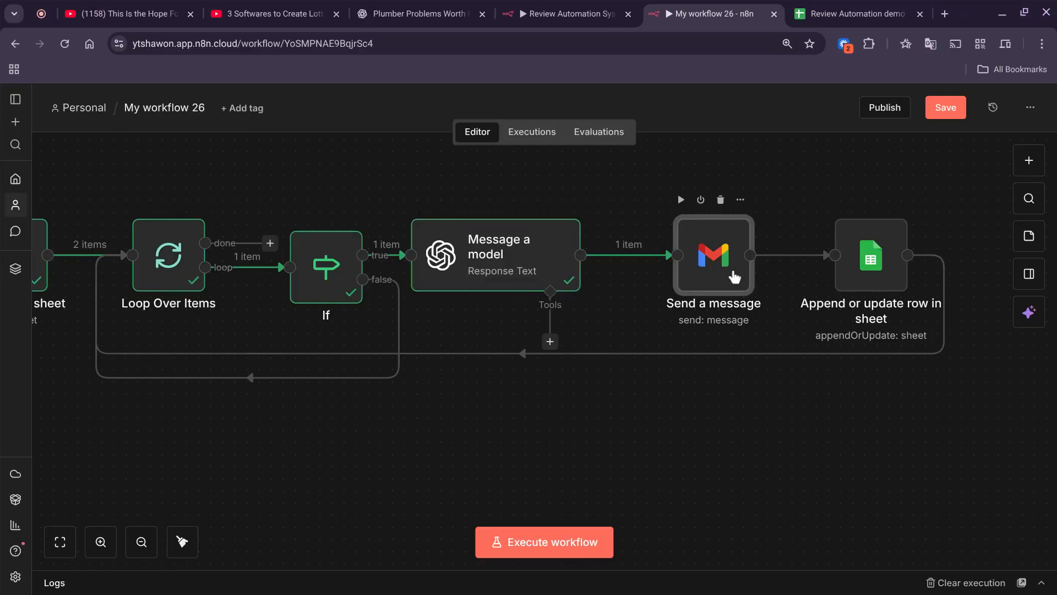
mouse_move(724, 263)
double_click(723, 263)
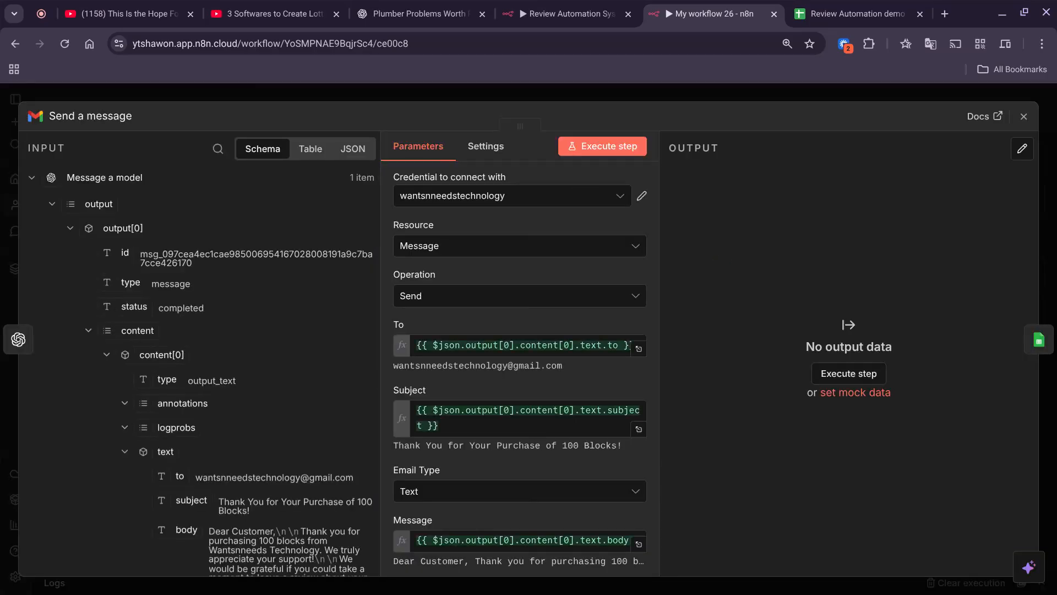
Review the drafted email body in Message a model's data and execute the Send a message node.
scroll(266, 381, down, 6)
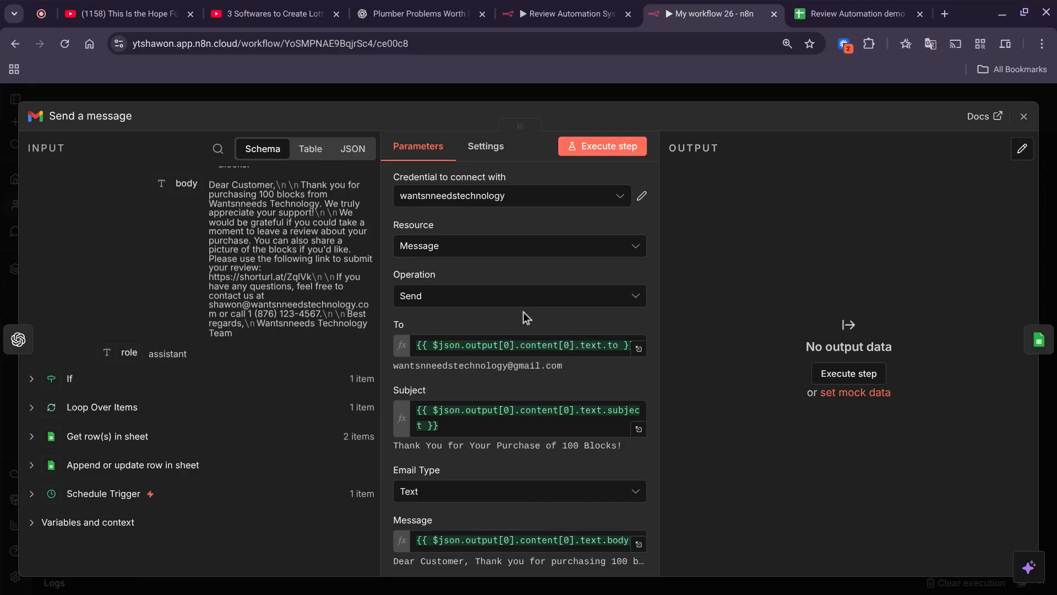
click(591, 150)
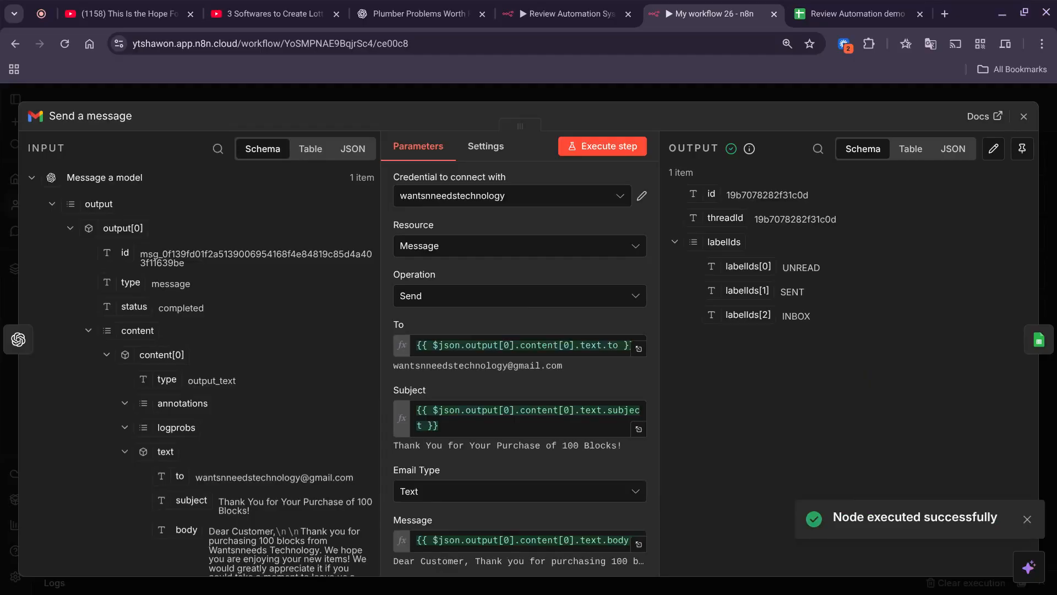
click(600, 94)
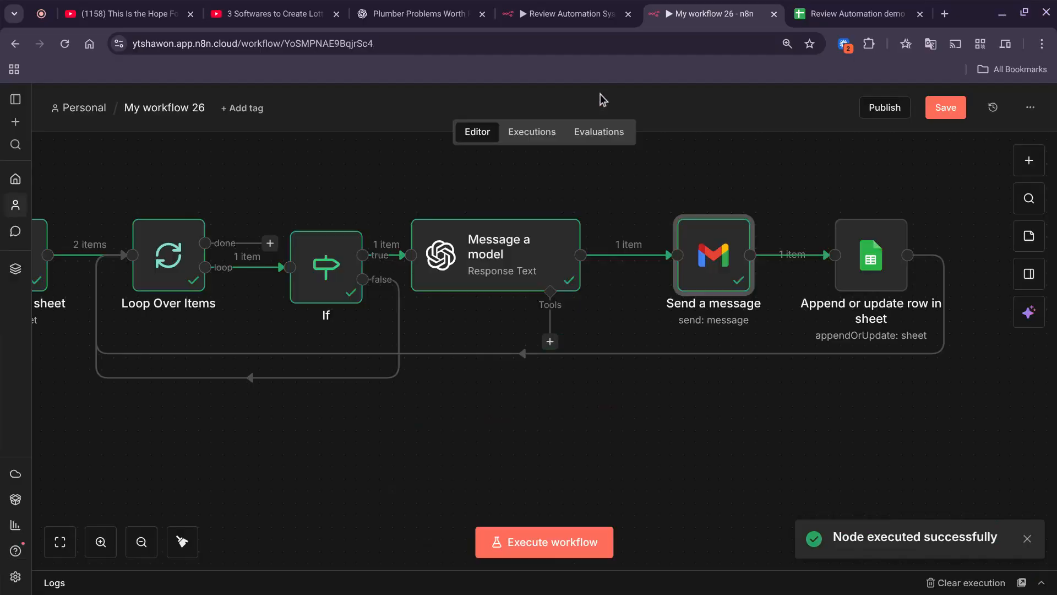
Execute the Append or update row in sheet node and check cell E2 in the Review Automation demo spreadsheet.
click(838, 202)
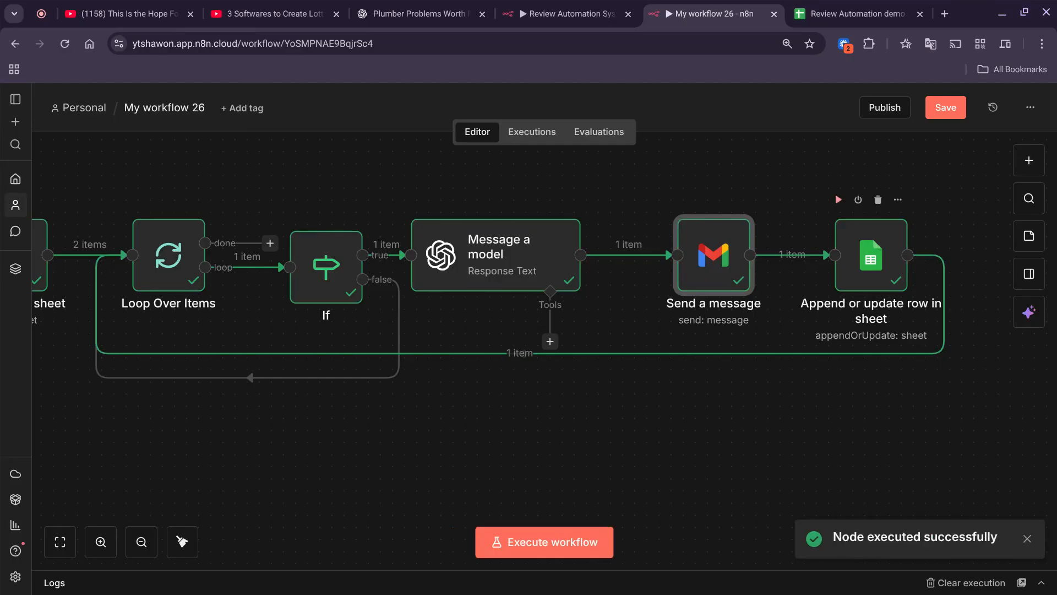
click(839, 7)
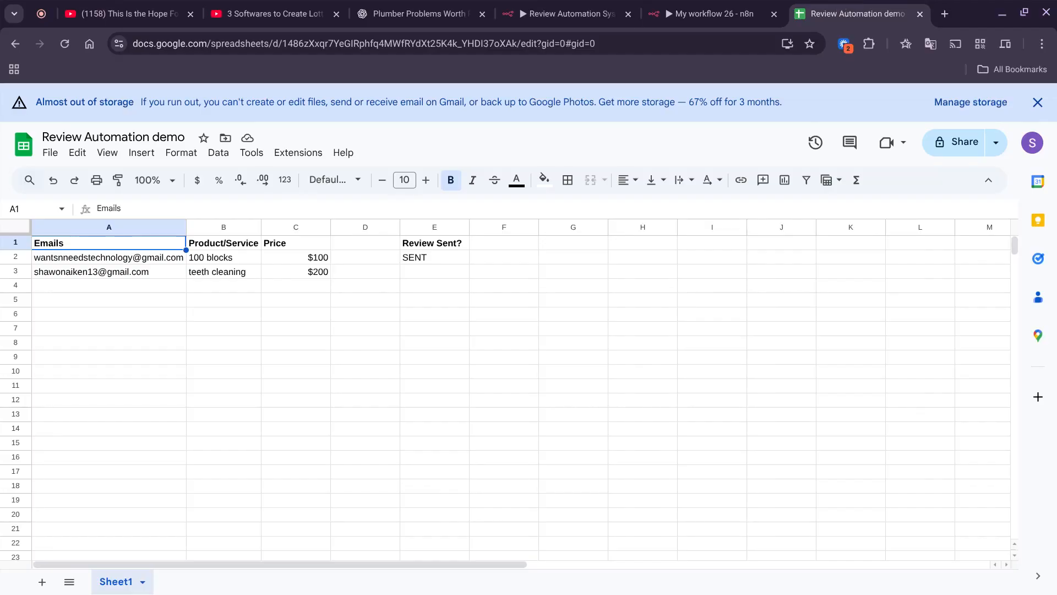
click(433, 259)
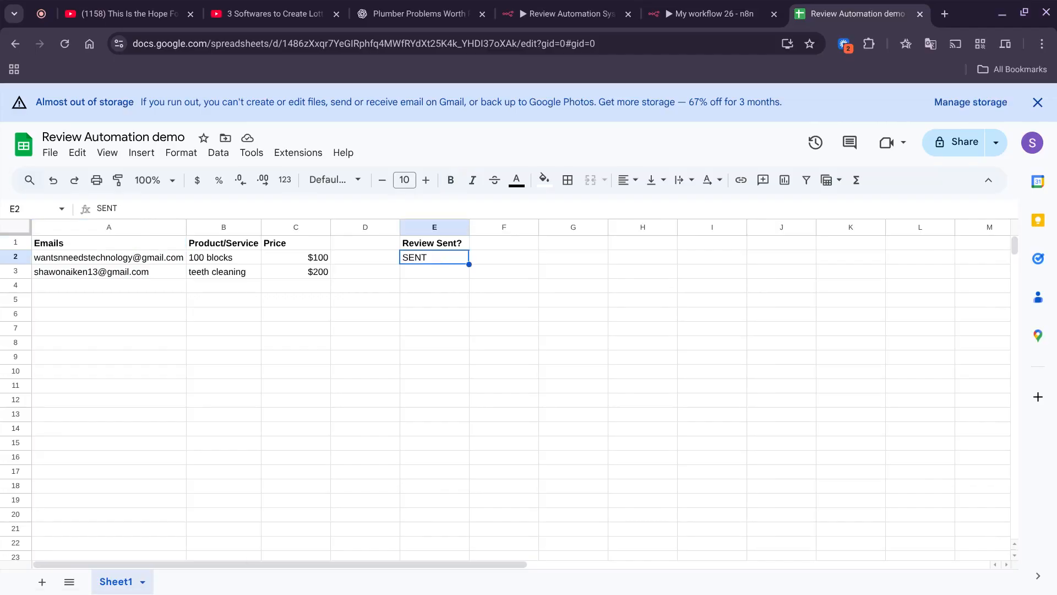
key(ctrl+shift+Tab)
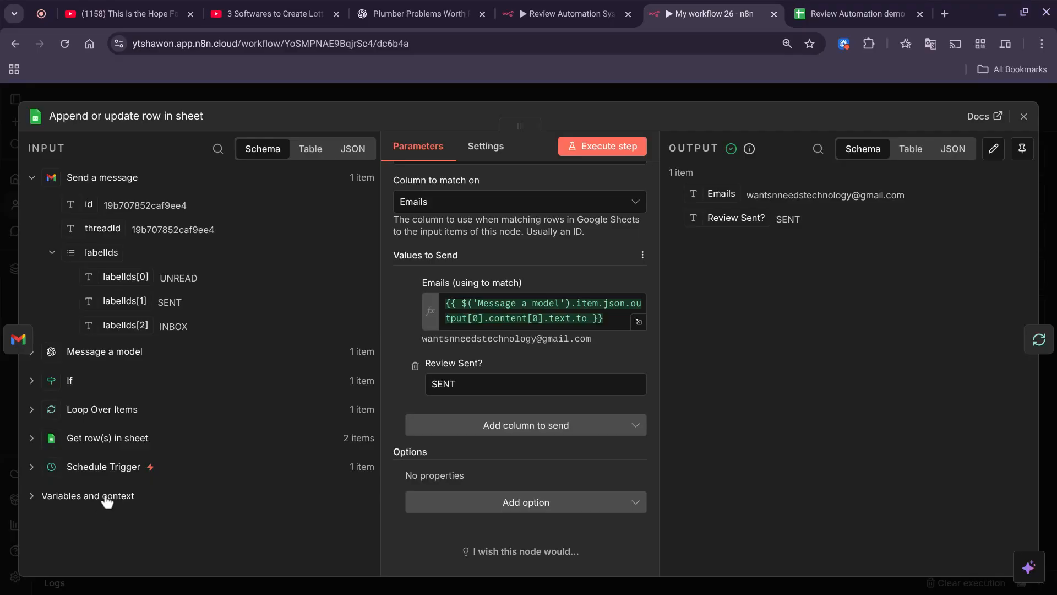
Set Review Sent? to SENT {{ $now.format('yyyy-MM-dd') }} and execute the Append or update row in sheet node.
click(488, 390)
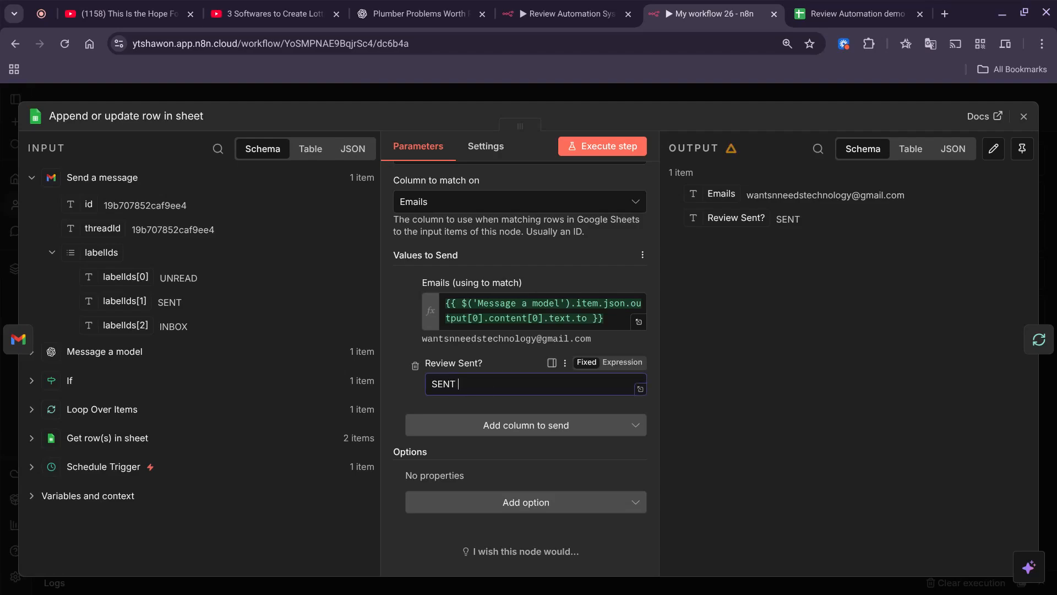
text({{ $now)
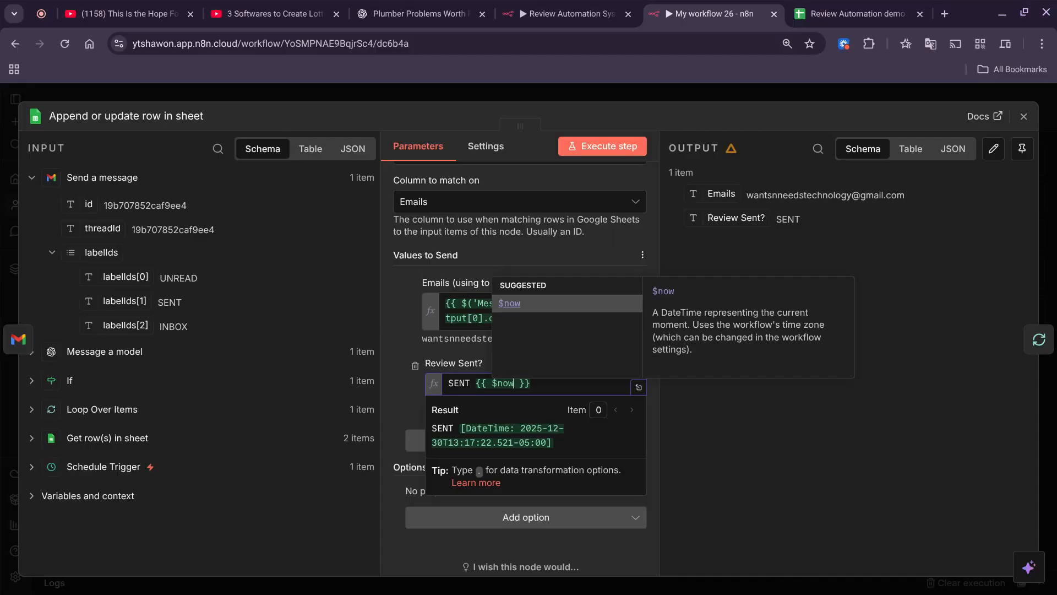
text(.fo)
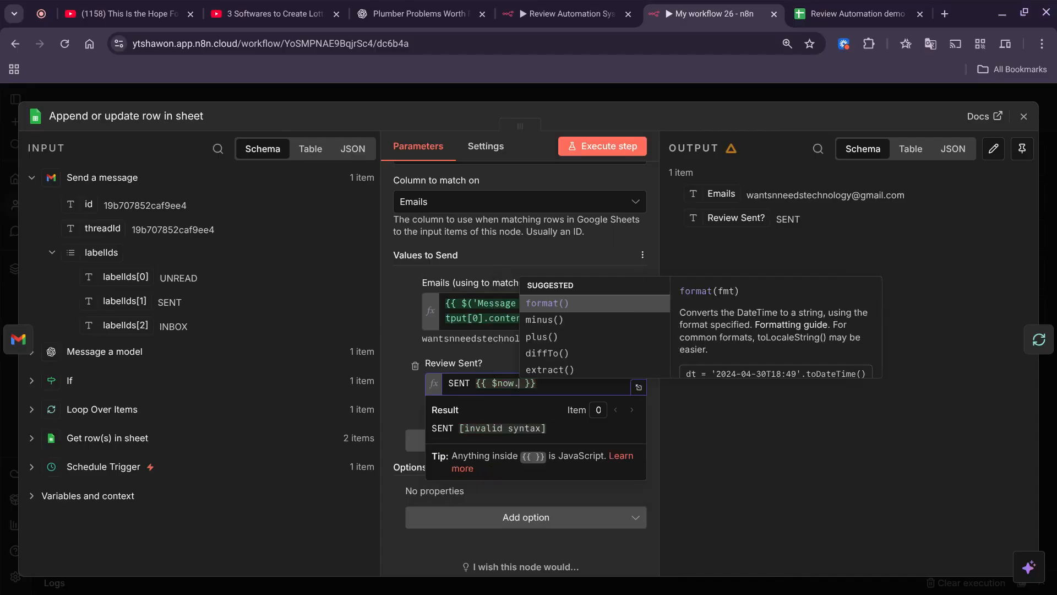
click(558, 310)
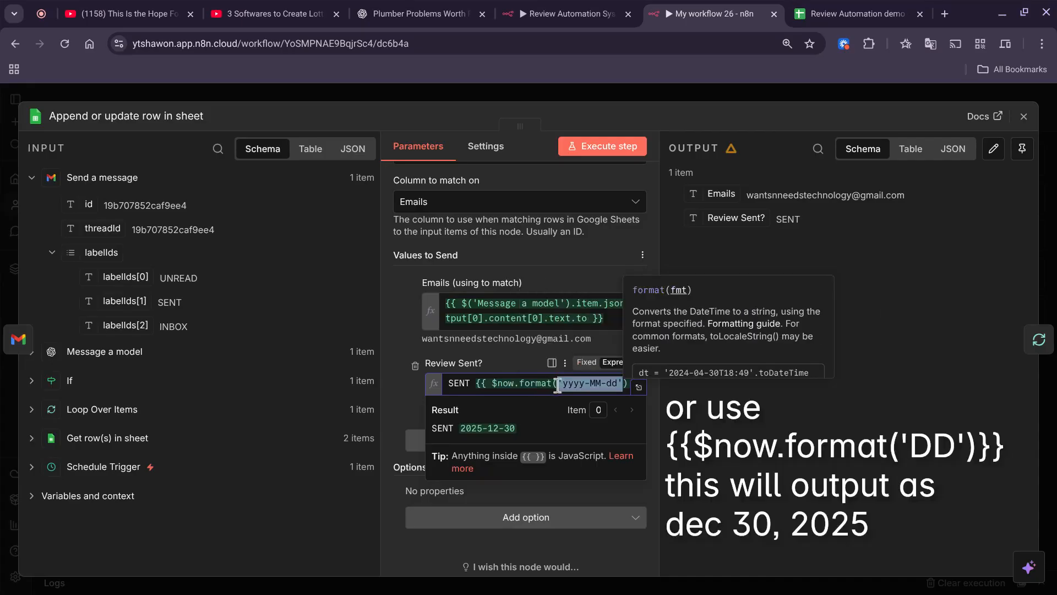
click(682, 408)
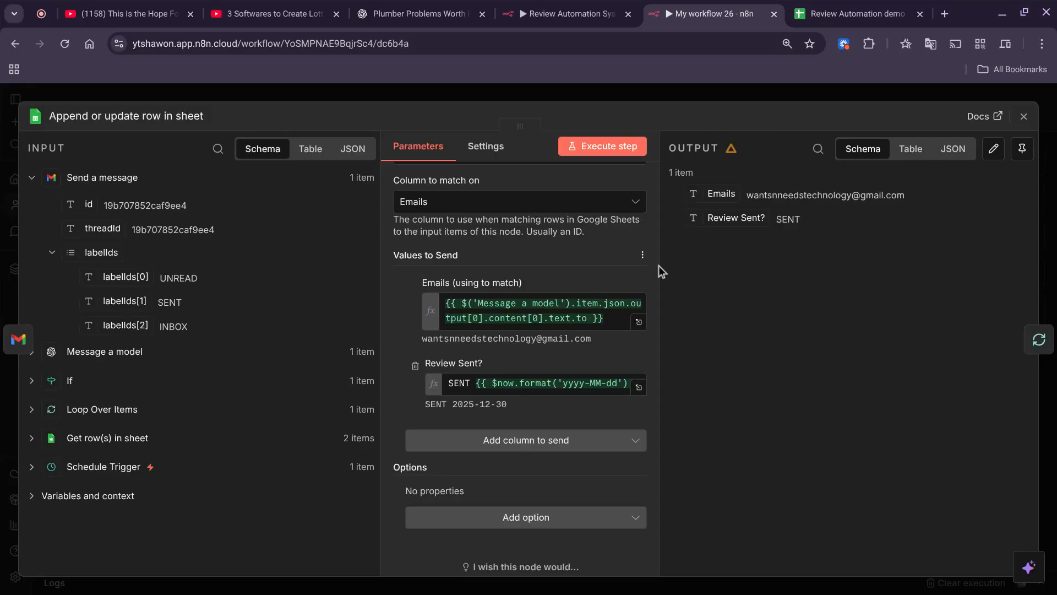
click(548, 98)
click(929, 288)
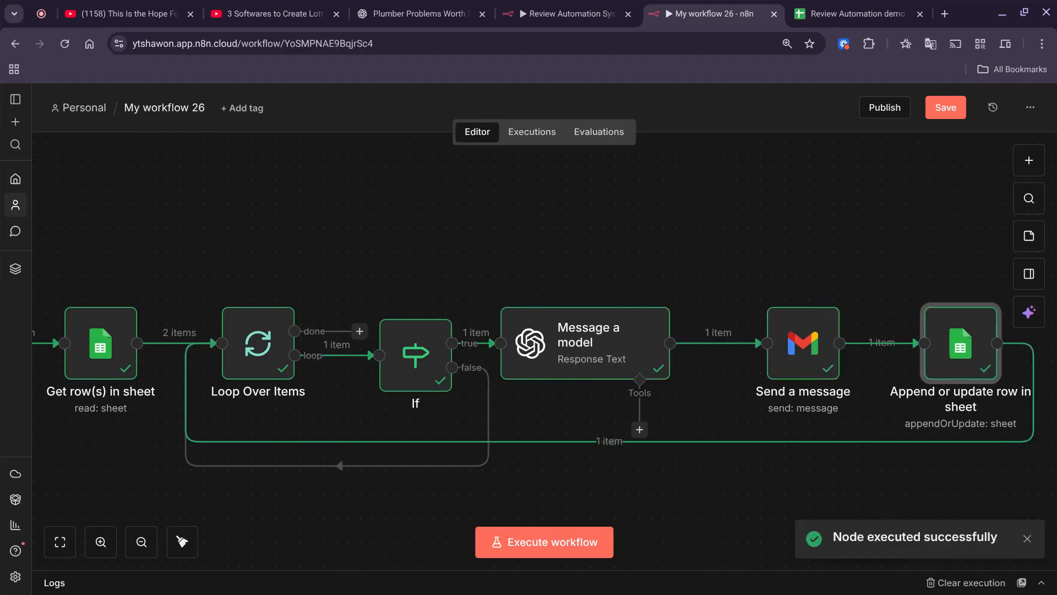
Pin the output data of the Send a message and Message a model nodes.
click(810, 361)
key(p)
click(627, 345)
key(p)
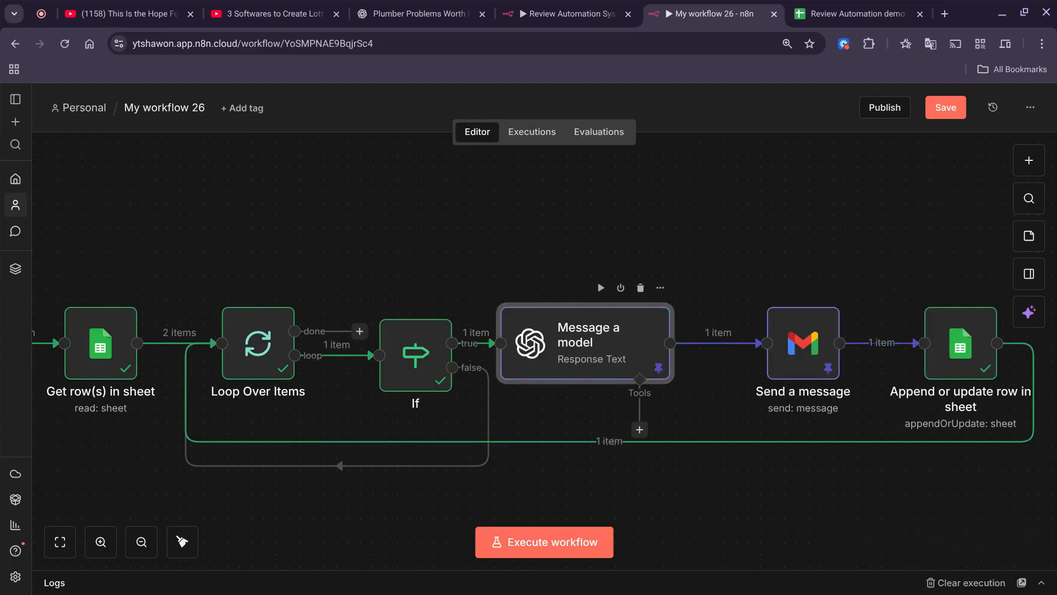
Check the Review Sent? entry in the Review Automation demo spreadsheet and save the workflow.
click(829, 1)
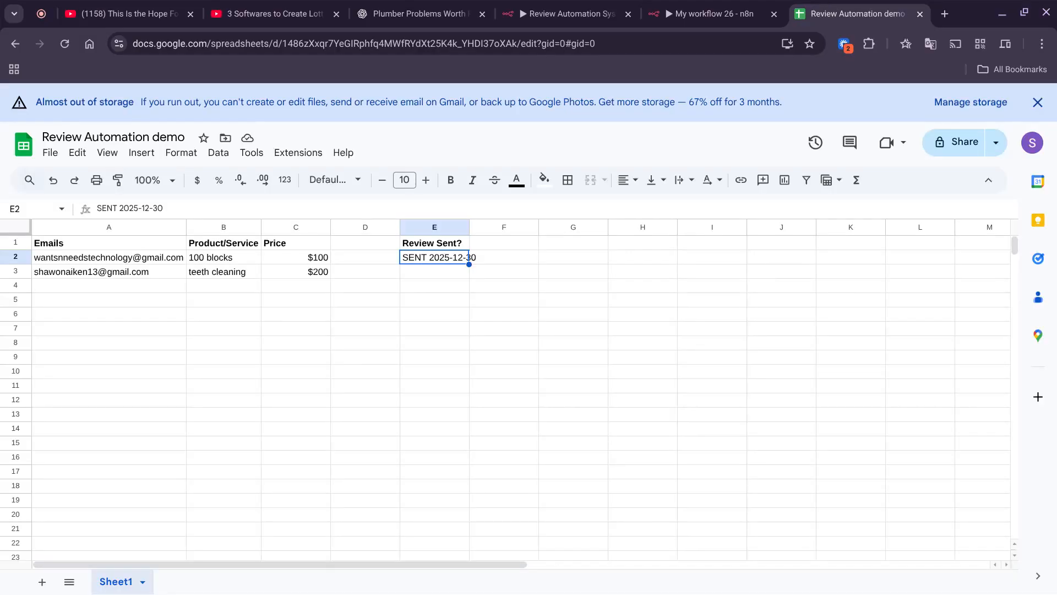
click(656, 6)
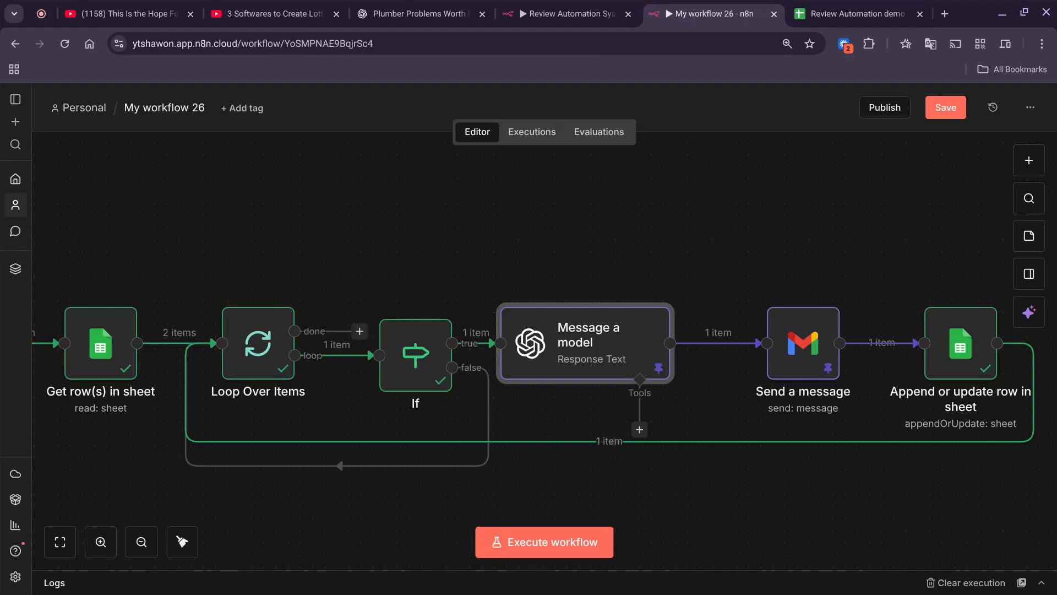
click(959, 110)
Add an Aggregate node to the done output of Loop Over Items.
mouse_move(447, 305)
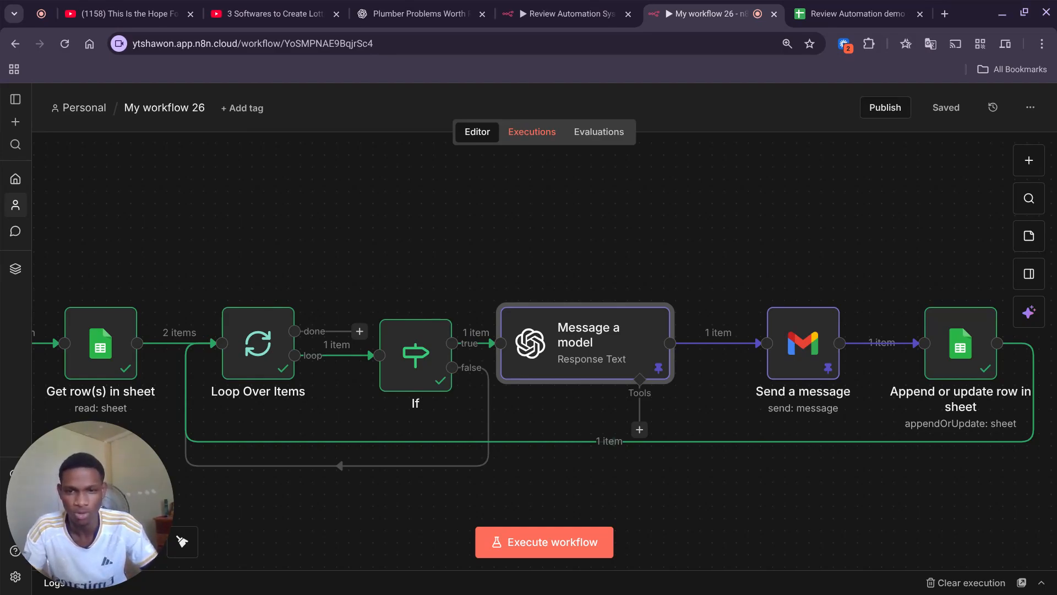
click(359, 331)
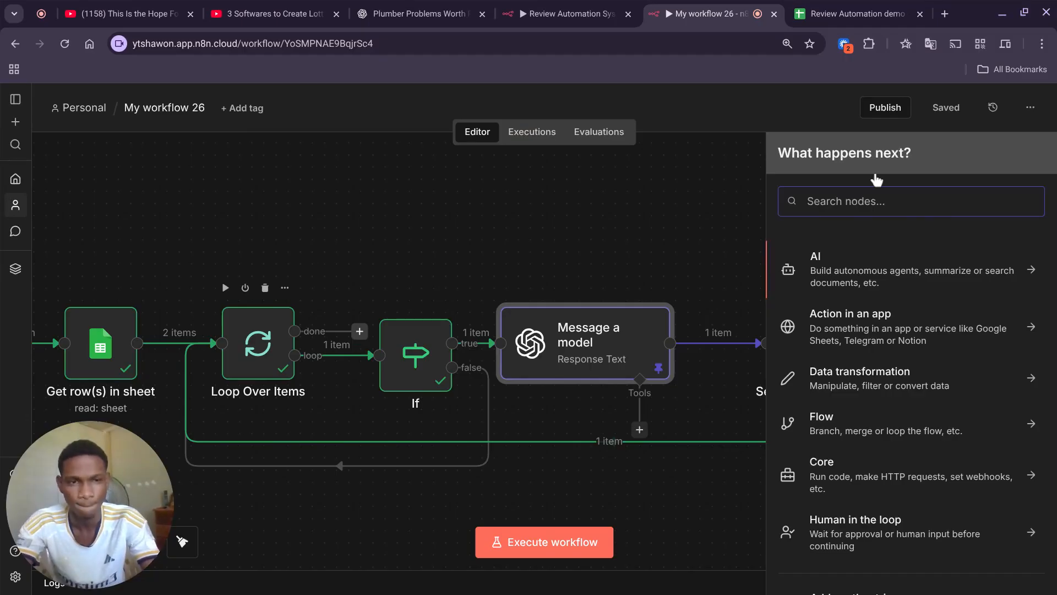
text(aggre)
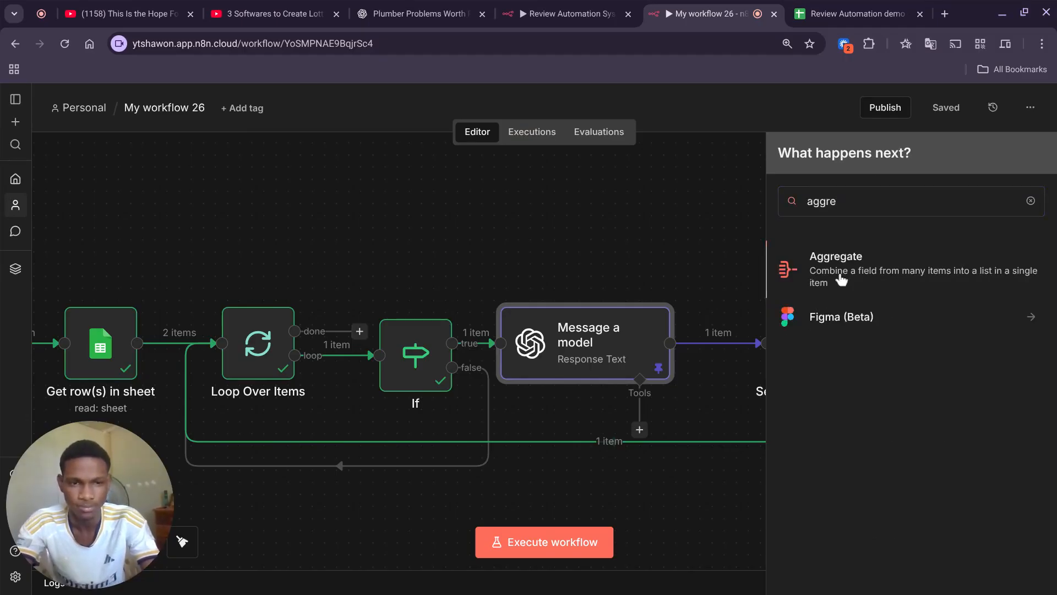
click(841, 280)
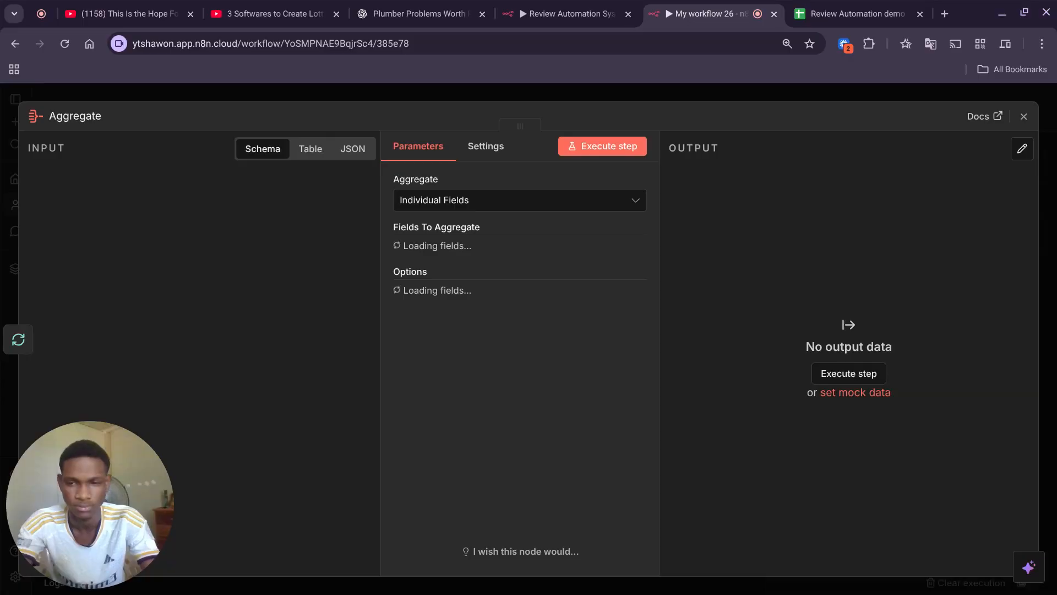
Set the node to aggregate All Item Data (Into a Single List) into the data field and execute it.
click(561, 203)
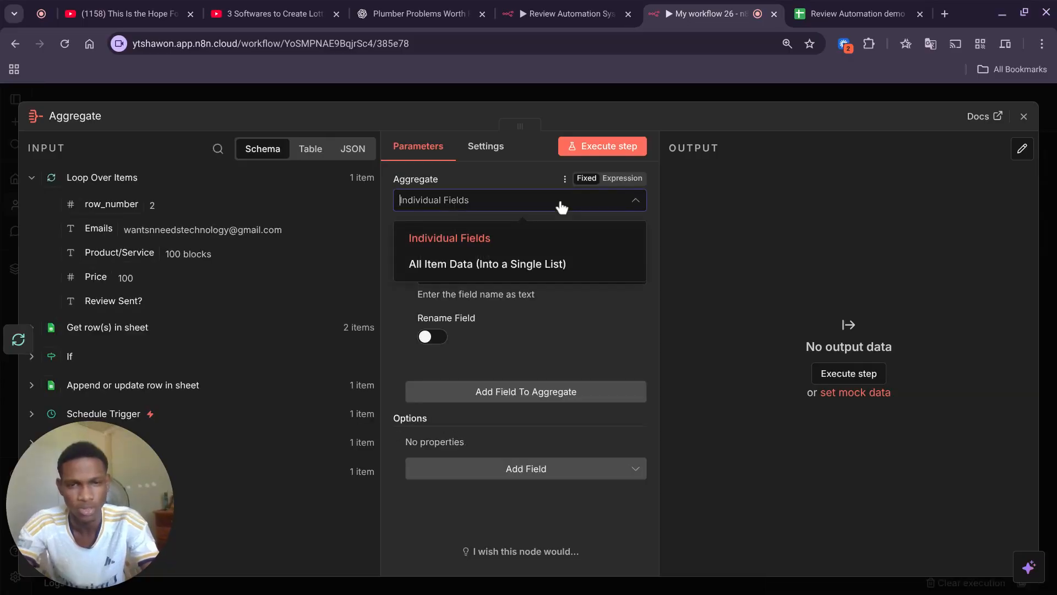
click(528, 265)
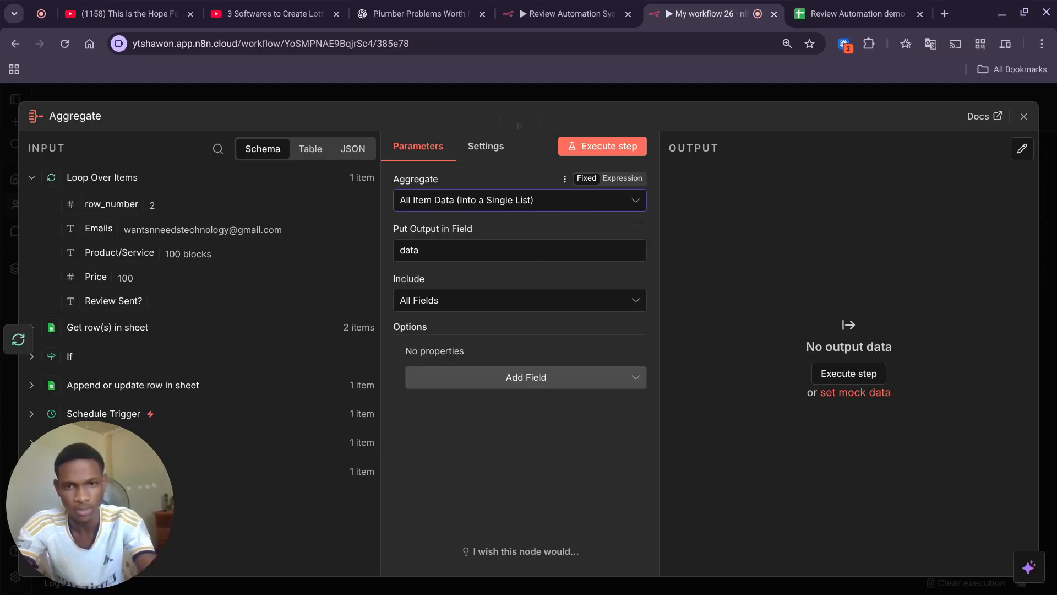
click(482, 253)
click(576, 151)
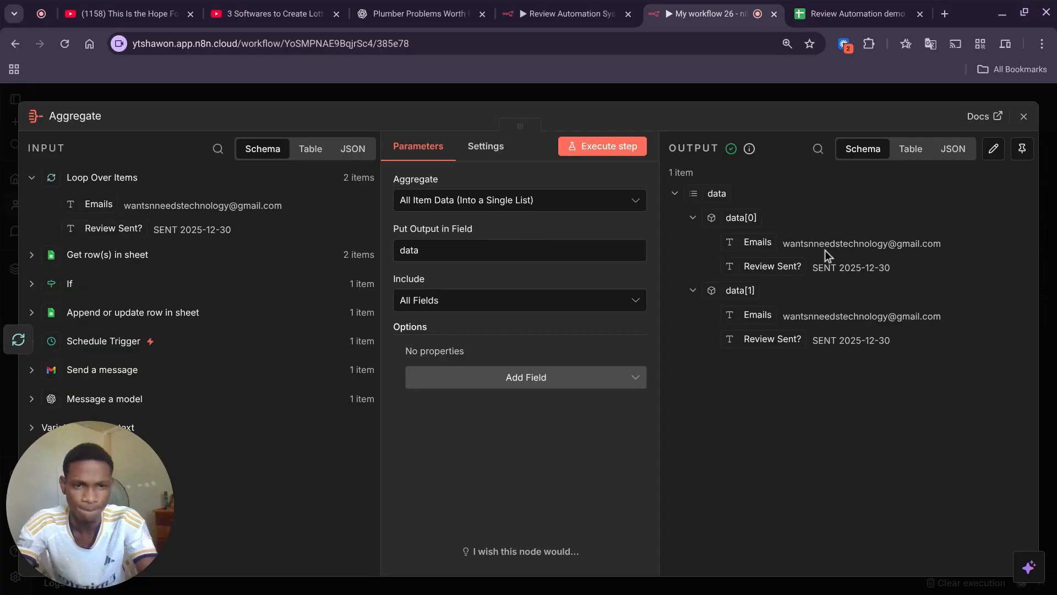
click(587, 97)
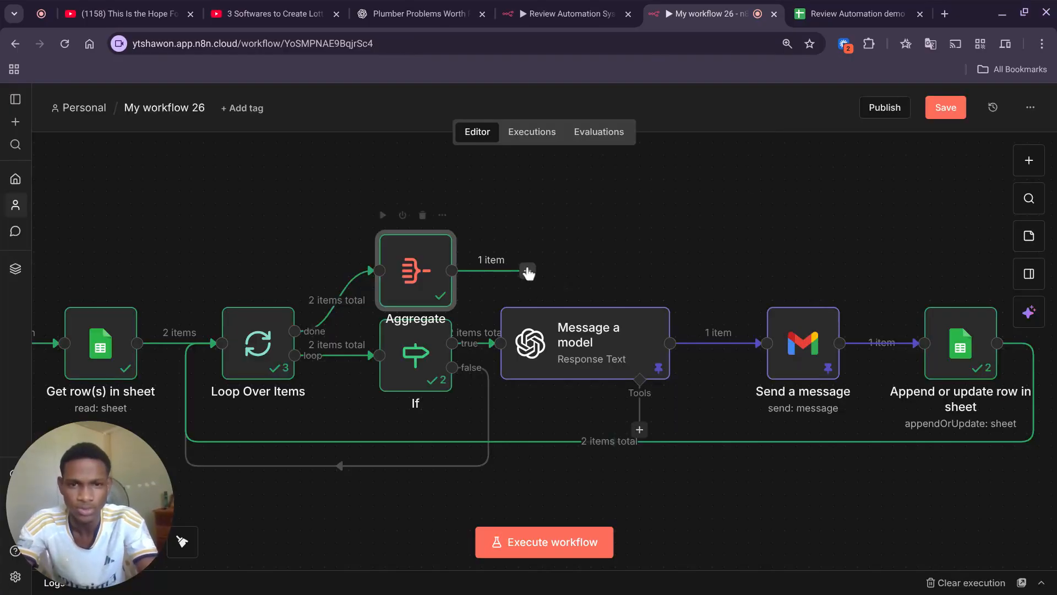
Move the Aggregate node further above the If node and add an OpenAI Message a model node to its output.
drag(416, 275, 416, 239)
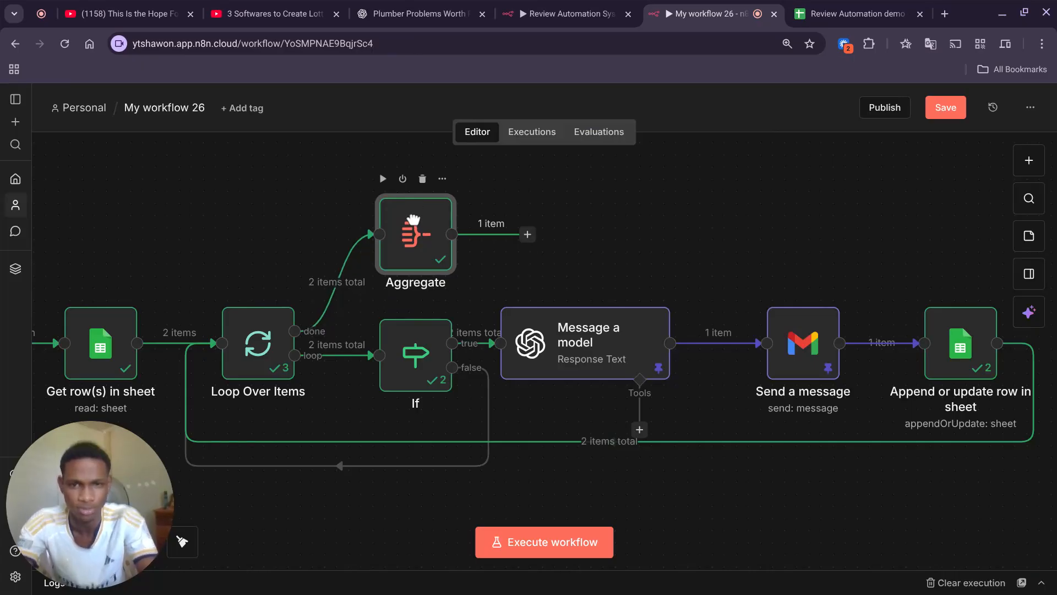
click(527, 234)
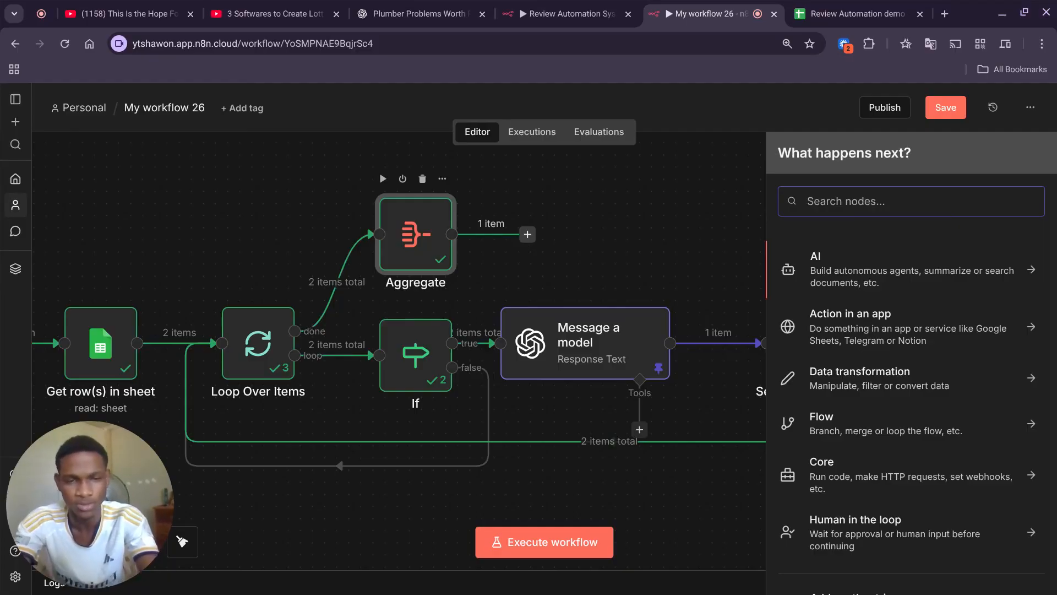
text(open)
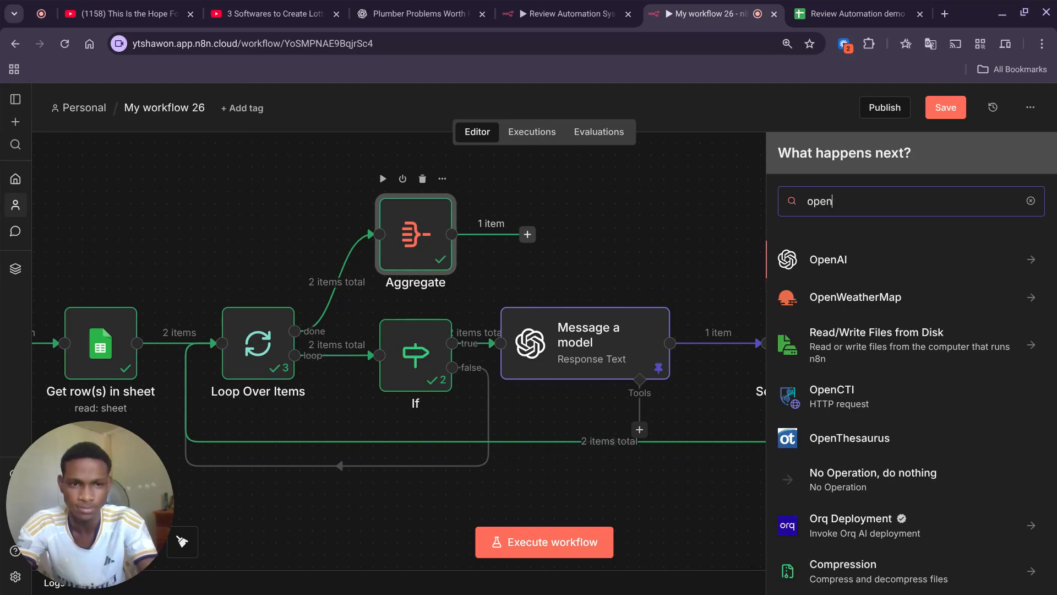
click(839, 258)
click(840, 319)
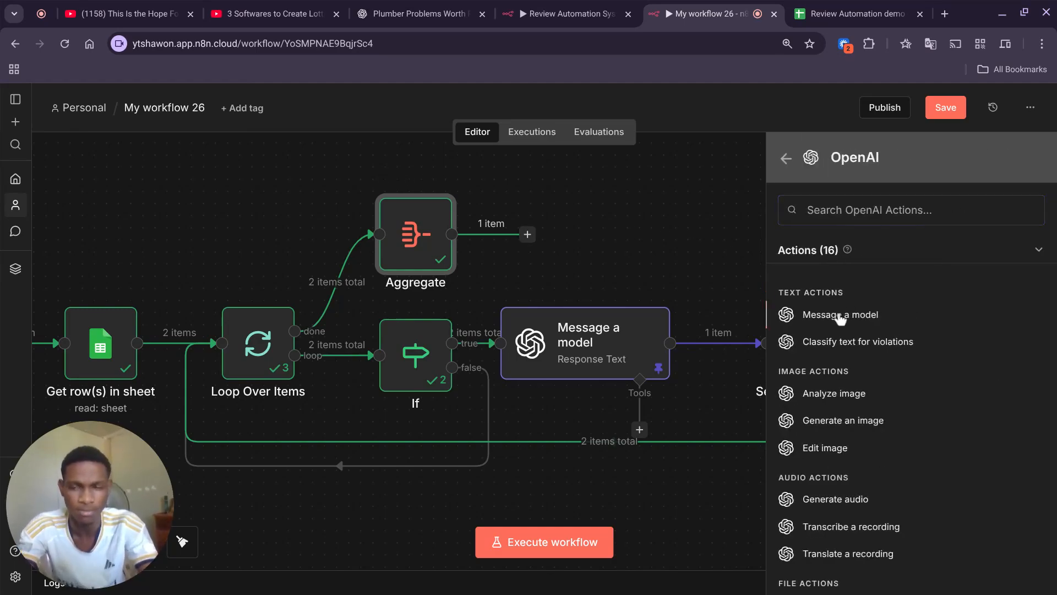
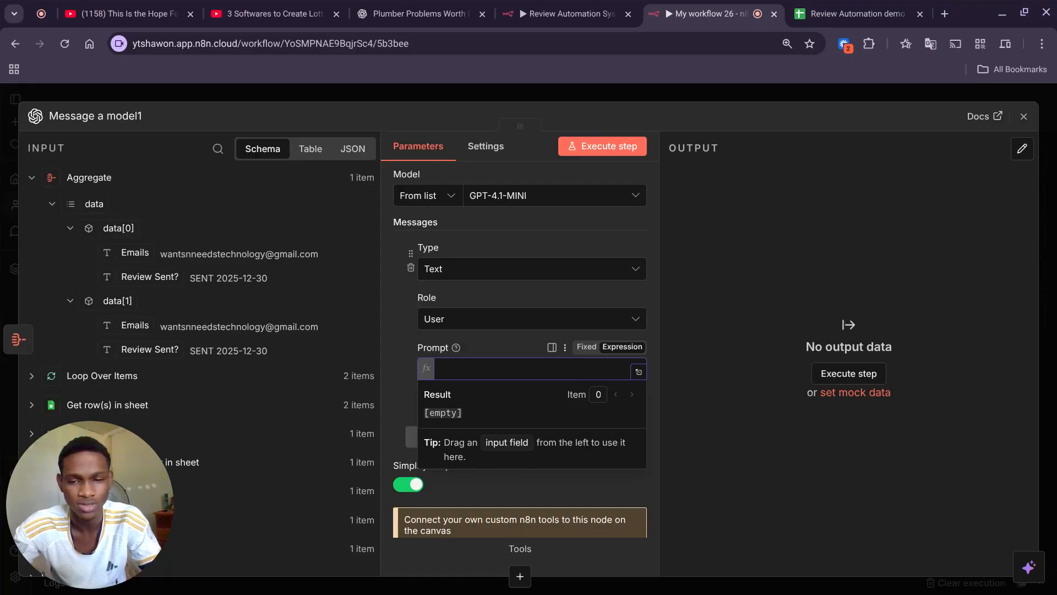
Set Message a model1's user prompt to the expression {{ JSON.stringify ($json.data) }} using the Aggregate node's data list.
text({{ )
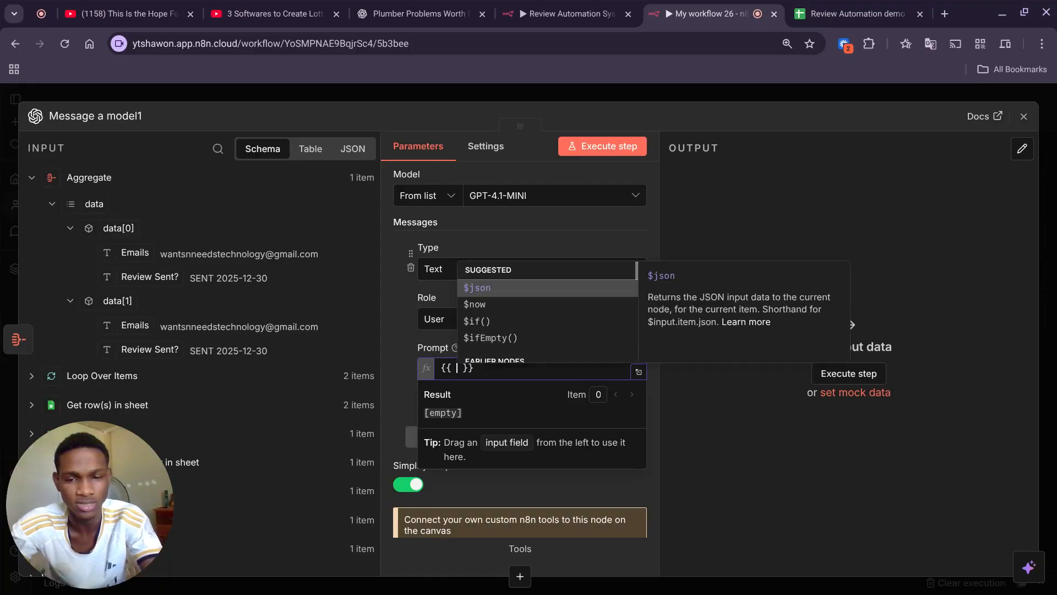
text(Jo)
key(BackSpace)
text(SON.stri)
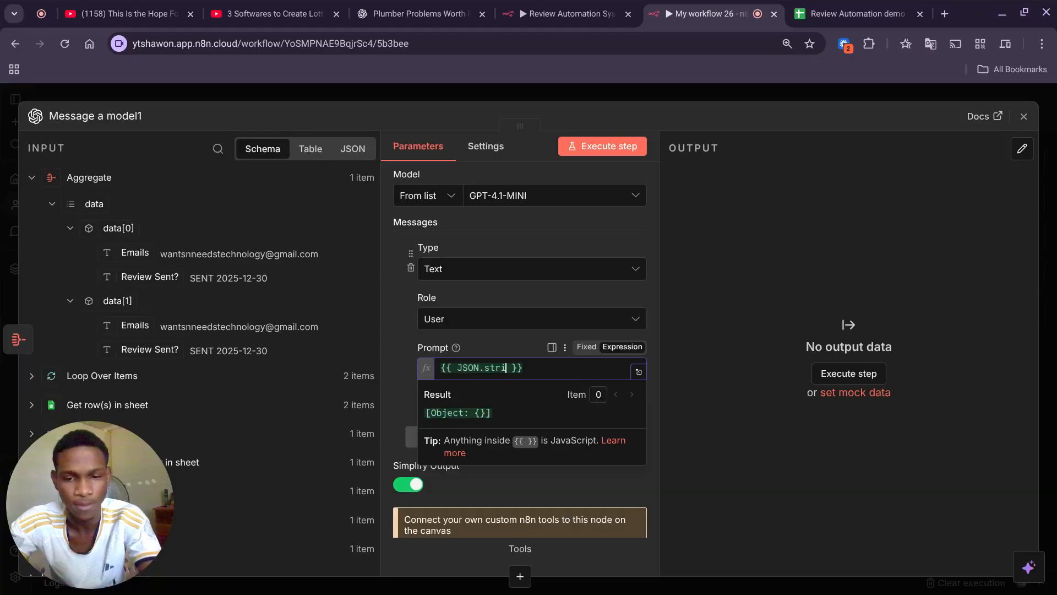
text(ngify)
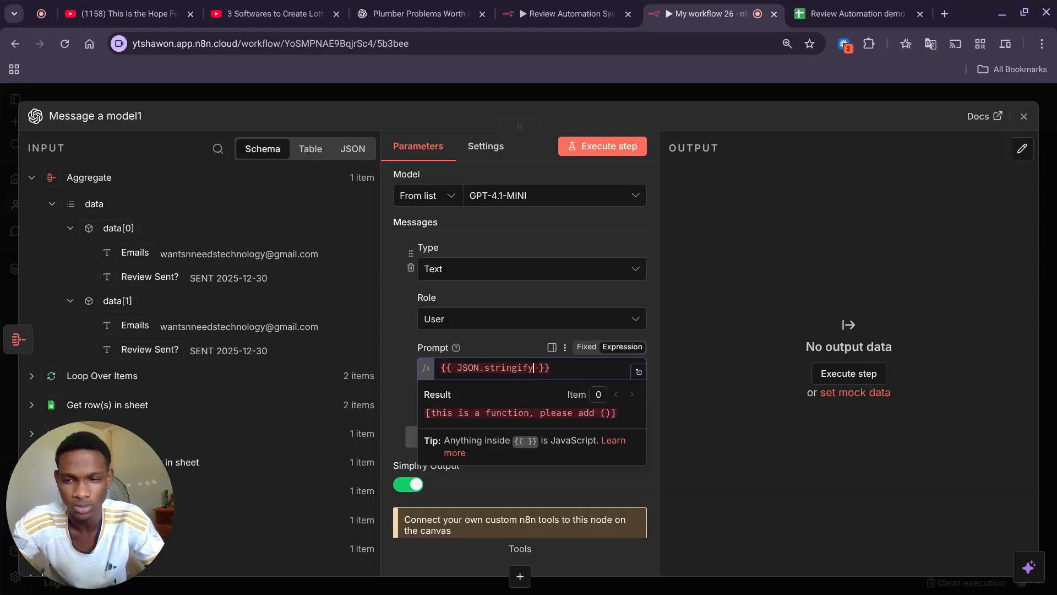
drag(89, 215, 540, 364)
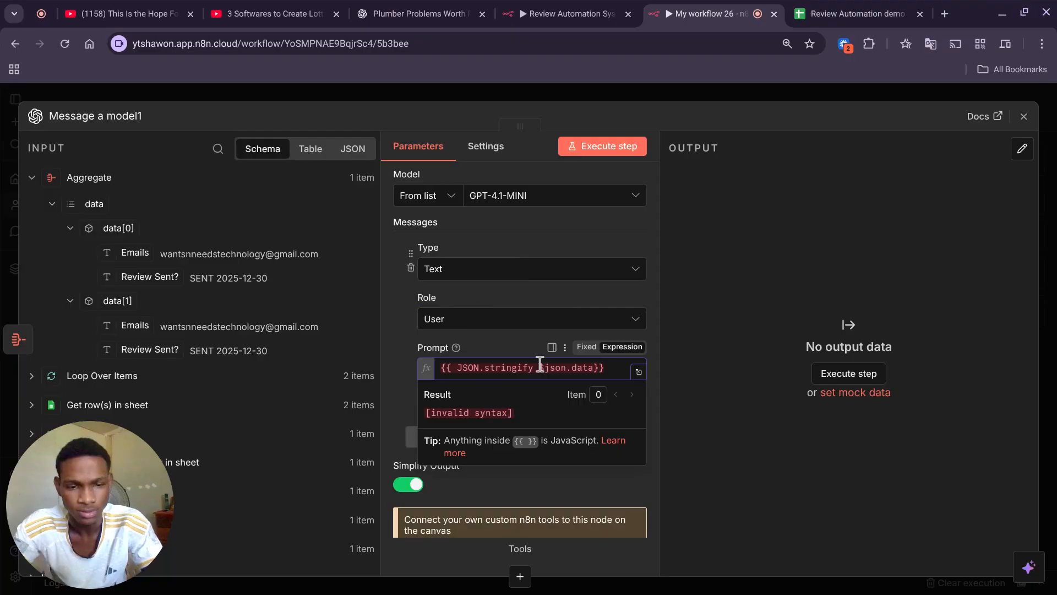
click(540, 367)
text(()
key(Right)
key(Right)
key(Right)
key(Right)
key(Right)
key(Right)
key(Right)
key(Right)
key(Right)
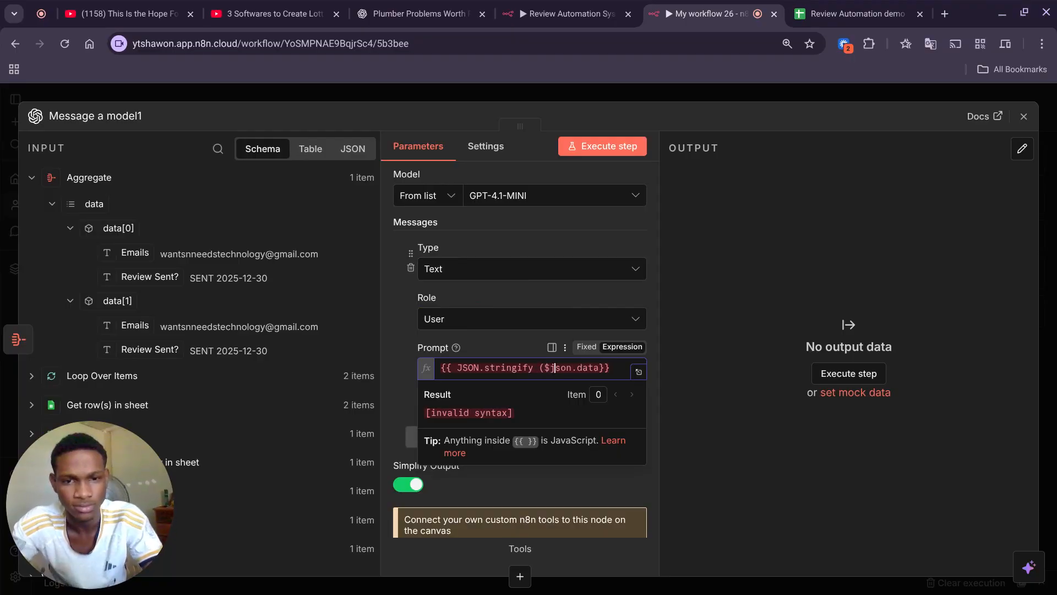
key(Right)
text())
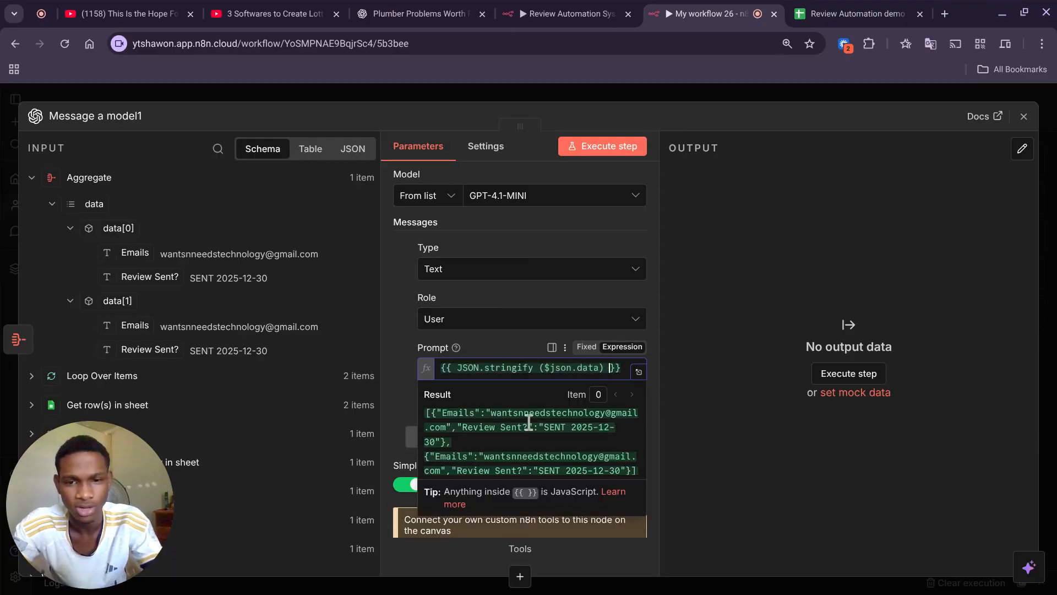
Add the Output Format option to Message a model1 with its type set to JSON Object.
scroll(529, 422, down, 1)
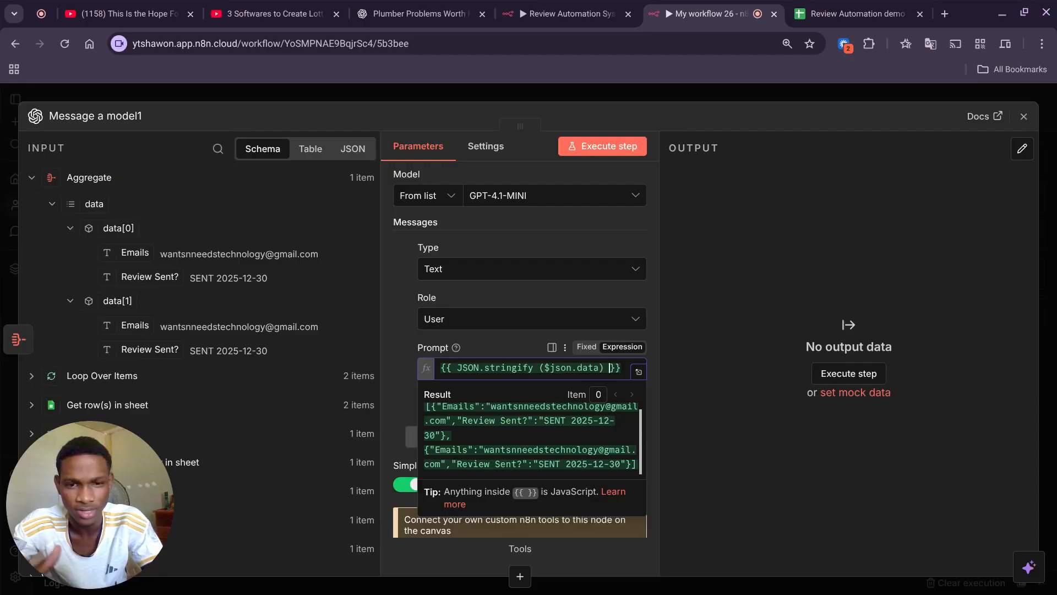
scroll(531, 438, up, 1)
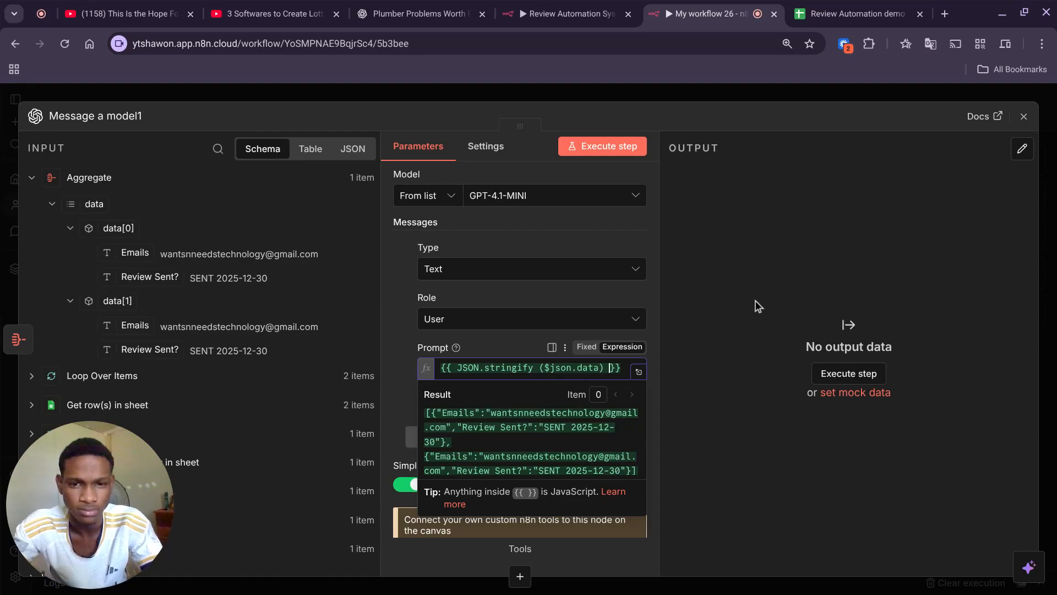
click(474, 313)
scroll(475, 331, down, 4)
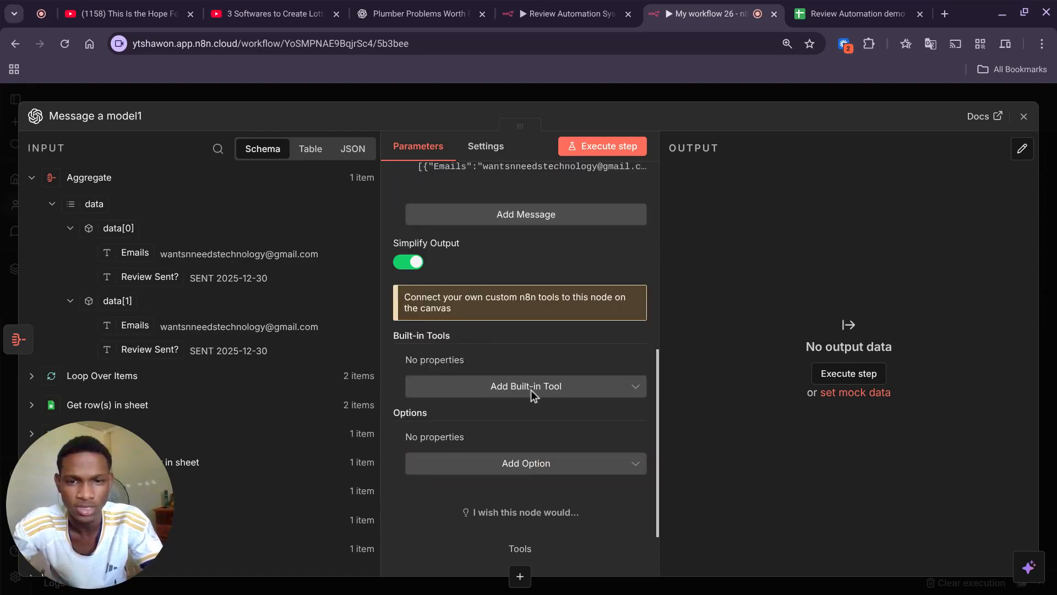
click(485, 463)
scroll(488, 333, down, 2)
scroll(488, 335, down, 5)
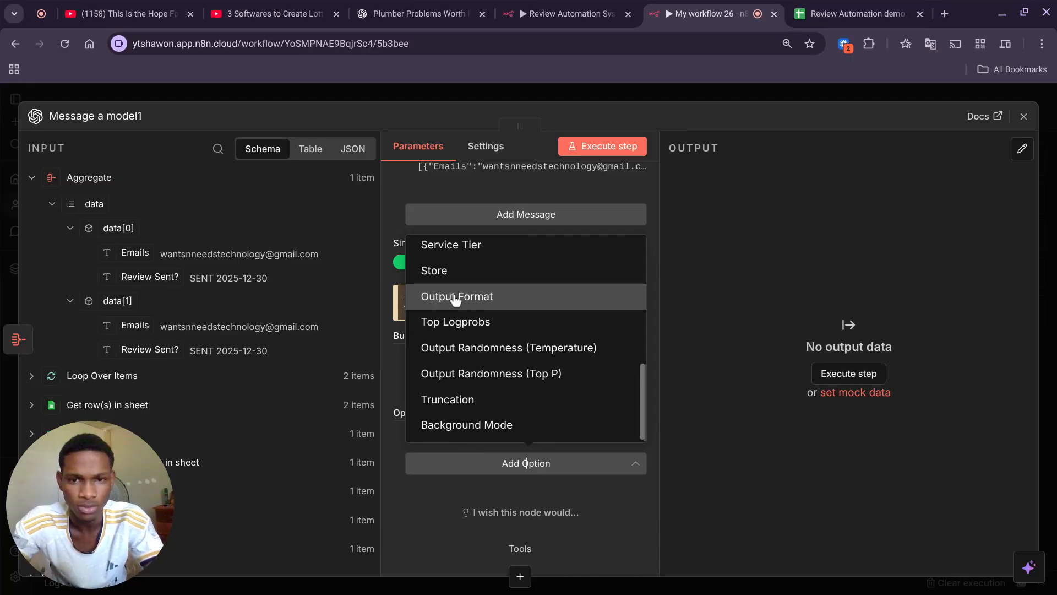
click(455, 299)
scroll(620, 427, down, 2)
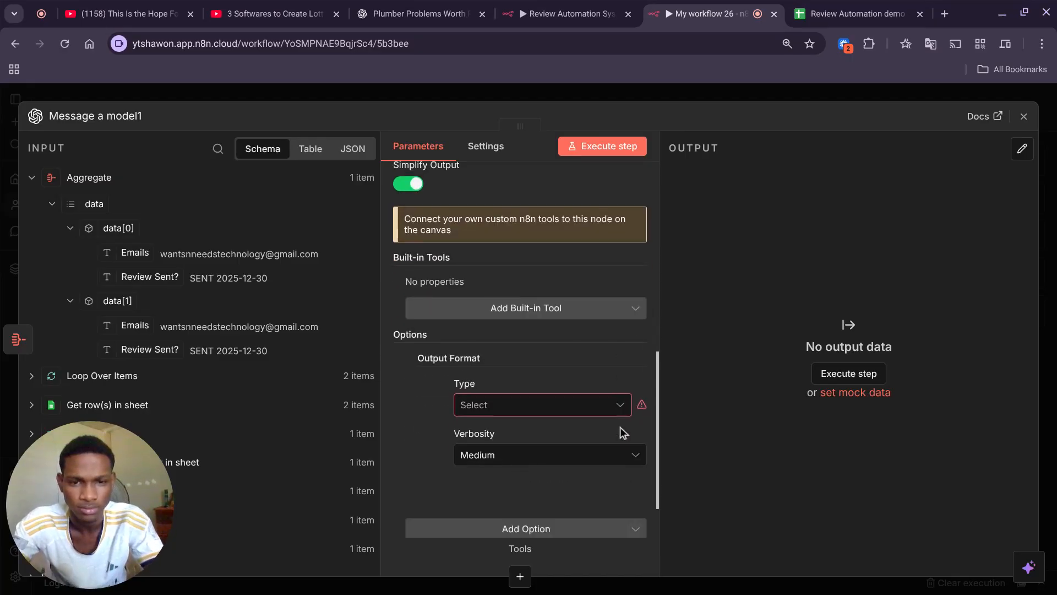
click(567, 399)
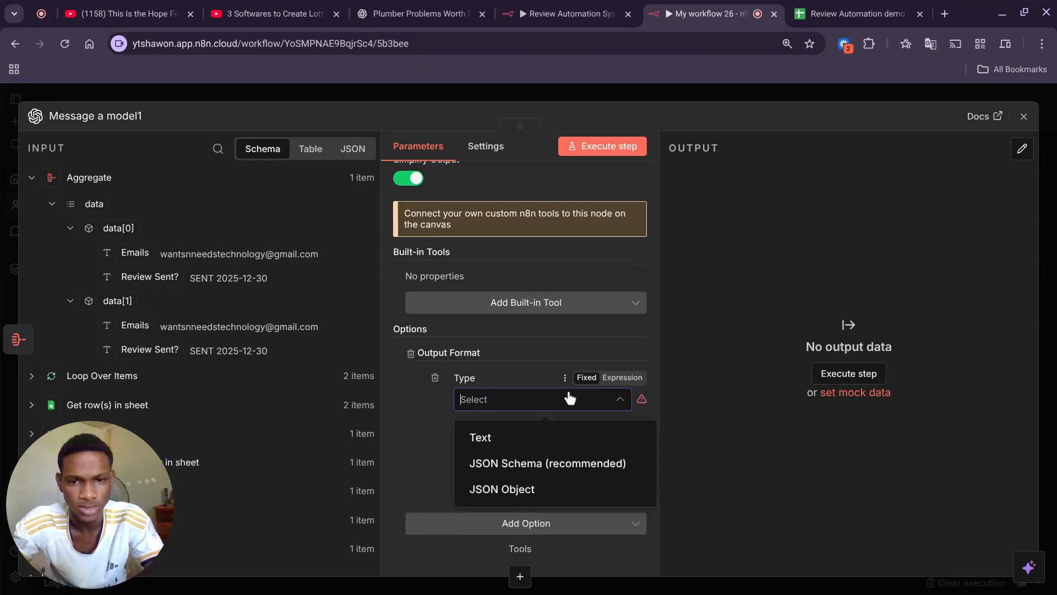
click(518, 488)
scroll(515, 483, up, 3)
key(Escape)
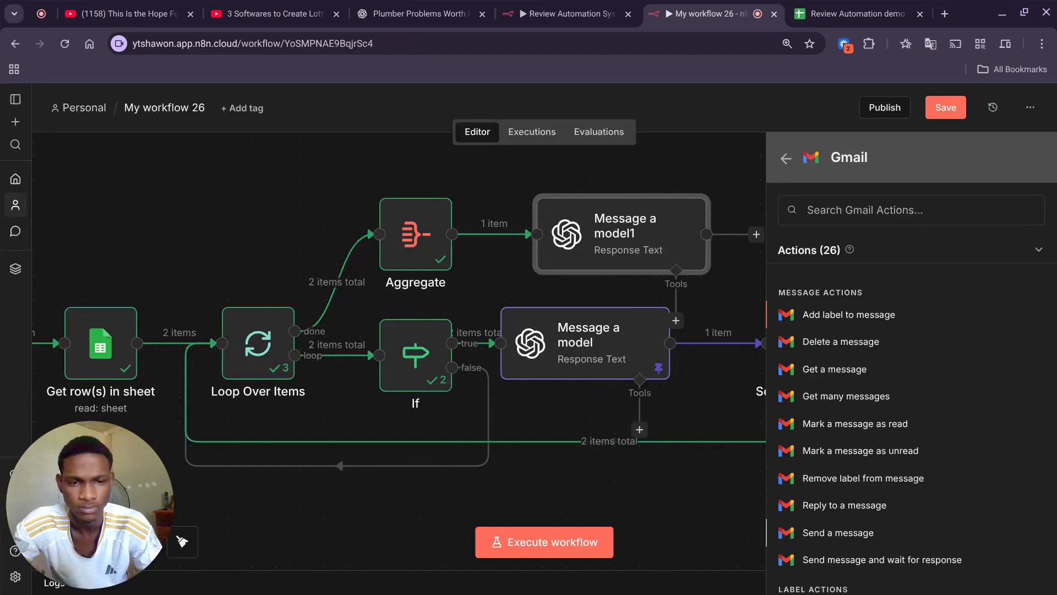
Add a Gmail Send a message node after Message a model1 and set its email type to Text.
click(838, 533)
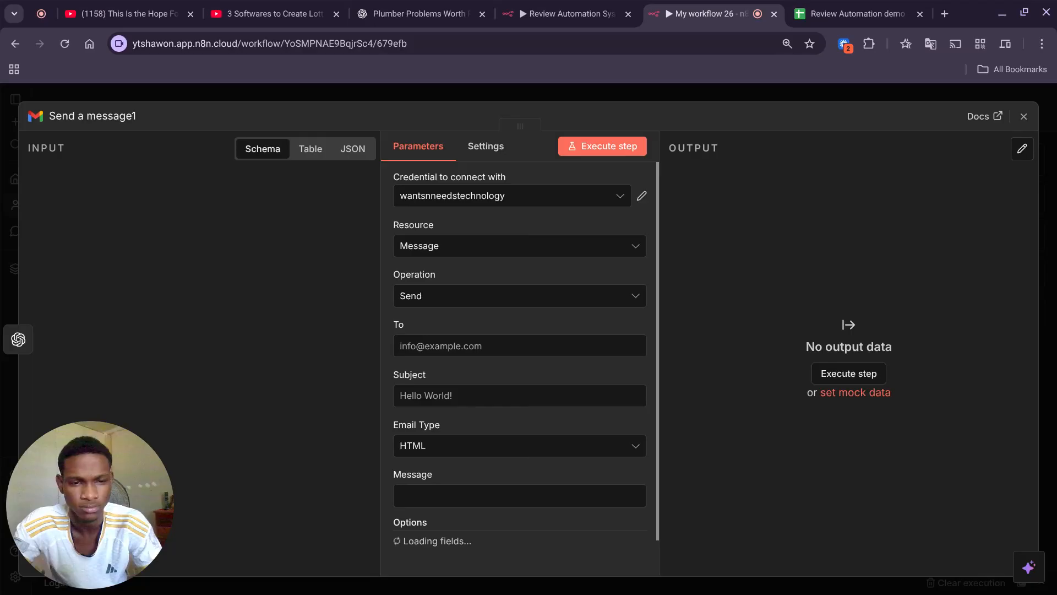
click(580, 444)
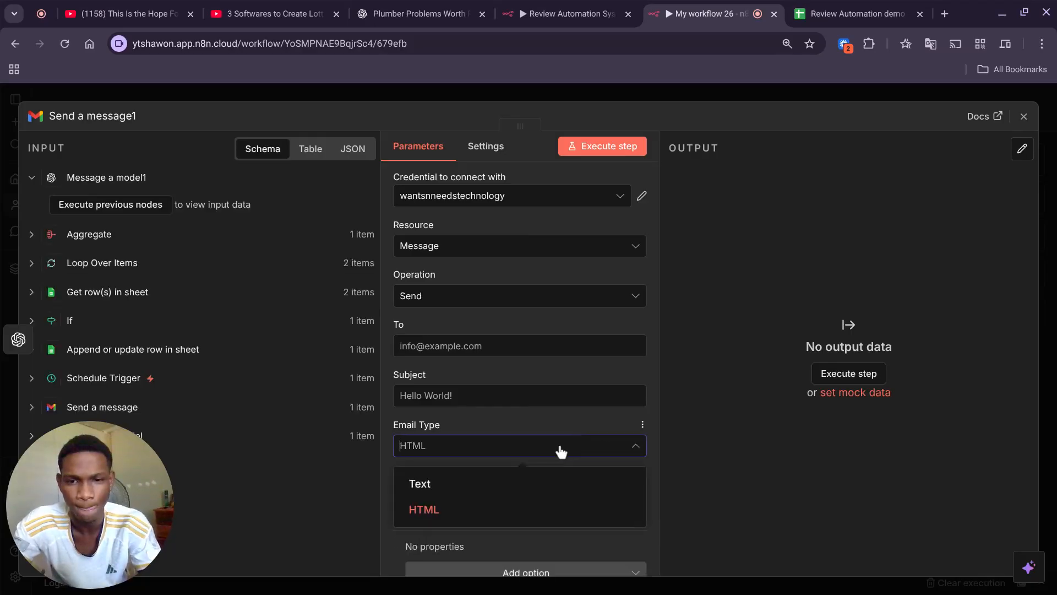
click(444, 483)
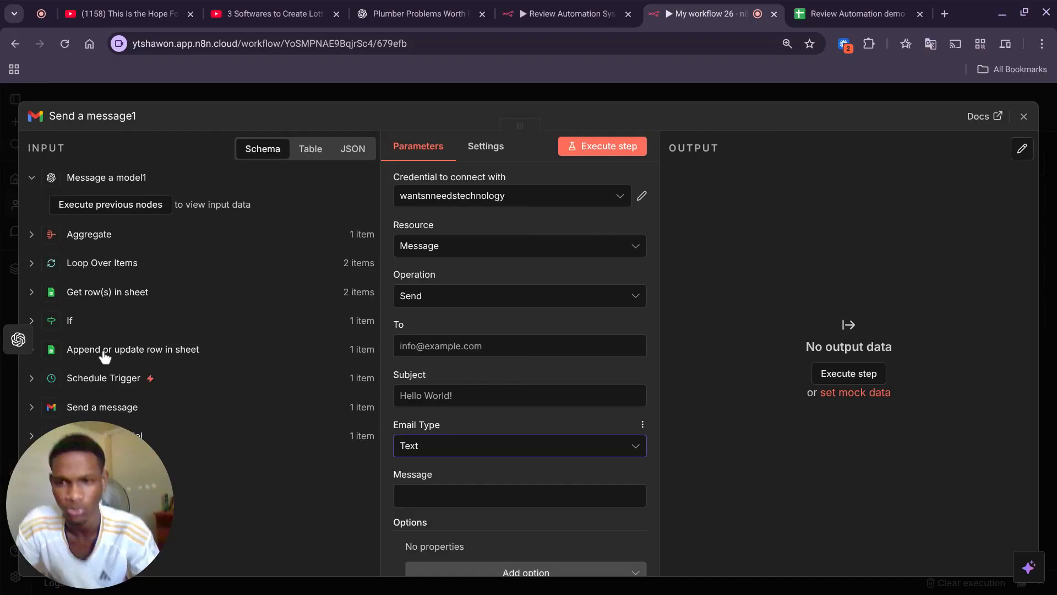
Give Message a model1 a System text message containing the review automation manager prompt and open that prompt in the expanded expression editor.
click(27, 342)
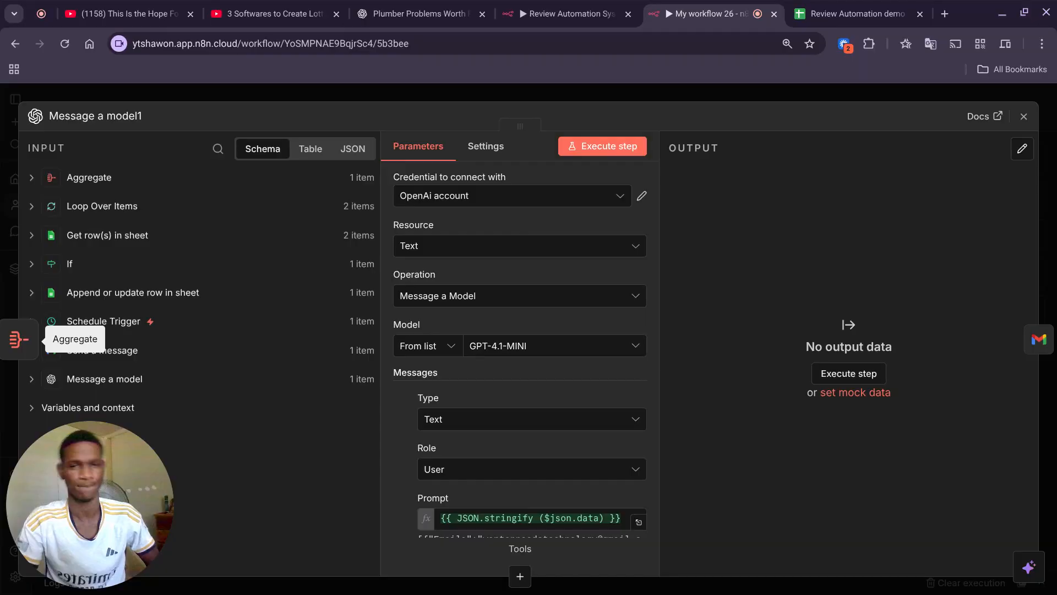
scroll(633, 550, down, 4)
key(ctrl+z)
key(ctrl+z)
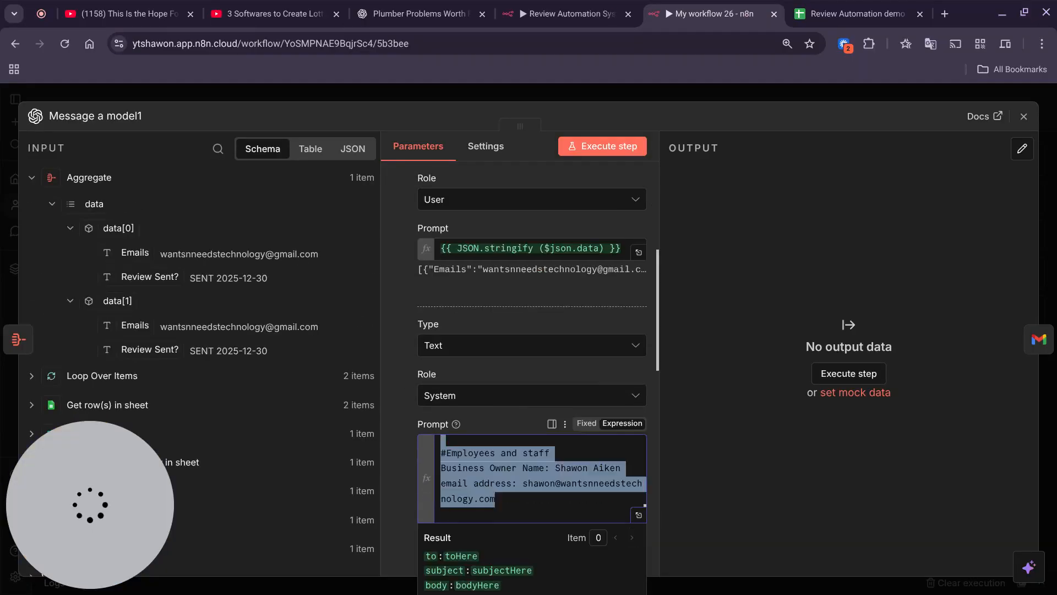
scroll(581, 543, down, 2)
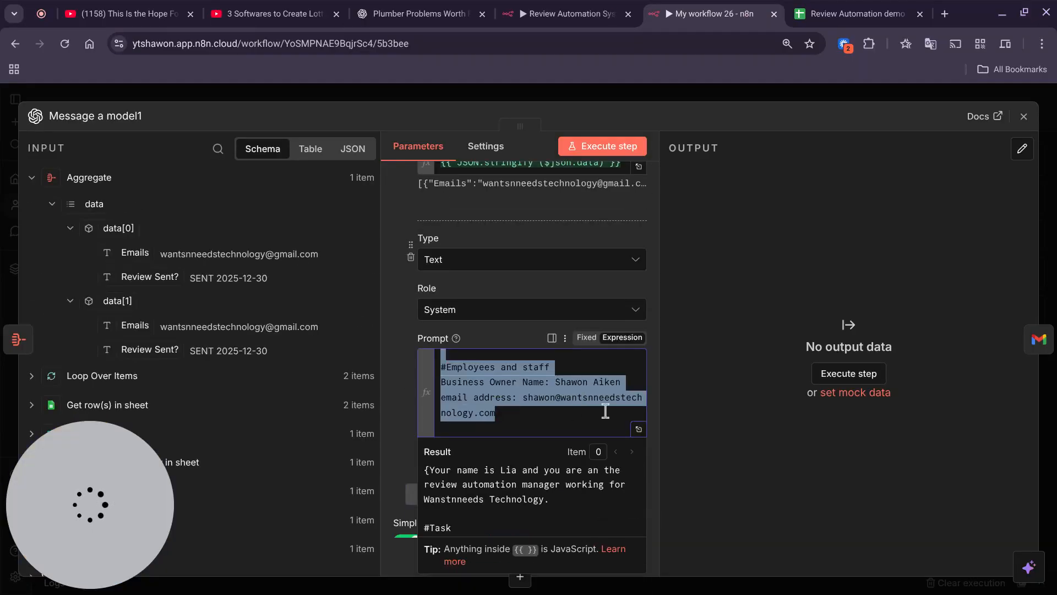
click(639, 429)
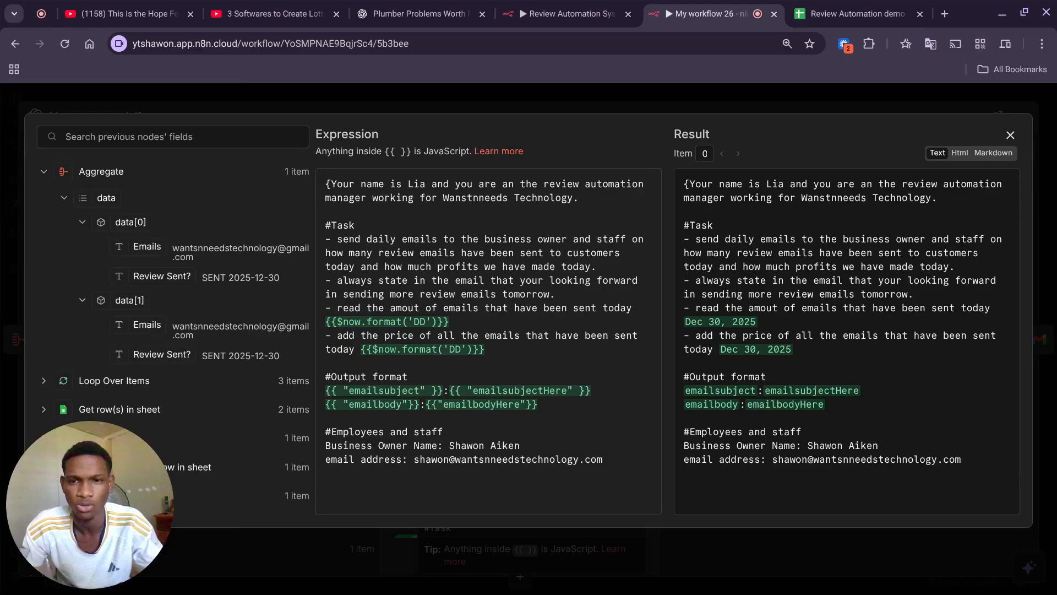
Remove the stray brace at the start of the system prompt and add the line {{ "to"}}:{{ "toHere" }} under #Output format.
click(330, 186)
key(BackSpace)
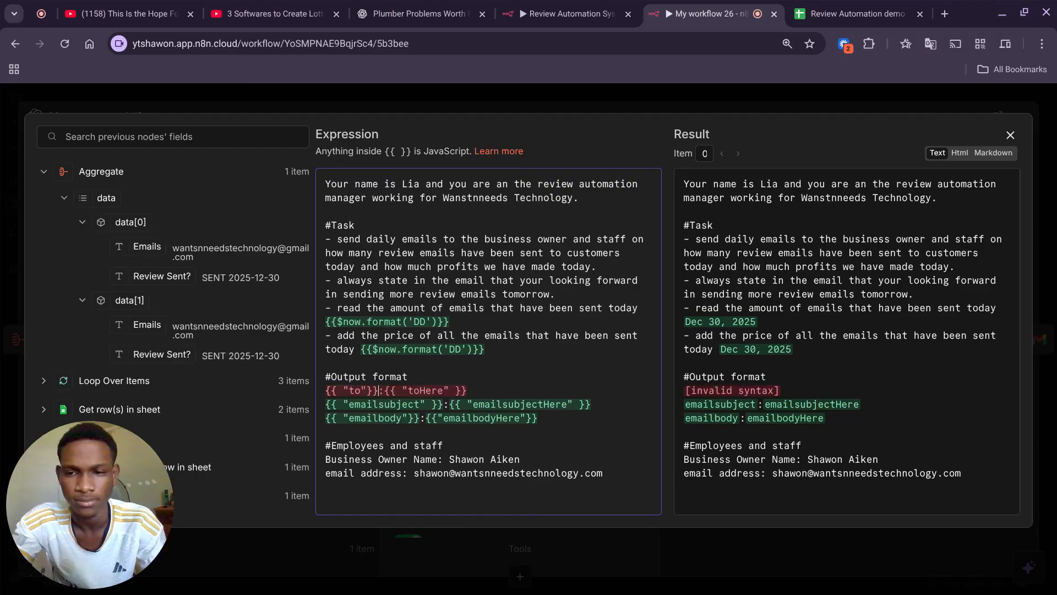
text(}}:{{ "toHere" }})
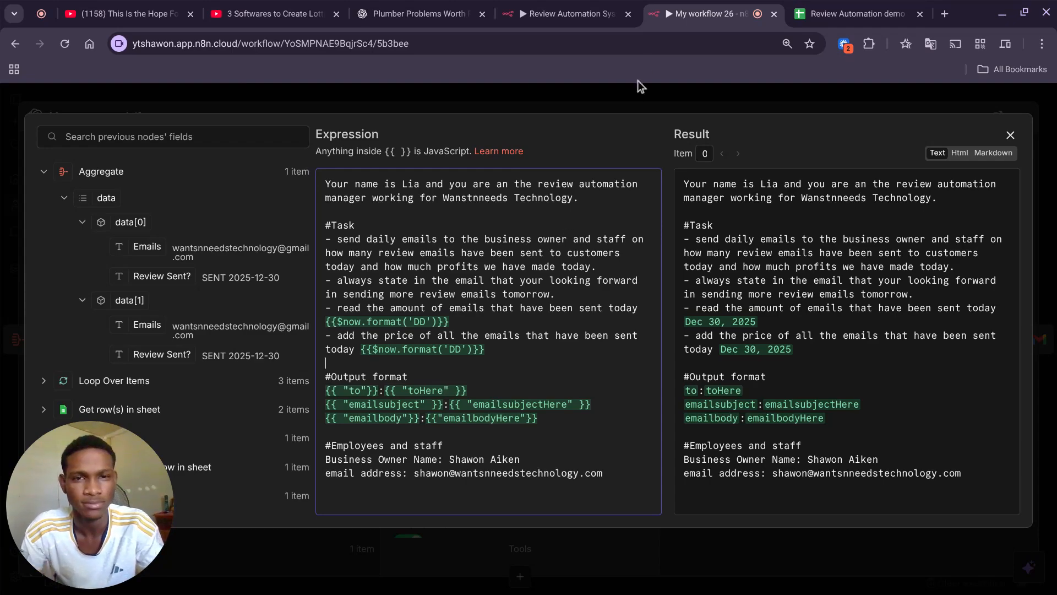
click(632, 102)
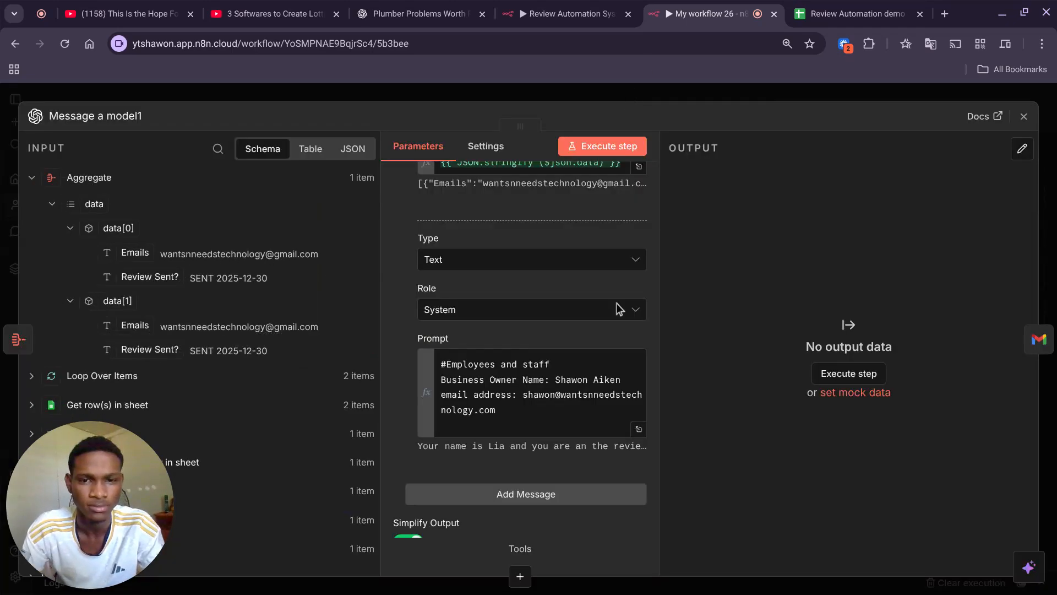
scroll(550, 417, down, 4)
scroll(550, 417, up, 2)
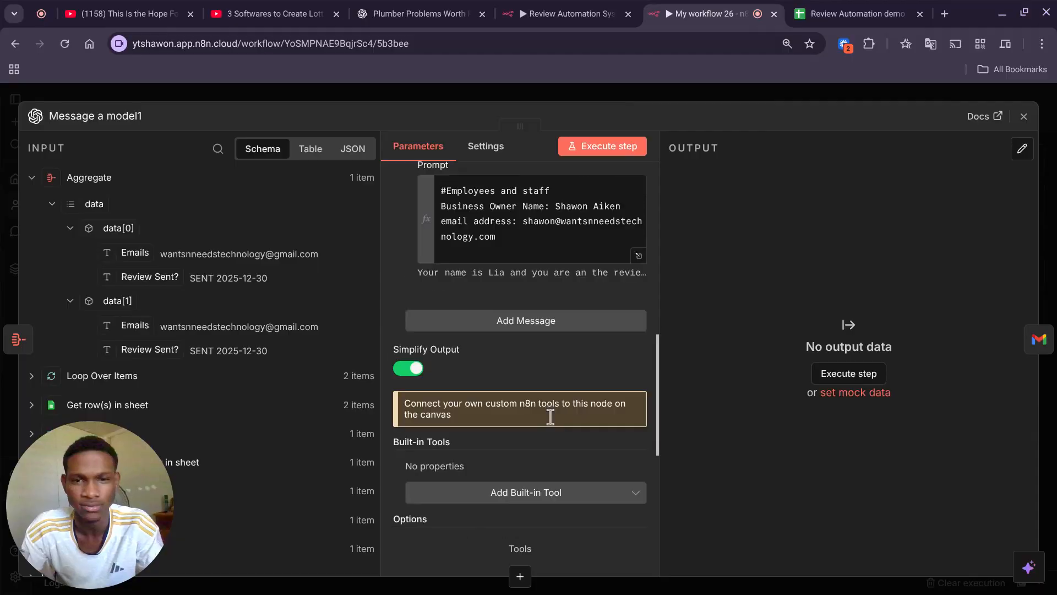
Delete the Gmail Send a message1 node connected to Message a model1.
key(Escape)
key(Delete)
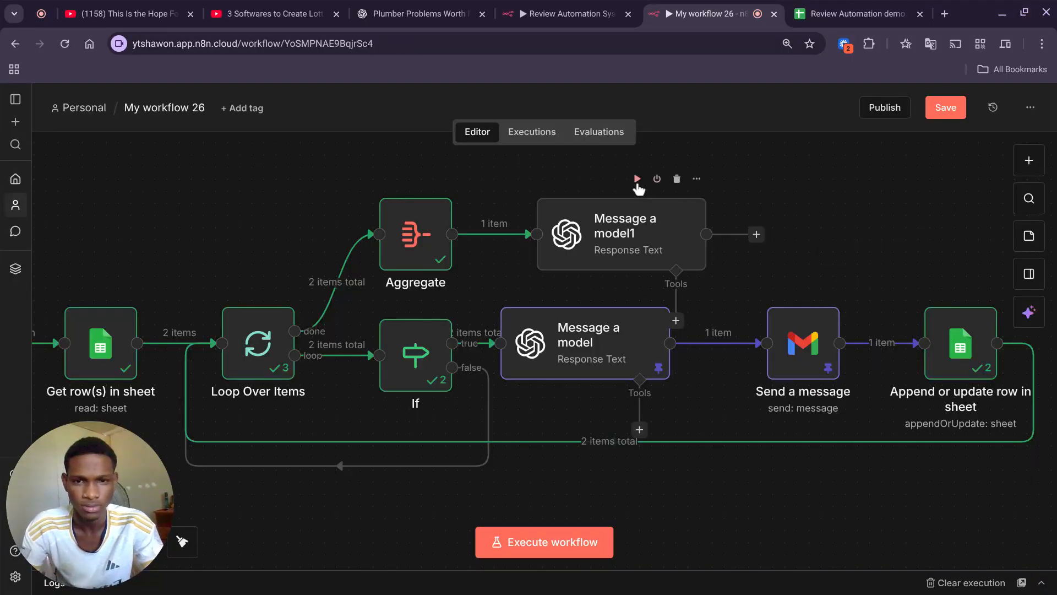
Execute Message a model1 and pin the output data of both the Aggregate and Message a model1 nodes.
click(638, 183)
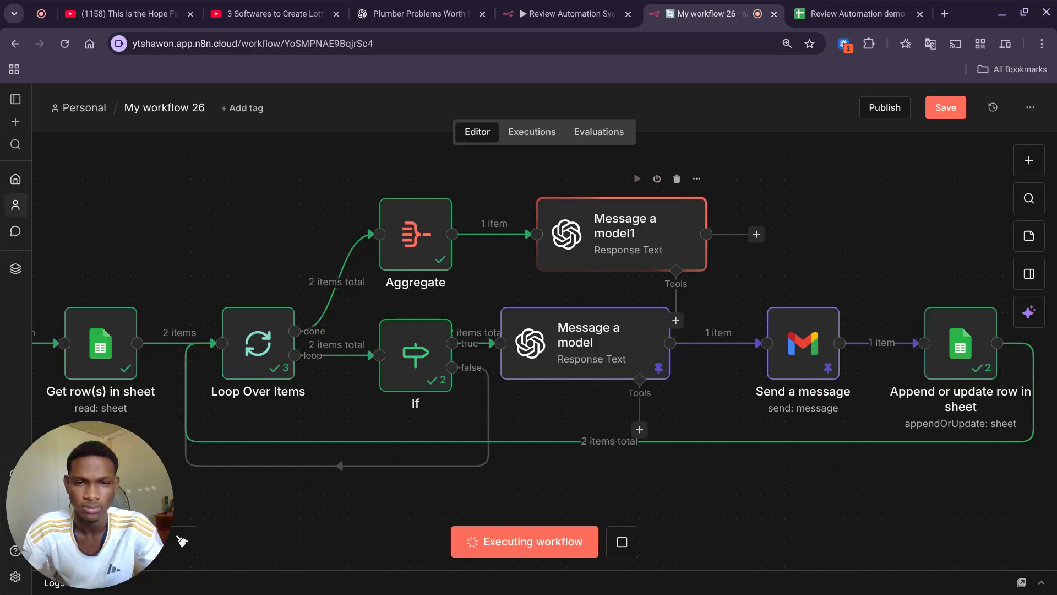
click(452, 234)
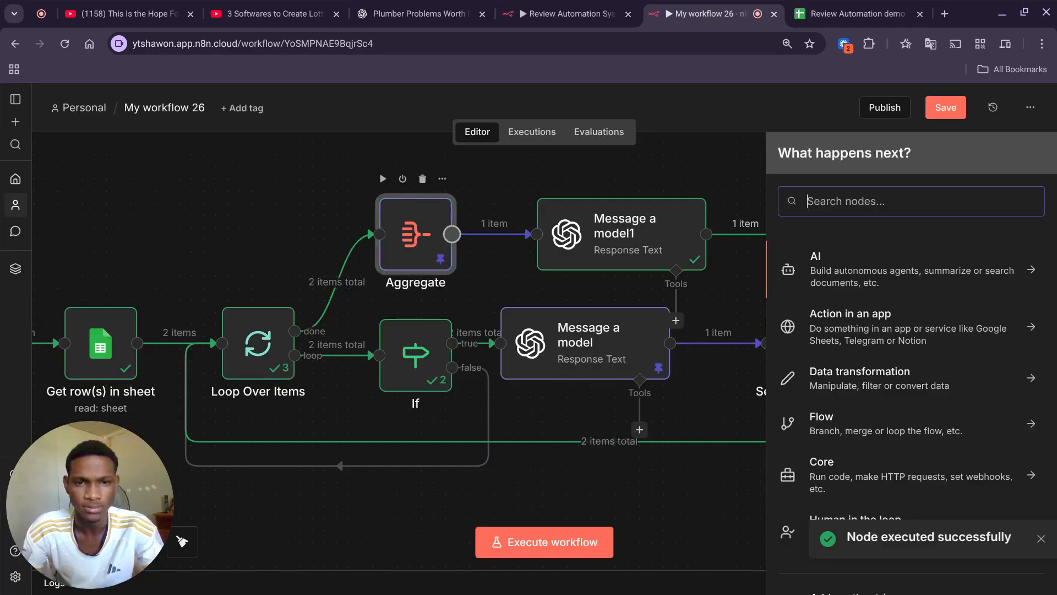
click(603, 258)
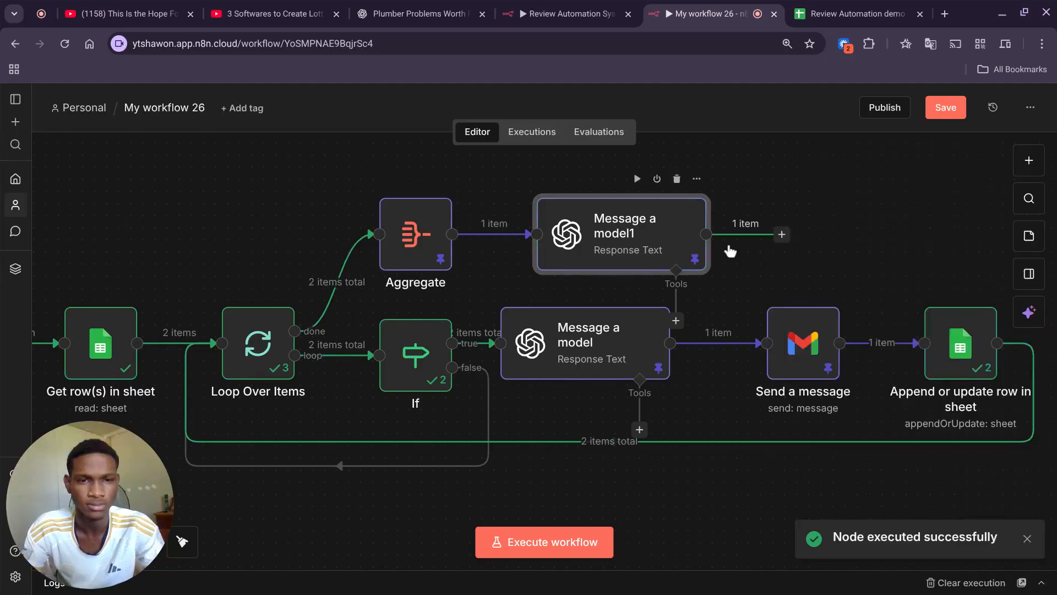
Add a Gmail Send a message node to the output of the pinned Message a model1 node.
click(782, 235)
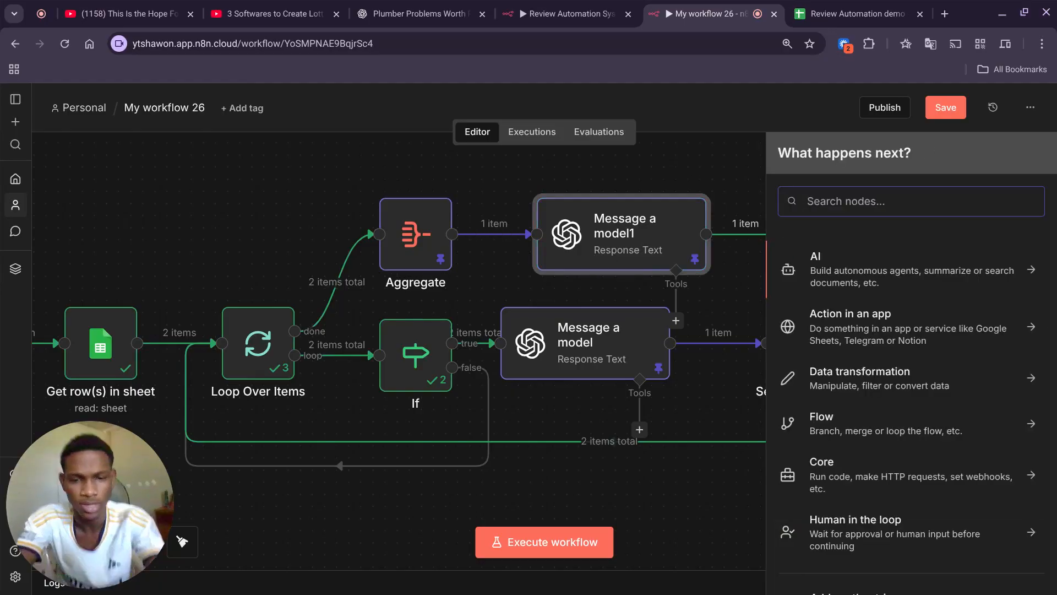
text(gmail)
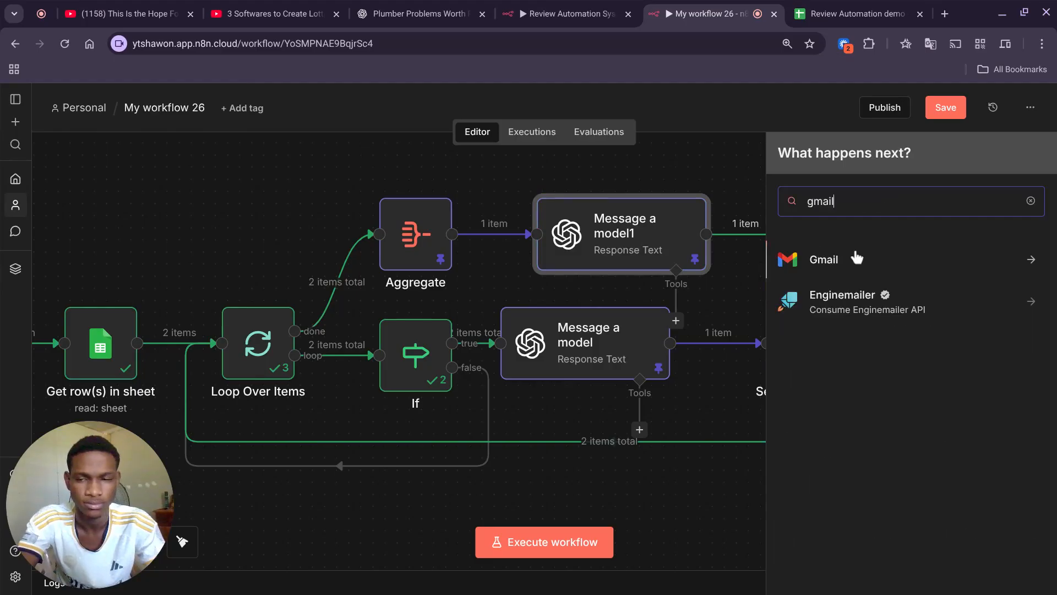
click(826, 260)
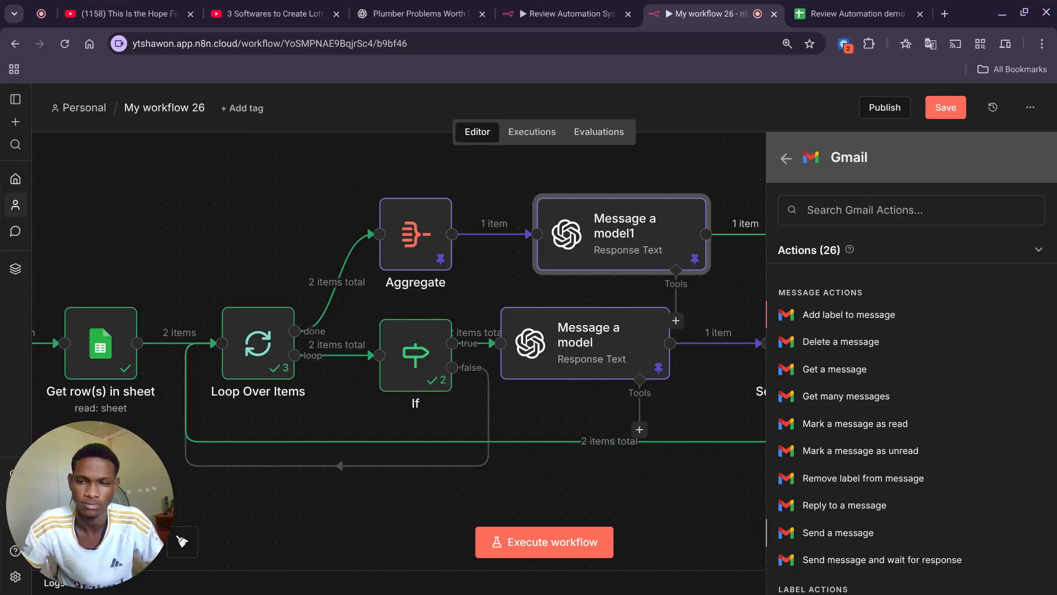
click(838, 532)
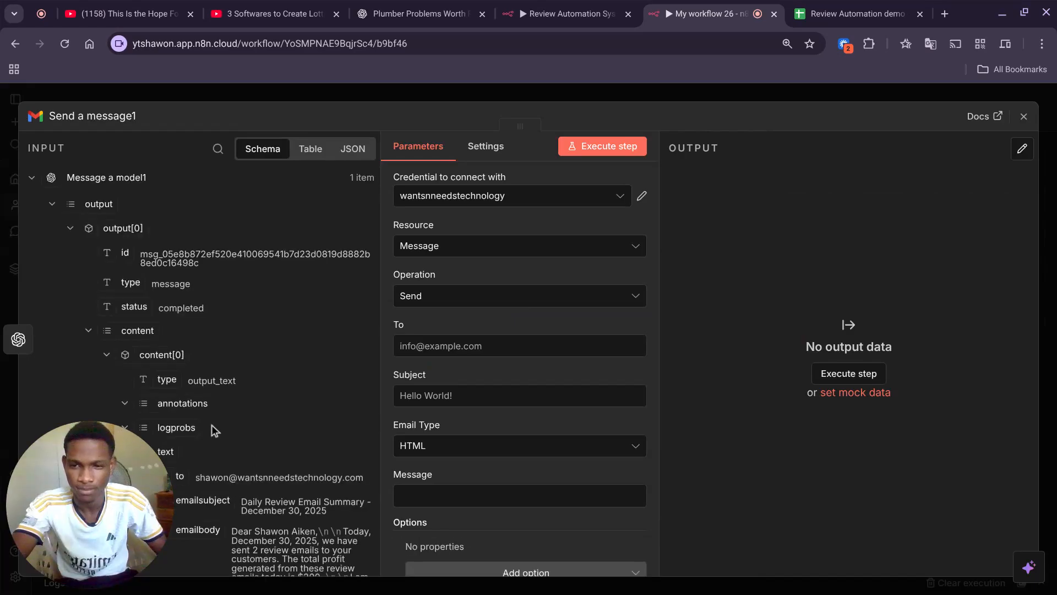
Map the model's to, emailsubject and emailbody outputs to the Gmail node's To, Subject and Message, with the email type set to Text.
drag(183, 481, 411, 352)
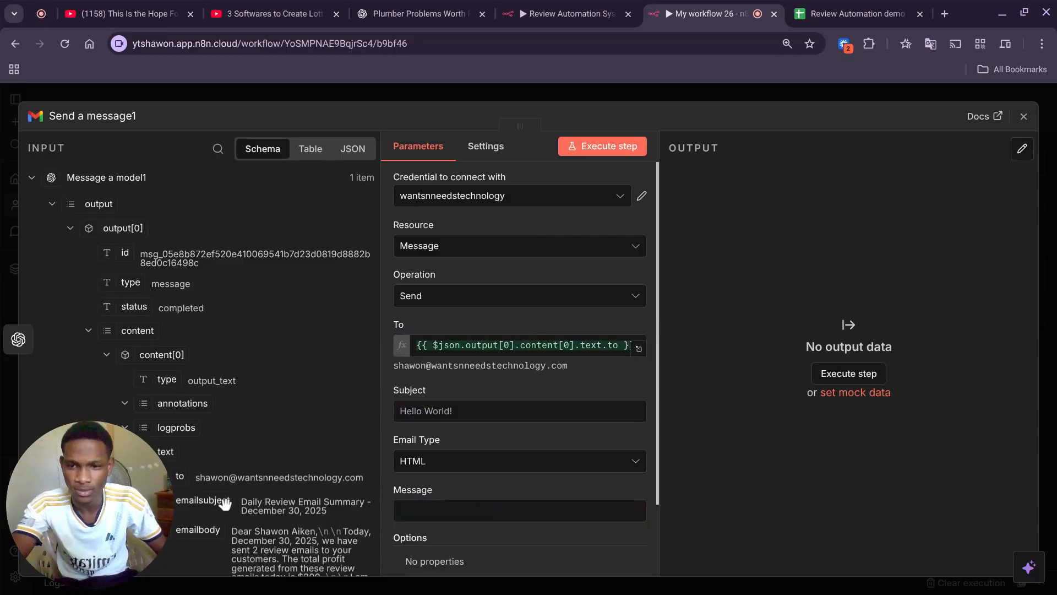
drag(215, 504, 427, 413)
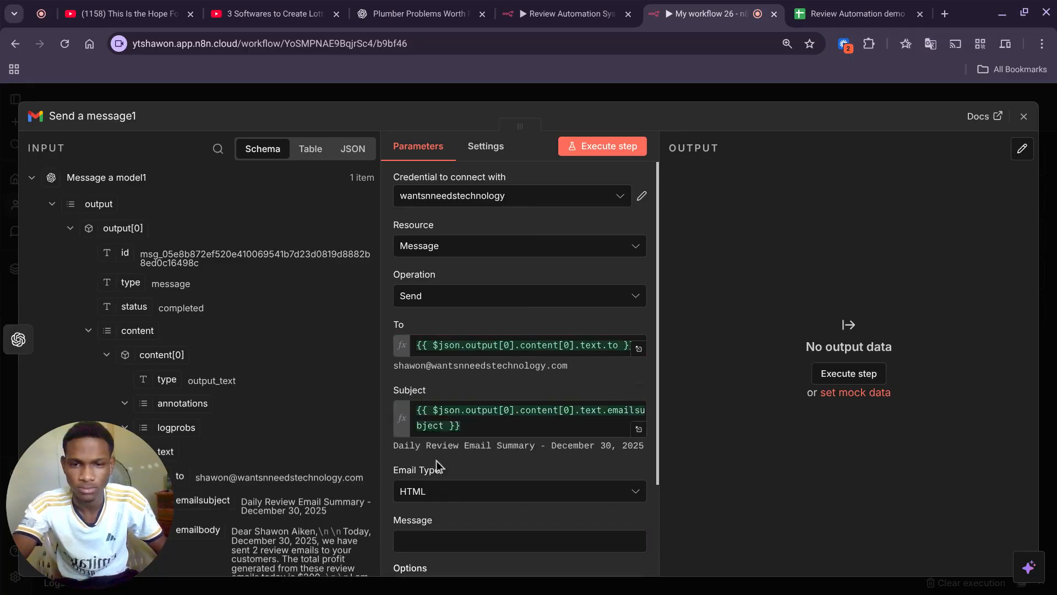
click(435, 489)
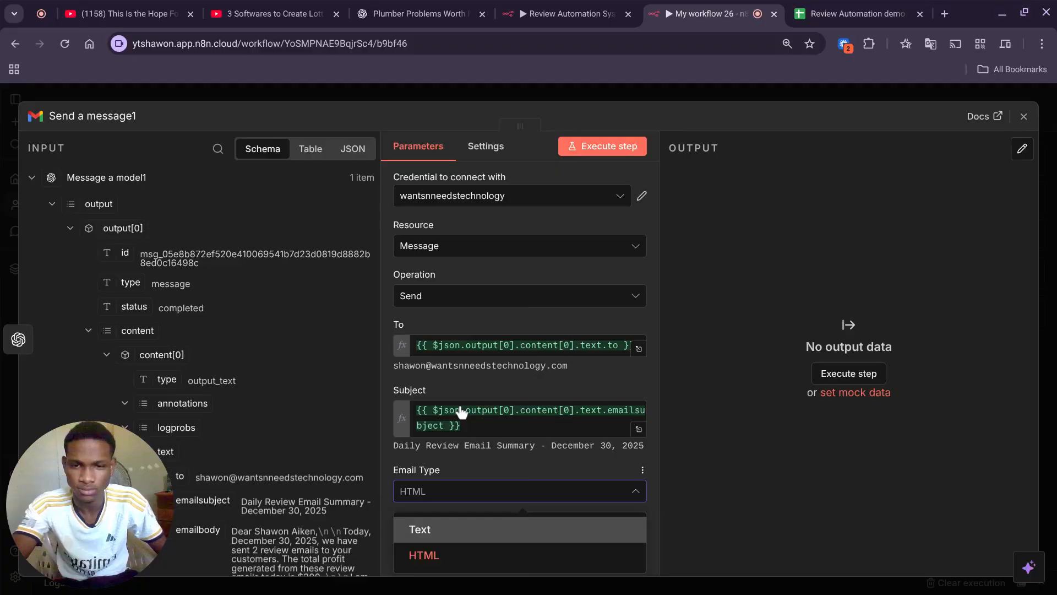
click(427, 529)
scroll(427, 455, down, 2)
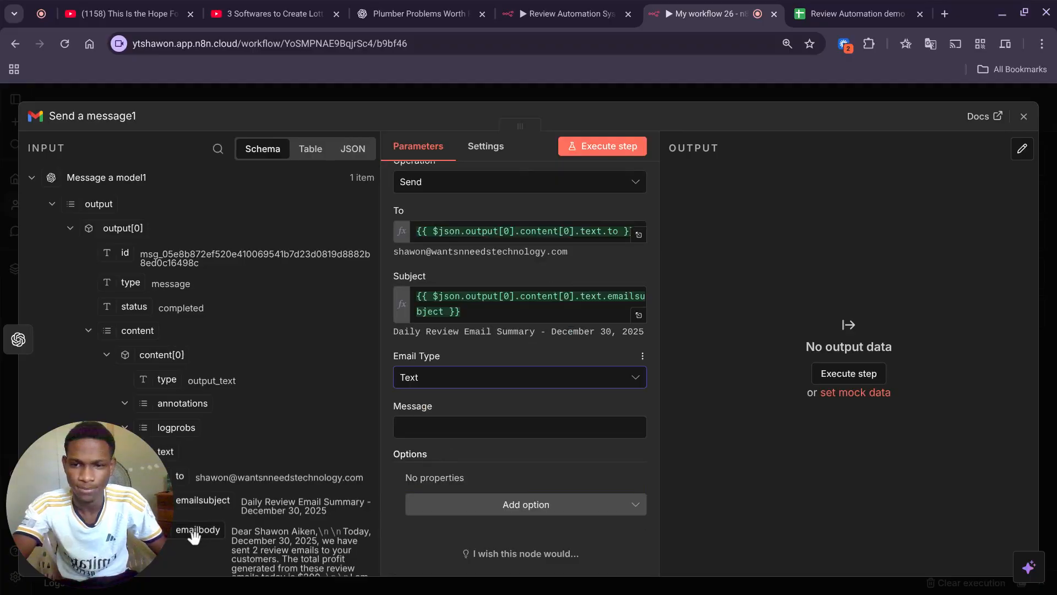
drag(380, 435, 407, 426)
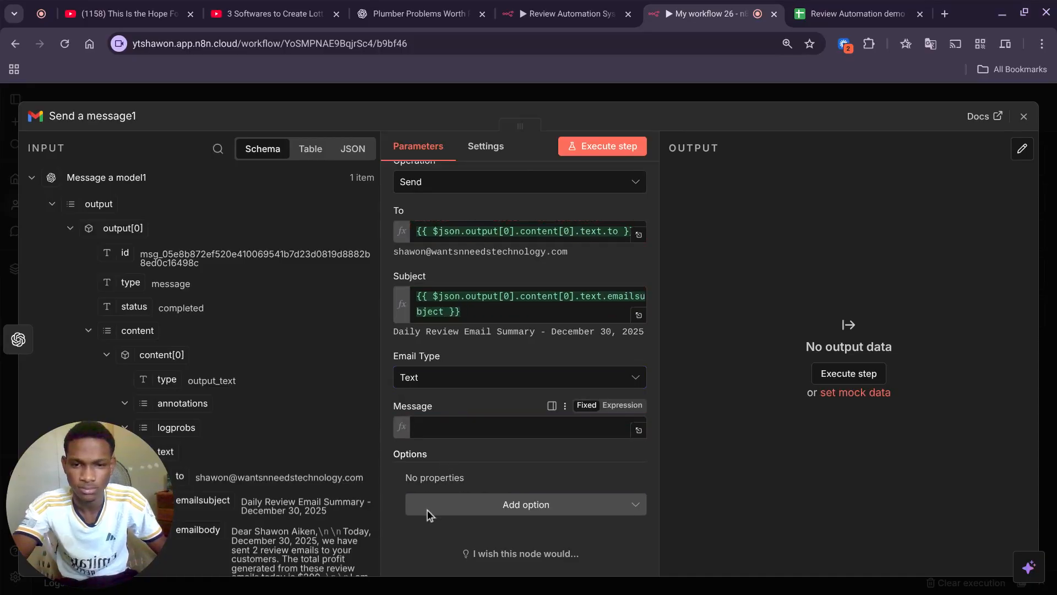
Add the Append n8n Attribution option to Send a message1, turn it off, and review the generated emailbody text.
click(430, 537)
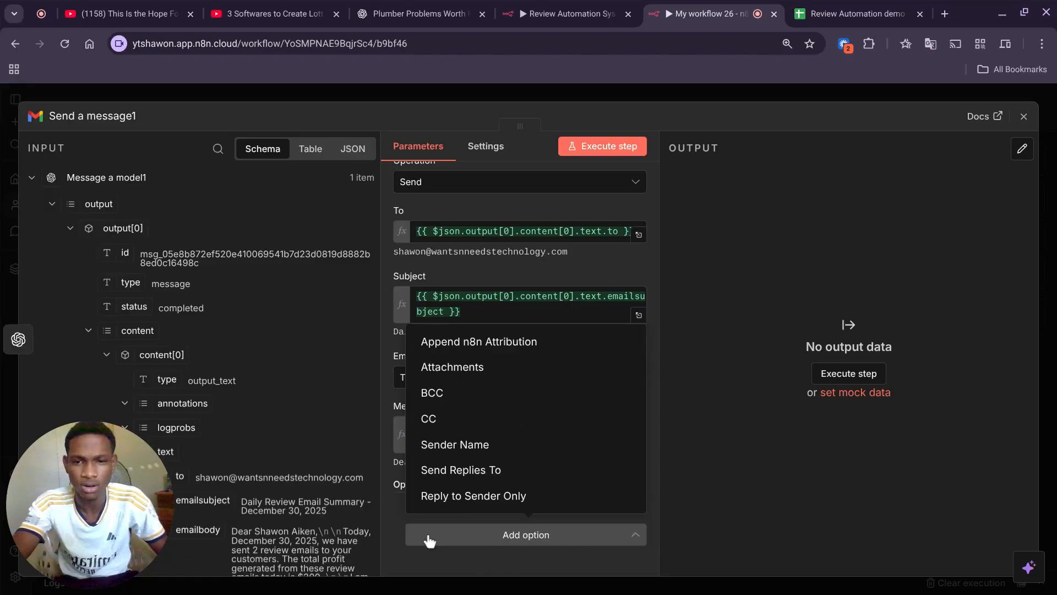
click(518, 341)
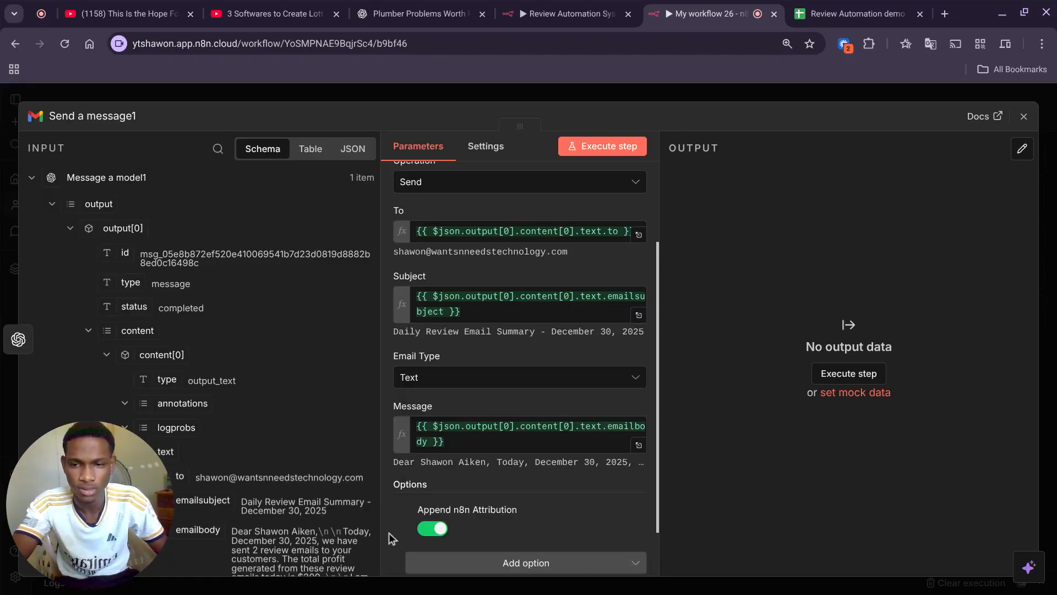
click(439, 532)
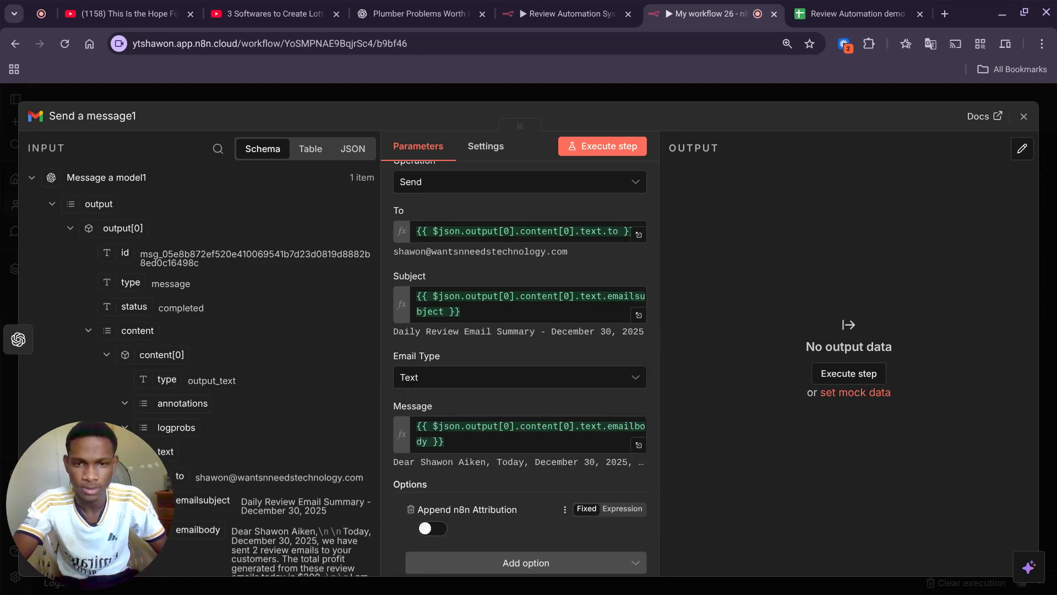
scroll(309, 371, down, 5)
scroll(309, 371, down, 3)
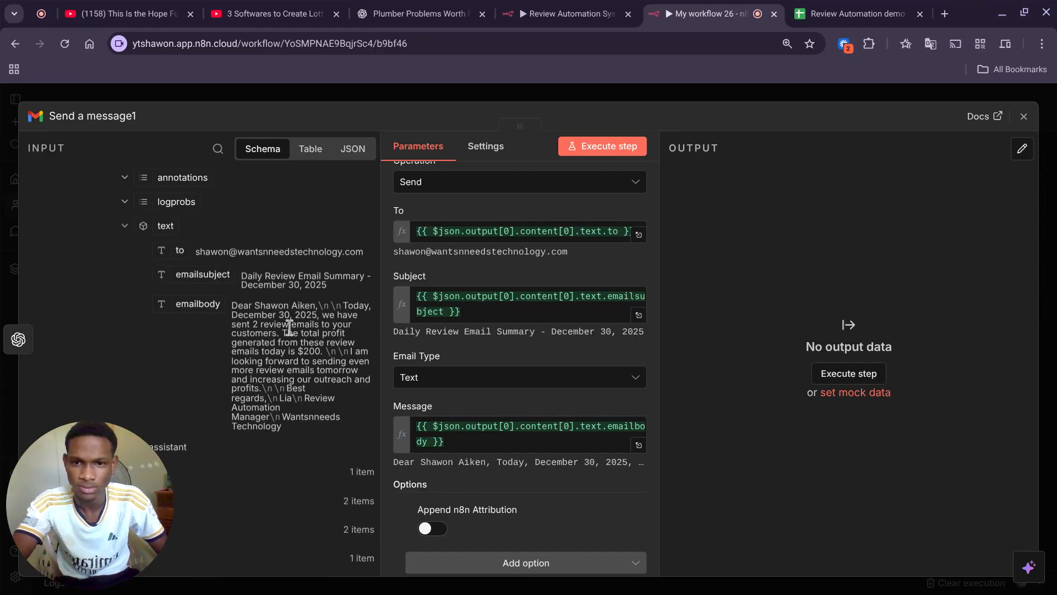
Close the Send a message1 settings and execute the entire review workflow from its schedule trigger.
key(Escape)
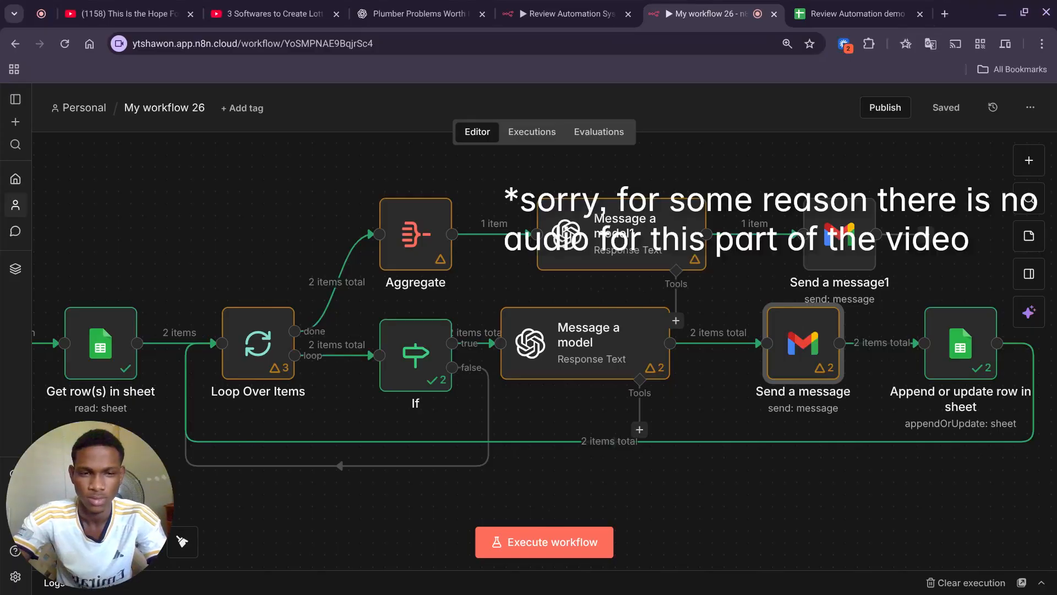
click(532, 557)
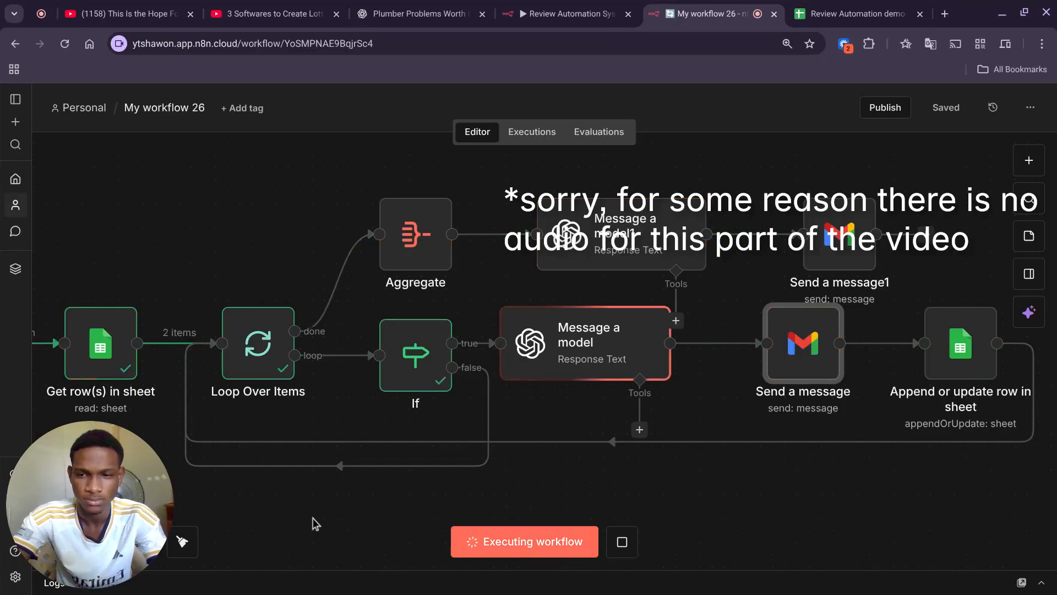
click(141, 542)
click(142, 542)
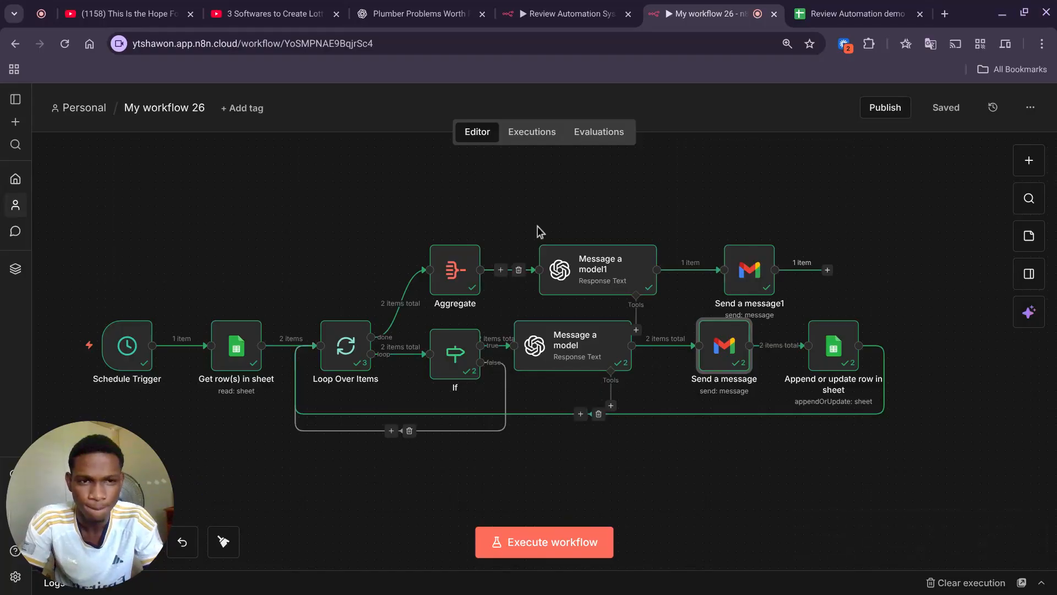
Switch to Gmail to read the Daily Review Emails and Profit Update message, and check the Review Automation demo sheet.
click(804, 8)
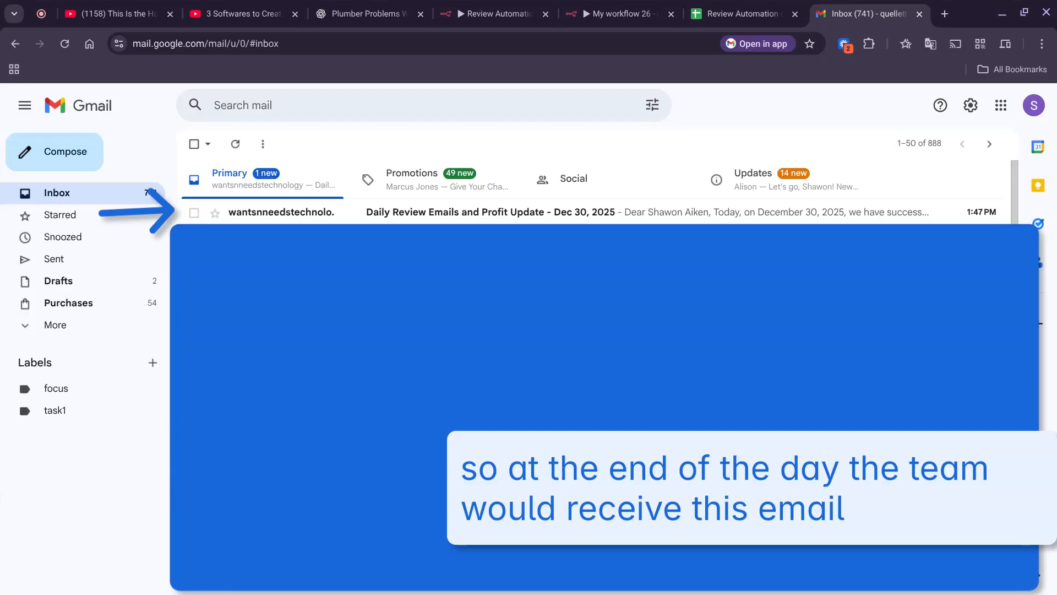
click(563, 216)
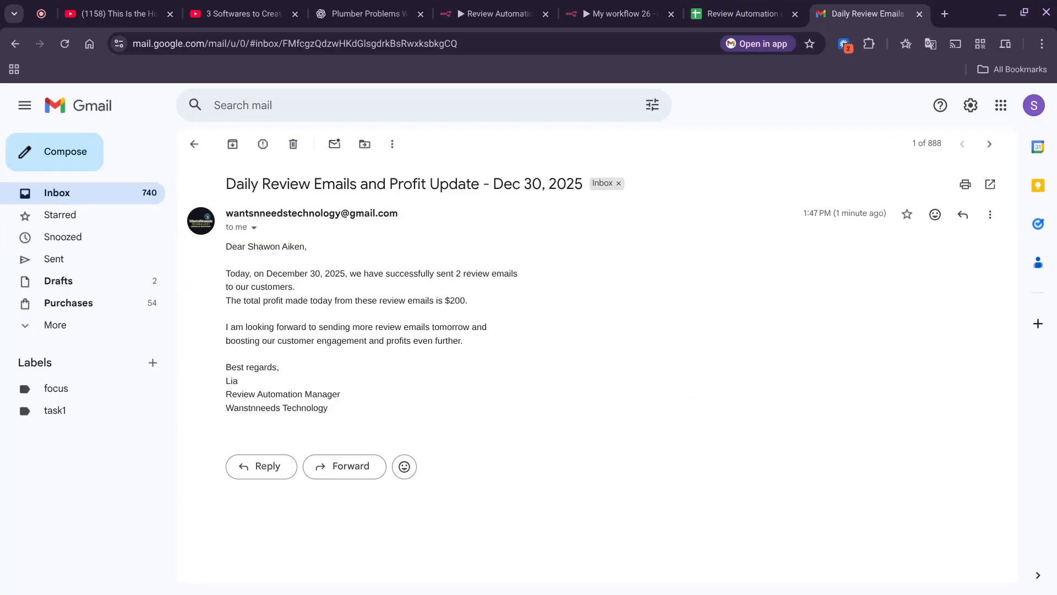
key(ctrl+shift+Tab)
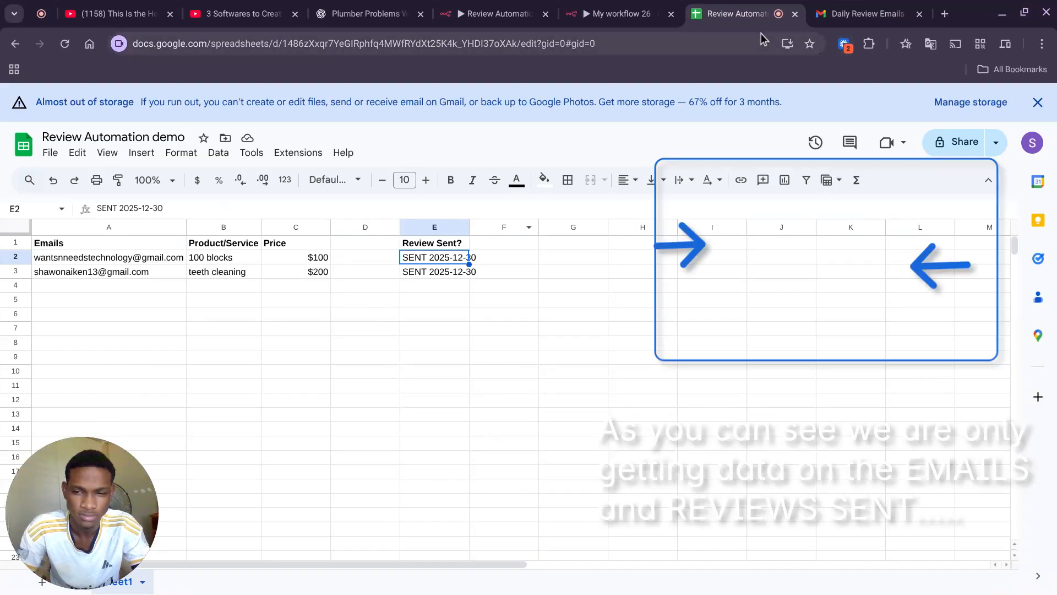
Back in n8n, add a Price column to the Append or update row in sheet node, mapped to Price from Get row(s) in sheet.
key(ctrl+shift+Tab)
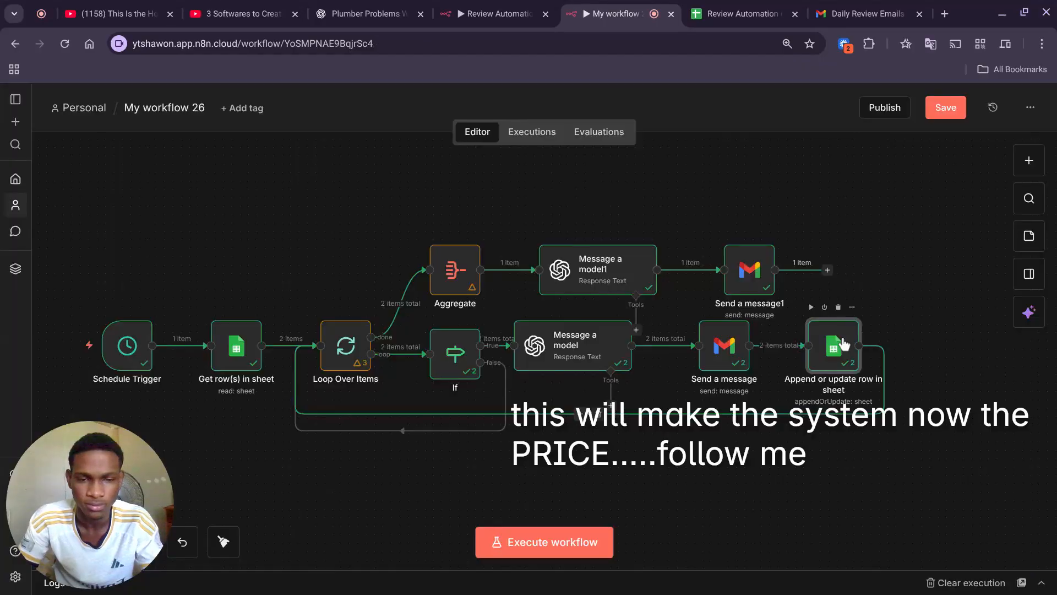
double_click(843, 344)
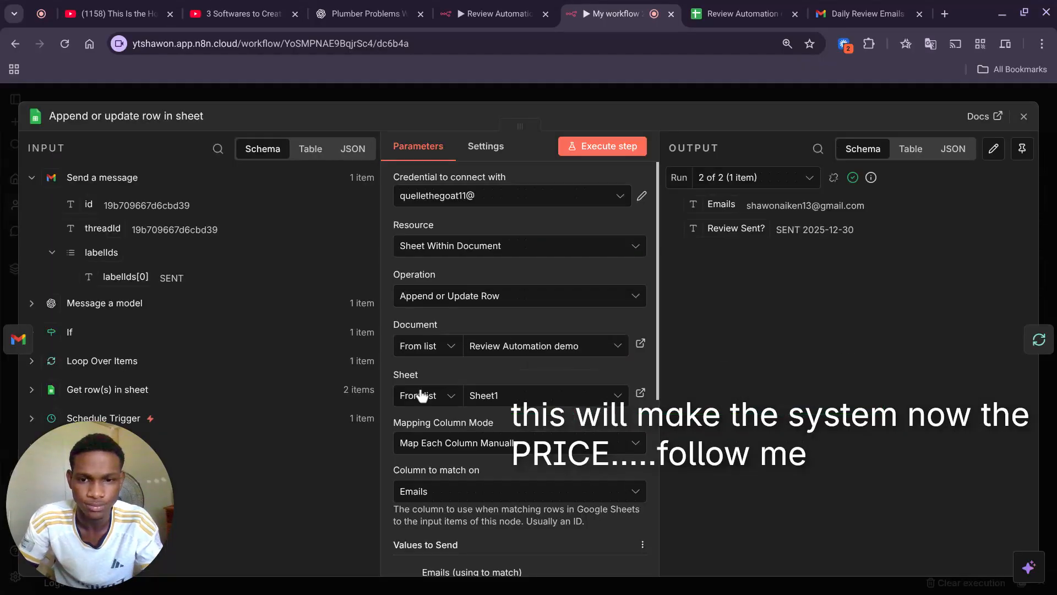
scroll(539, 429, down, 5)
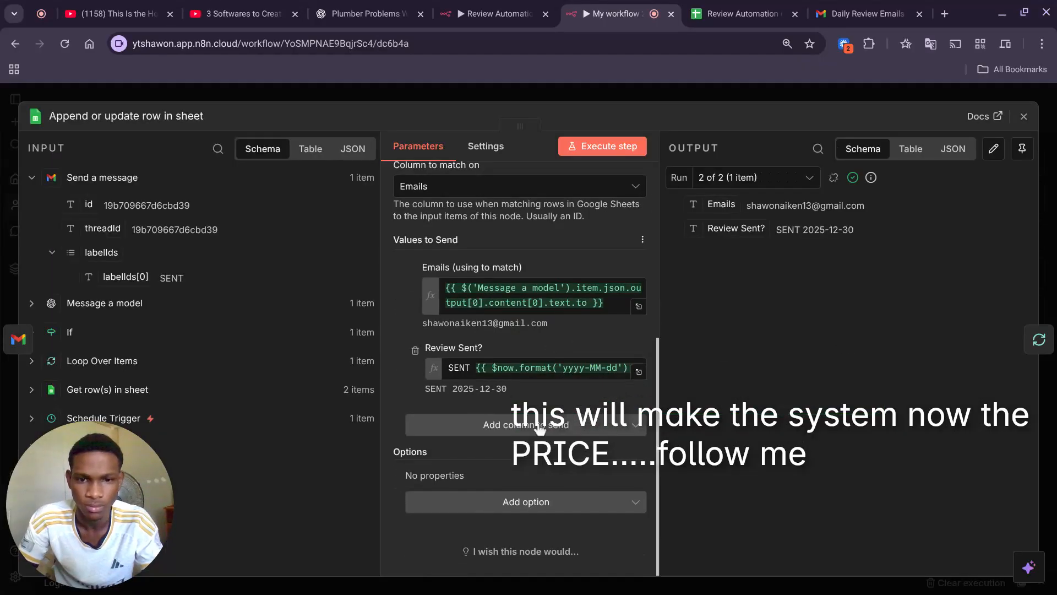
click(539, 426)
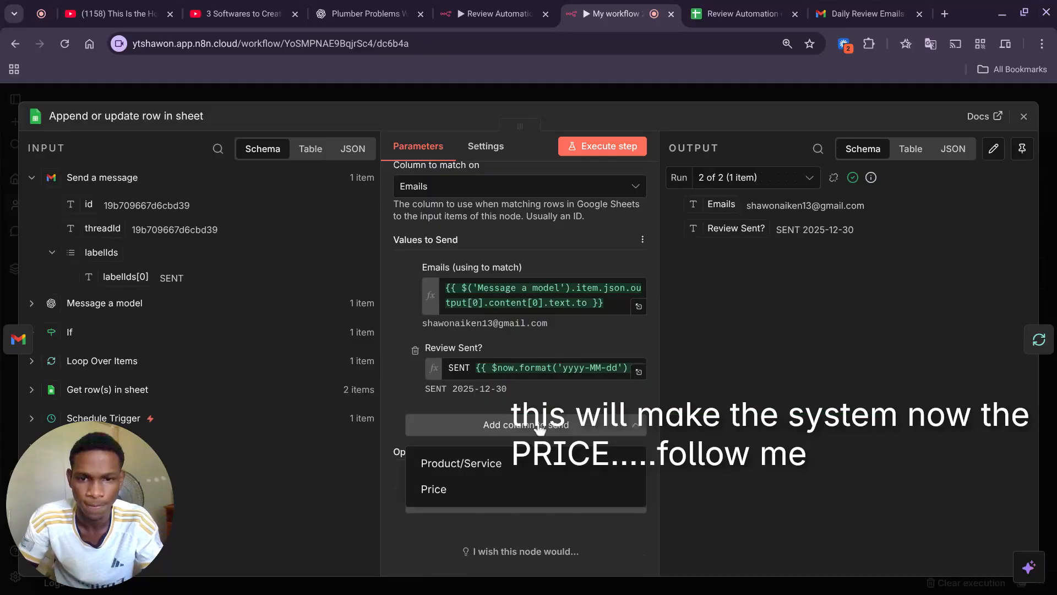
click(468, 489)
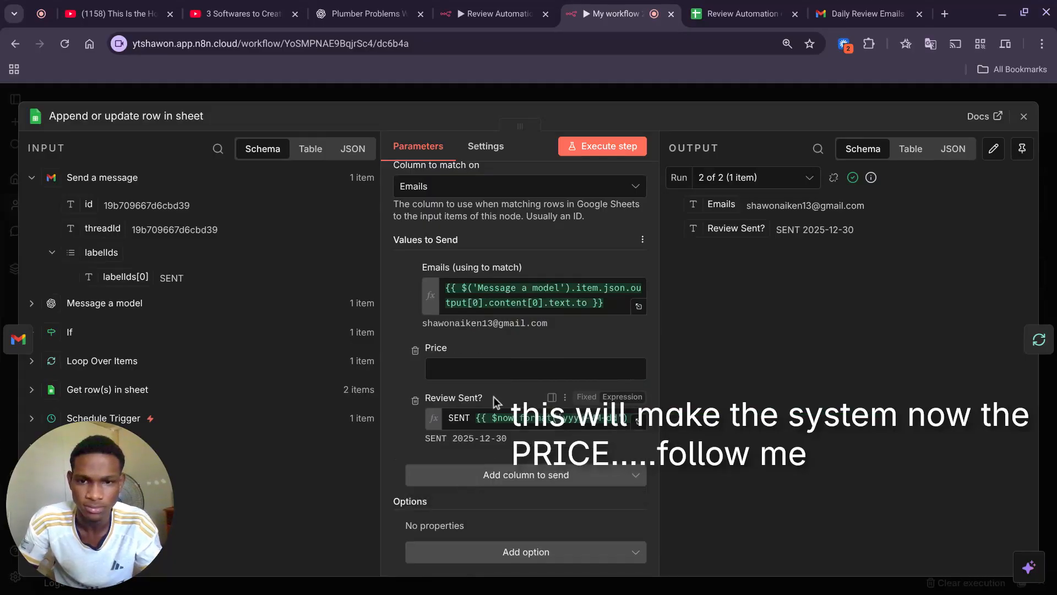
click(472, 373)
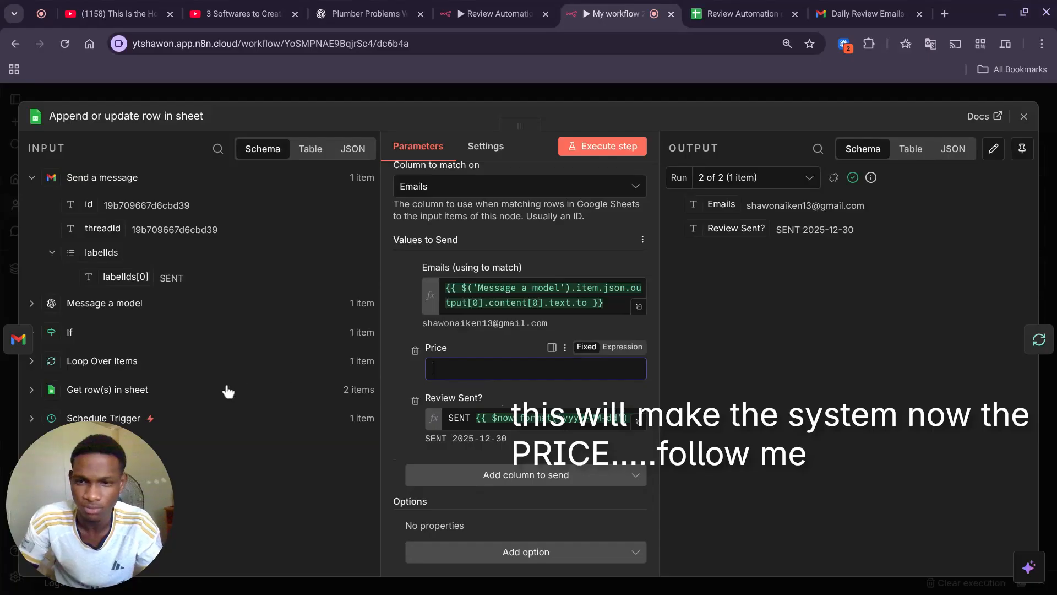
click(223, 392)
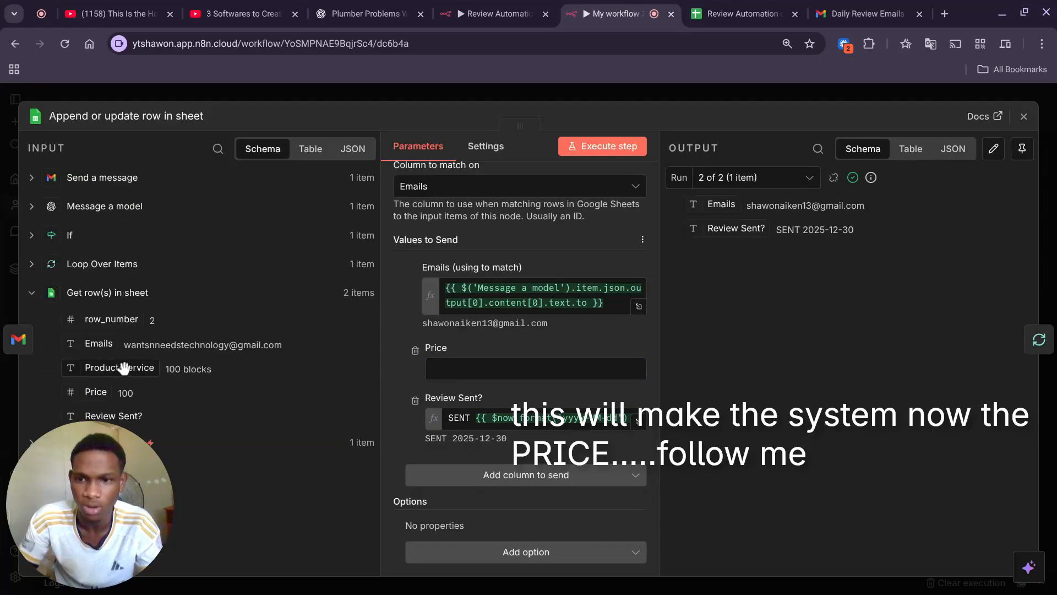
drag(97, 392, 529, 371)
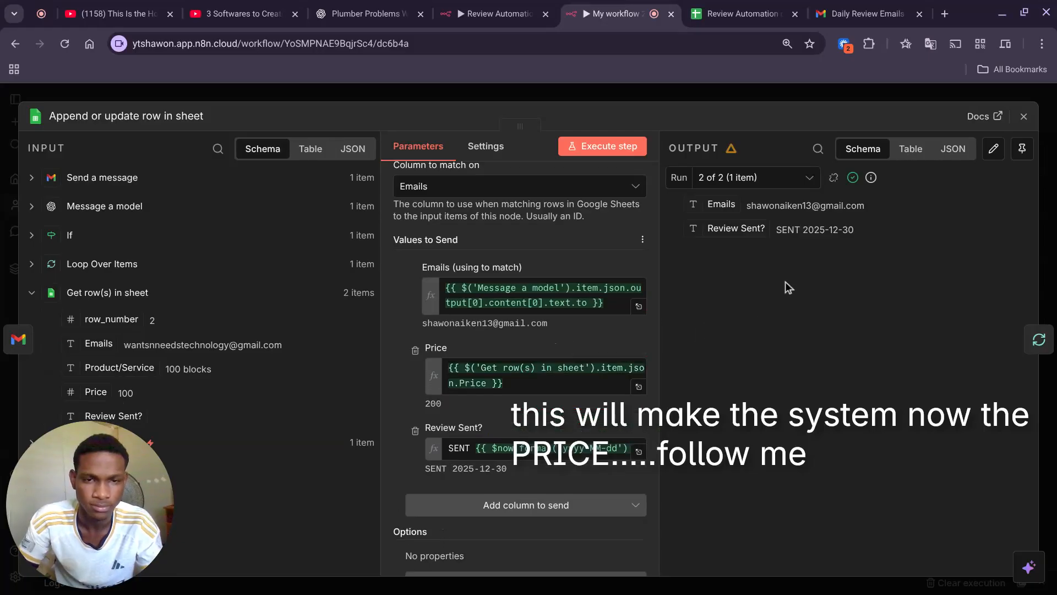
click(773, 94)
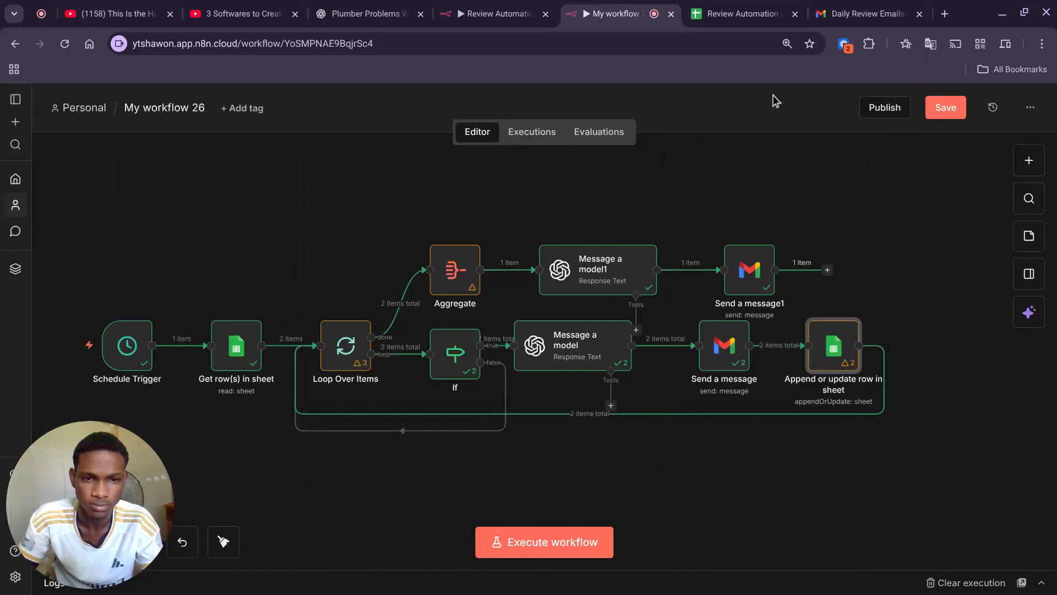